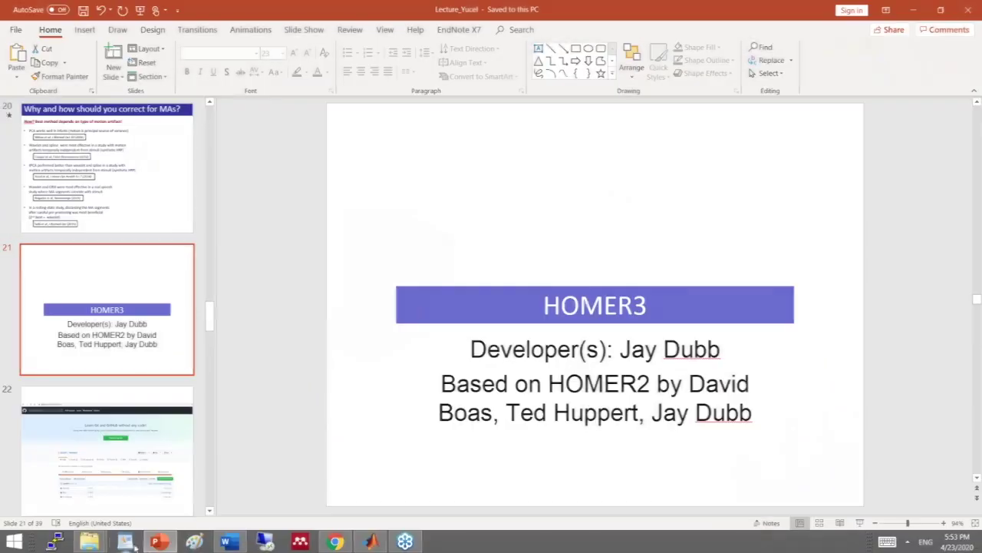
Step: Switch to the Word document ExperimentalDesign_ObstacleCourseTask and review its montage, block design, hypotheses and experimental setup, then minimize it
{"action": "left_click", "coordinate": [232, 542]}
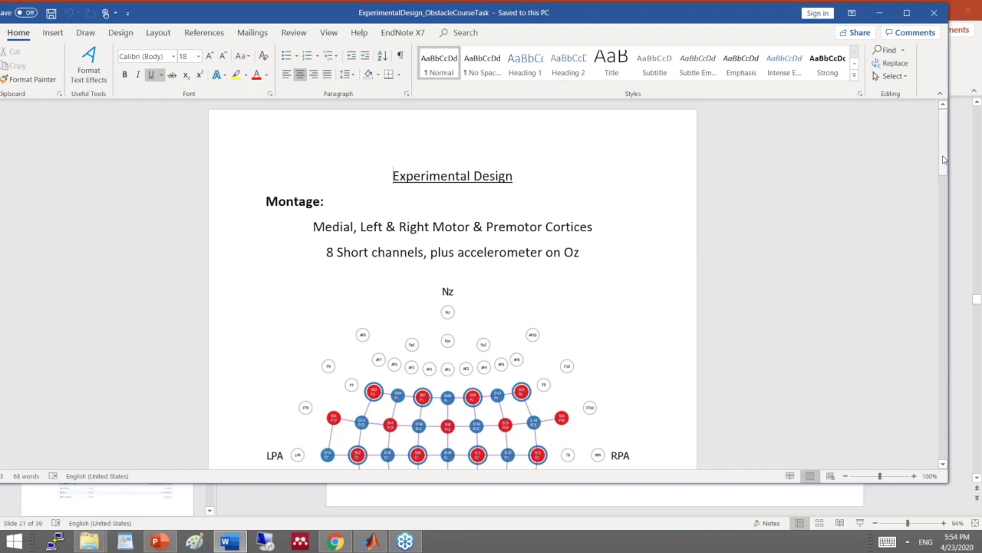
{"action": "left_click_drag", "start_coordinate": [944, 158], "coordinate": [947, 191]}
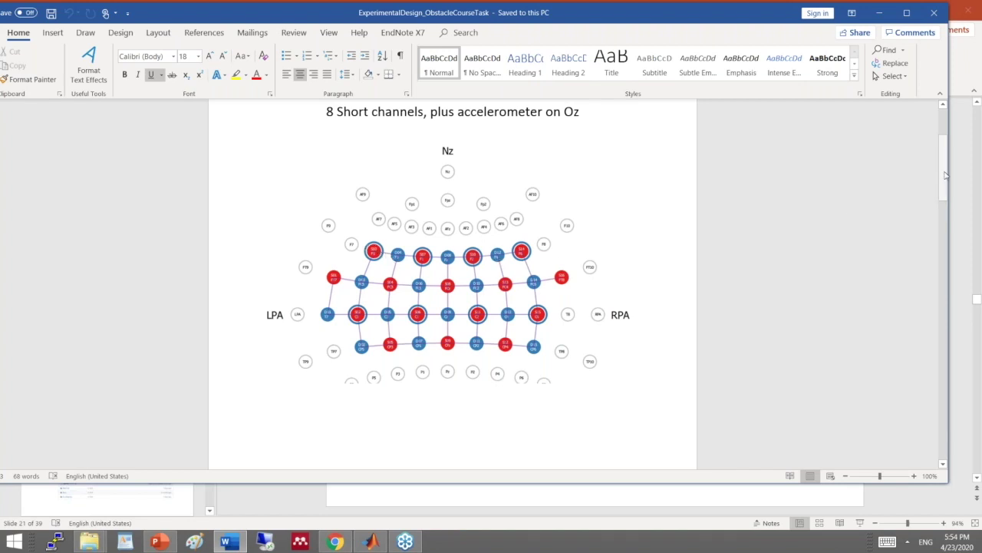
{"action": "left_click_drag", "start_coordinate": [944, 176], "coordinate": [944, 271]}
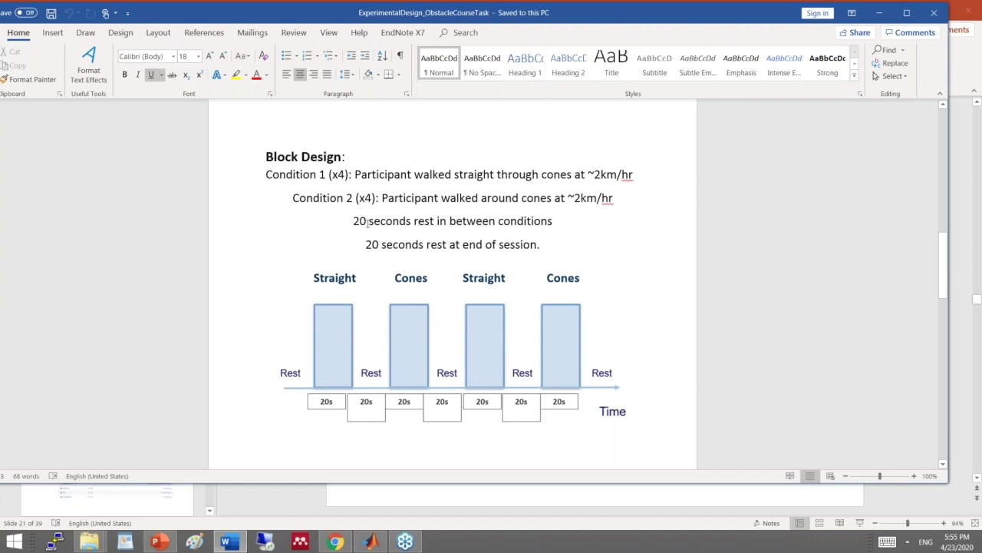
{"action": "scroll", "coordinate": [450, 373], "scroll_direction": "down", "scroll_amount": 5}
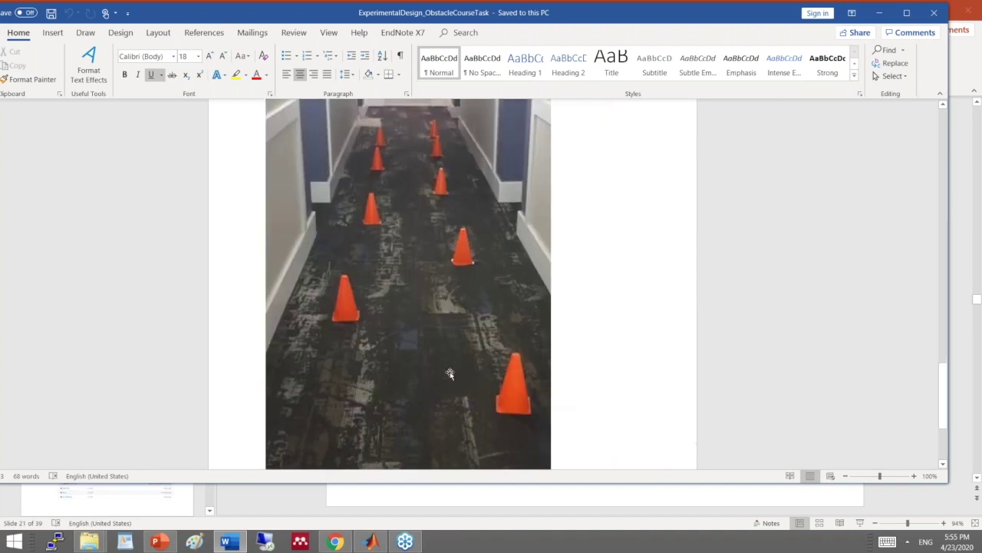
{"action": "scroll", "coordinate": [450, 374], "scroll_direction": "up", "scroll_amount": 10}
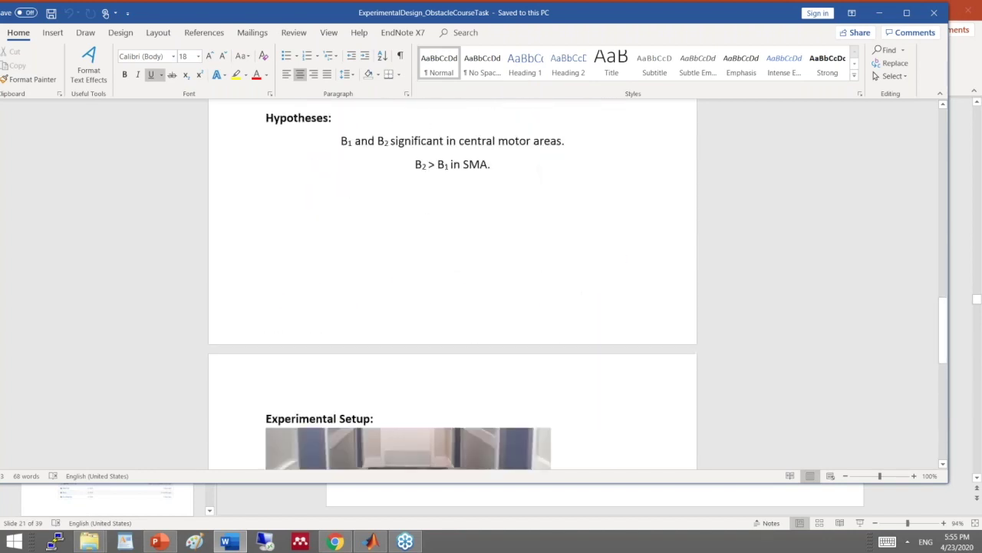
{"action": "scroll", "coordinate": [425, 191], "scroll_direction": "up", "scroll_amount": 4}
{"action": "scroll", "coordinate": [425, 191], "scroll_direction": "down", "scroll_amount": 4}
{"action": "scroll", "coordinate": [451, 250], "scroll_direction": "up", "scroll_amount": 5}
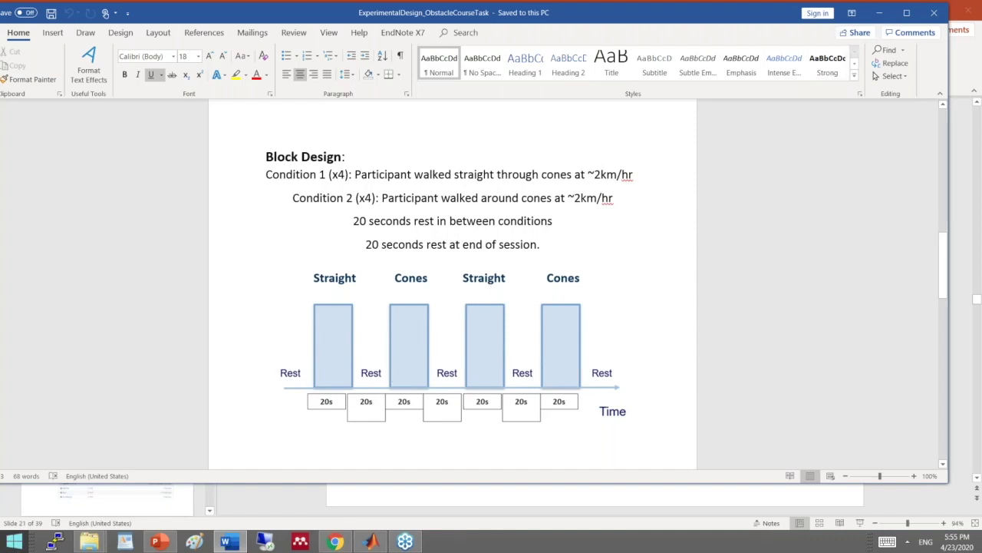
{"action": "left_click", "coordinate": [879, 15]}
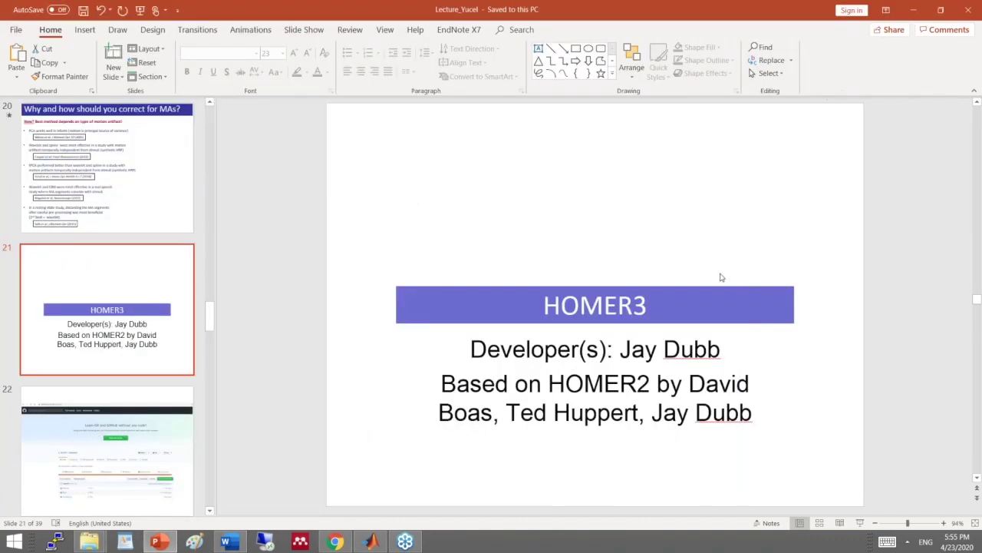
Step: Switch to MATLAB and set the current folder to Documents\GitHub\Homer3, keeping the window maximized
{"action": "mouse_move", "coordinate": [376, 545]}
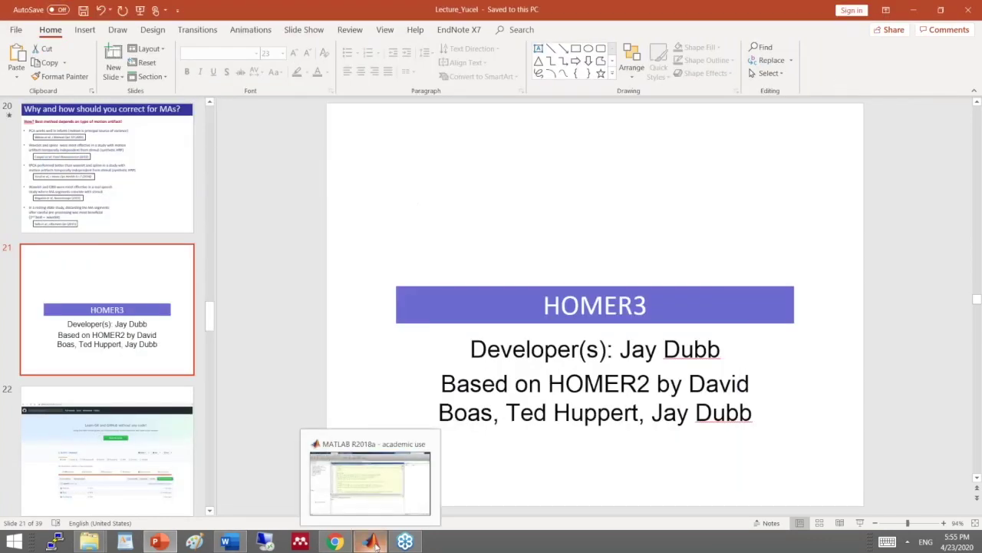
{"action": "left_click", "coordinate": [370, 543]}
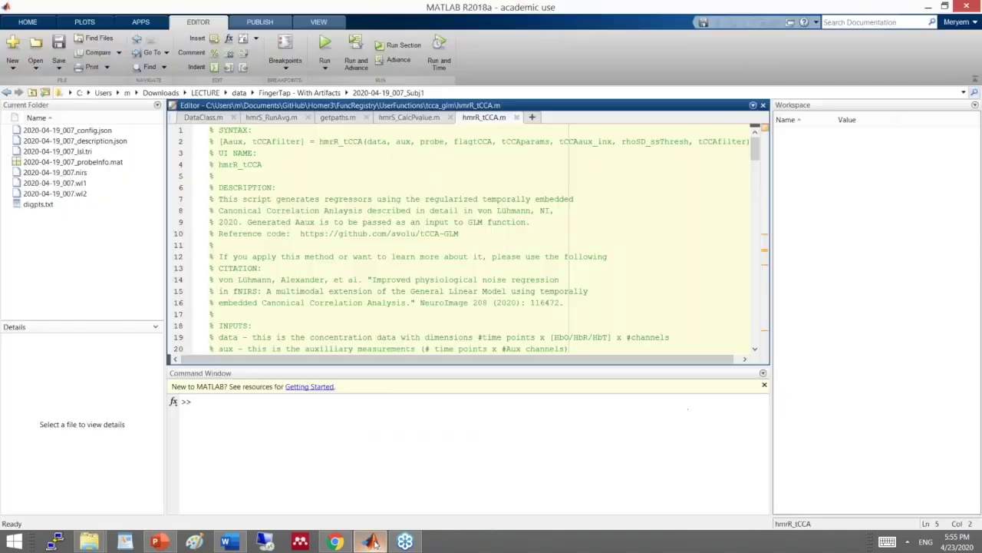
{"action": "left_click", "coordinate": [374, 479]}
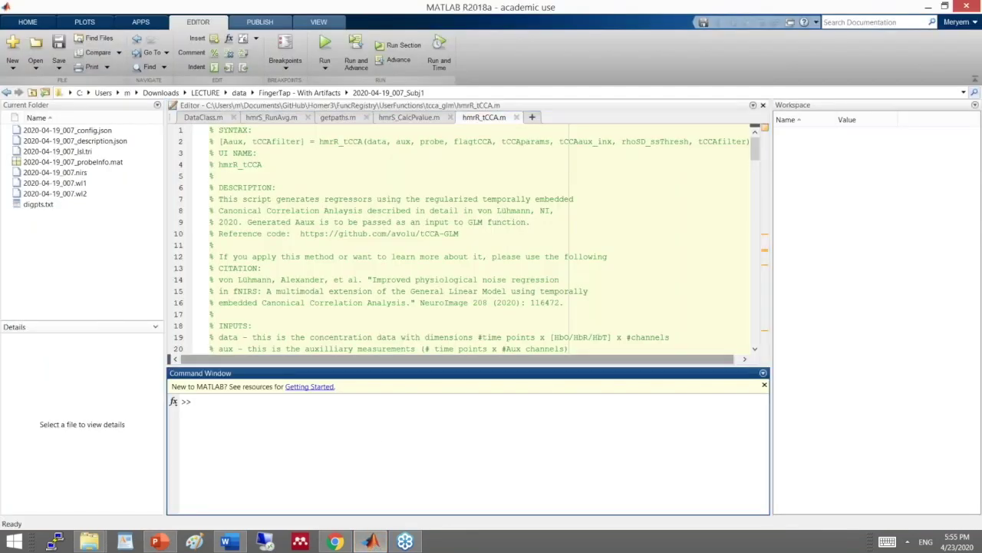
{"action": "left_click_drag", "start_coordinate": [881, 11], "coordinate": [726, 11]}
{"action": "left_click", "coordinate": [852, 99]}
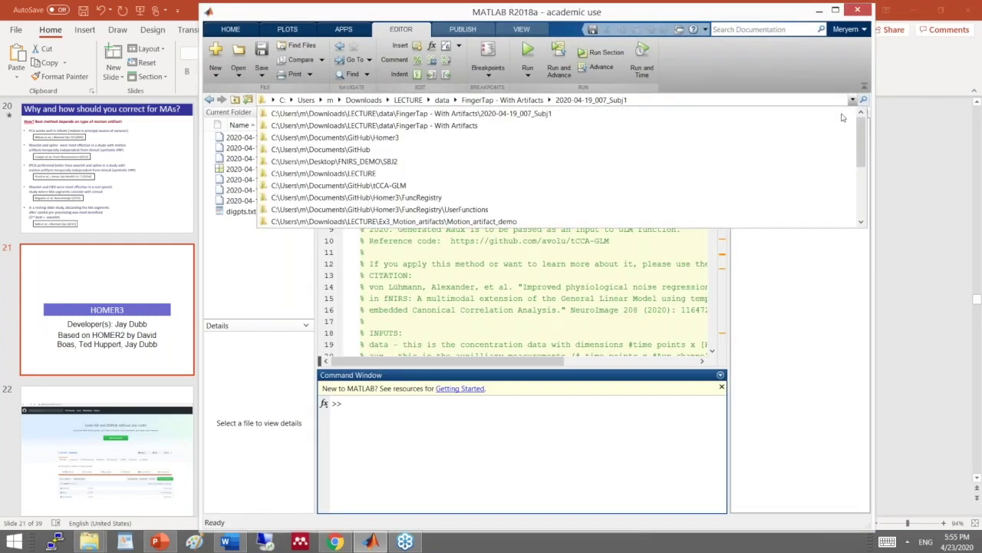
{"action": "left_click", "coordinate": [833, 138]}
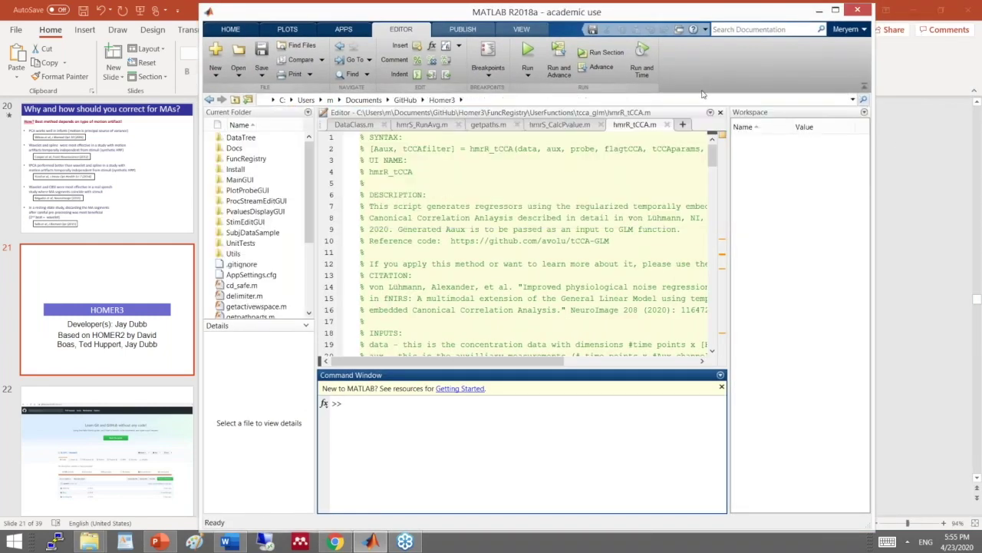
{"action": "double_click", "coordinate": [745, 15]}
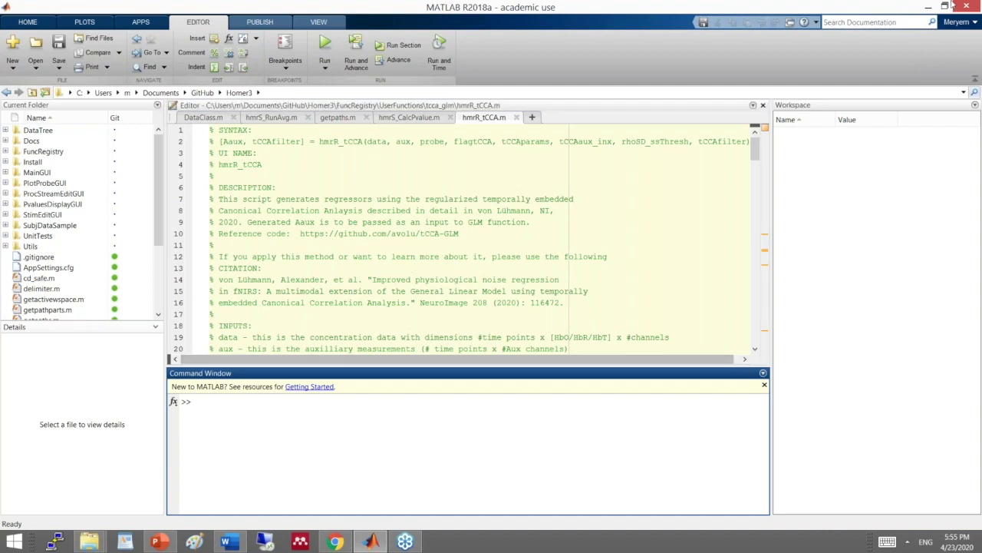
Step: Return to the Lecture_Yucel presentation in PowerPoint and start the slide show from the HOMER3 slide
{"action": "left_click", "coordinate": [929, 7]}
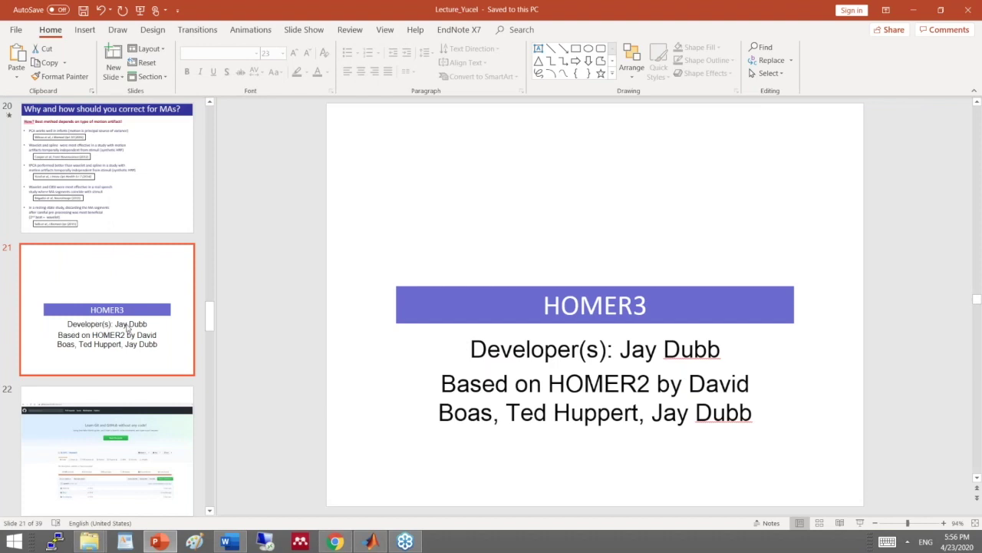
{"action": "left_click", "coordinate": [860, 522]}
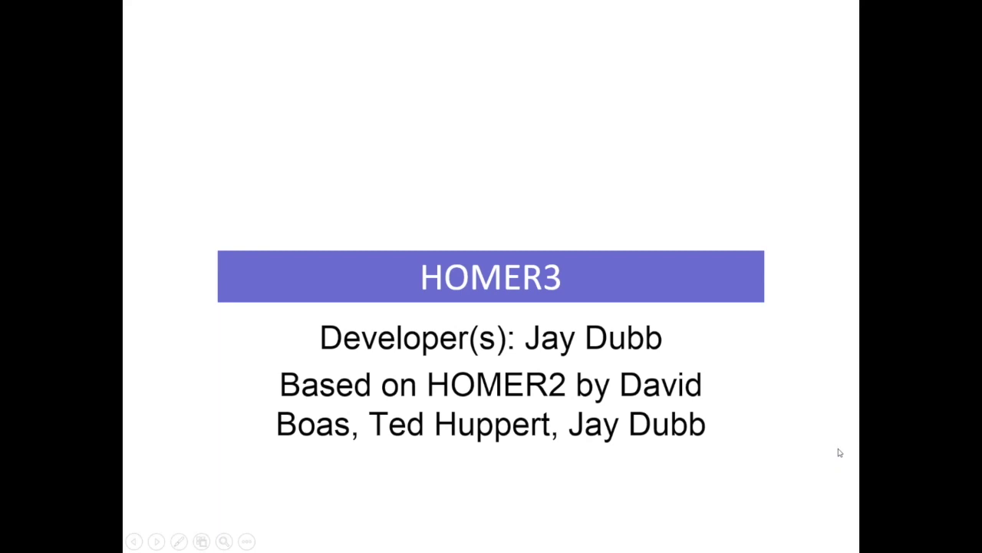
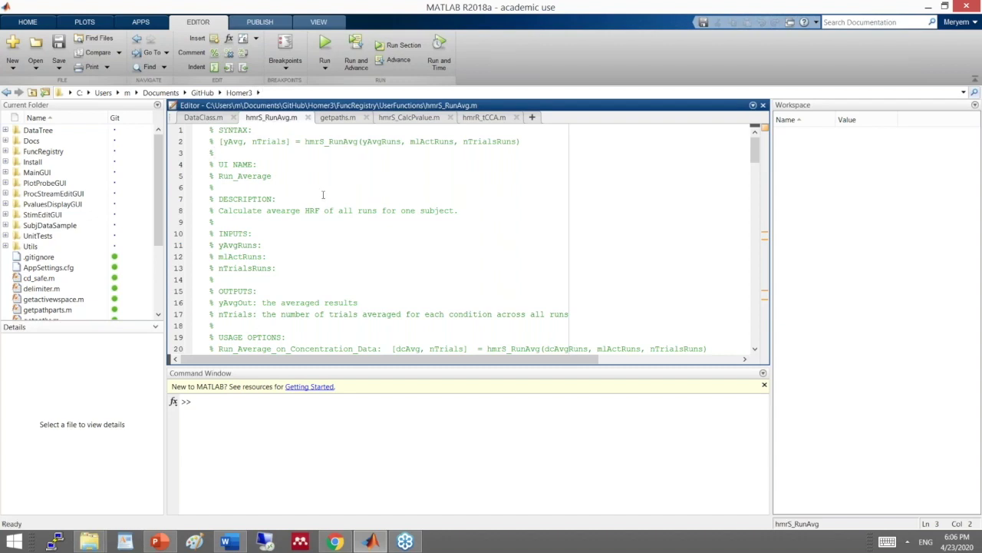
Step: Examine the syntax line, the help header and the start of the code in hmrS_RunAvg.m
{"action": "scroll", "coordinate": [298, 209], "scroll_direction": "down", "scroll_amount": 13}
{"action": "scroll", "coordinate": [297, 209], "scroll_direction": "up", "scroll_amount": 13}
{"action": "left_click_drag", "start_coordinate": [221, 143], "coordinate": [521, 143]}
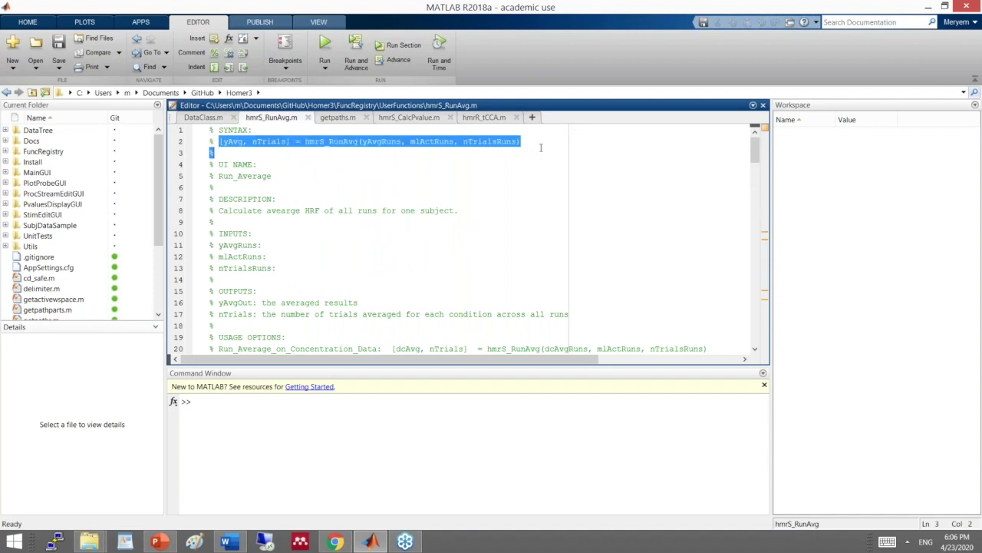
{"action": "left_click", "coordinate": [527, 163]}
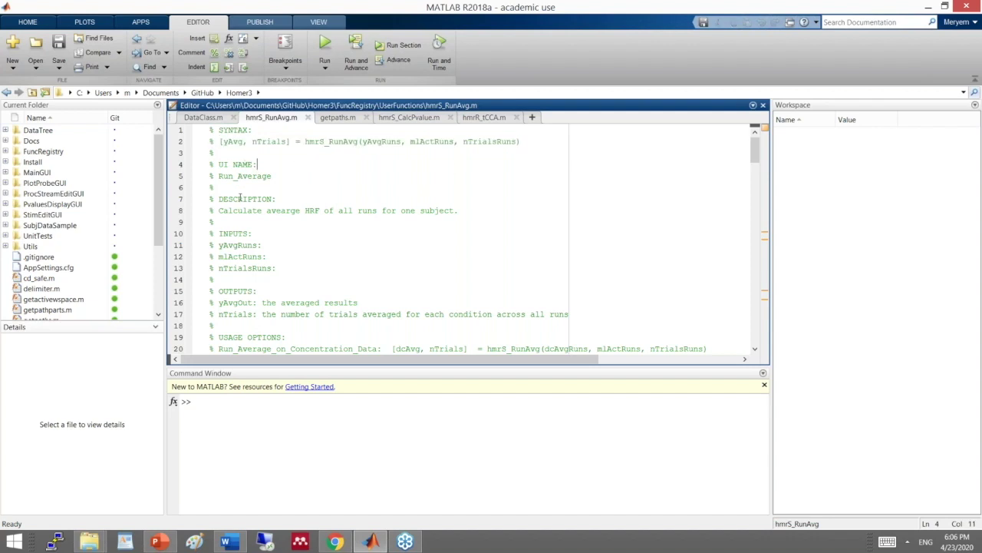
{"action": "scroll", "coordinate": [251, 236], "scroll_direction": "down", "scroll_amount": 7}
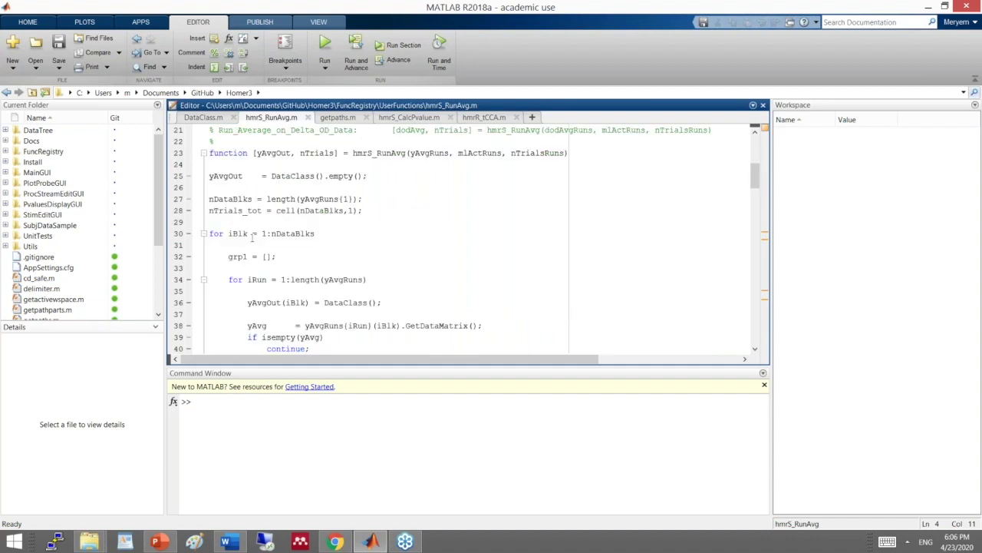
{"action": "left_click_drag", "start_coordinate": [756, 176], "coordinate": [760, 162]}
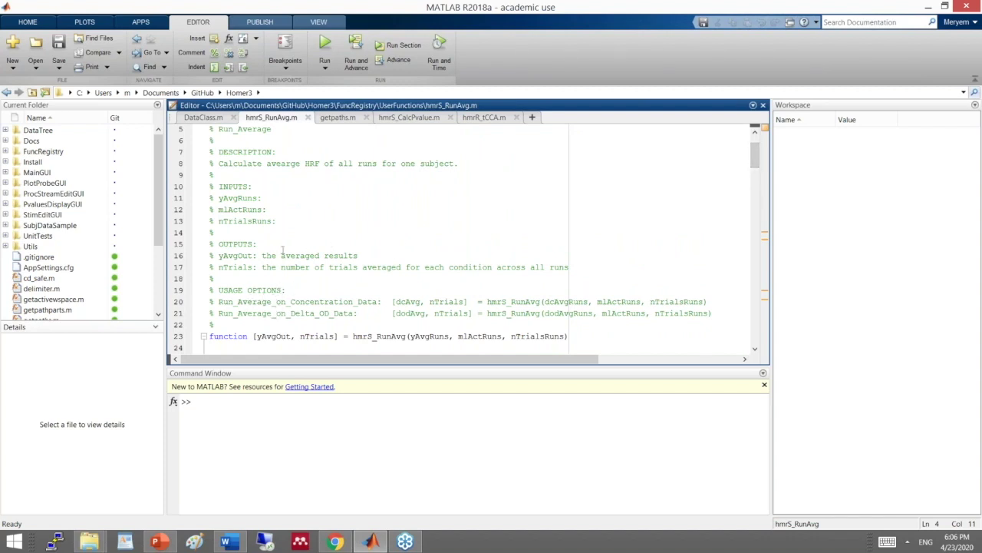
{"action": "scroll", "coordinate": [283, 250], "scroll_direction": "up", "scroll_amount": 2}
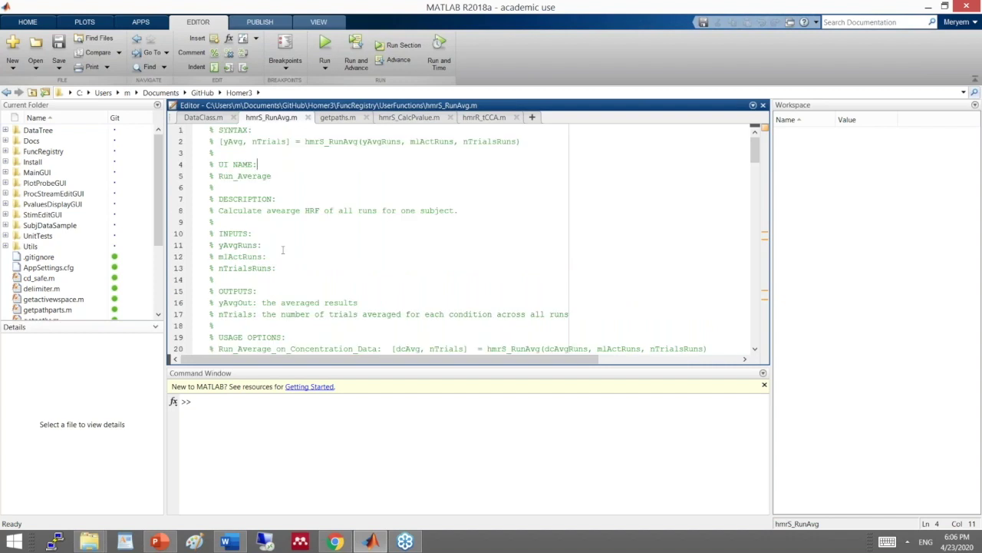
Step: Examine the help header of hmrS_CalcPvalue.m, especially the PARAMETERS section and its baselineRange values
{"action": "left_click", "coordinate": [406, 117]}
{"action": "scroll", "coordinate": [748, 152], "scroll_direction": "up", "scroll_amount": 7}
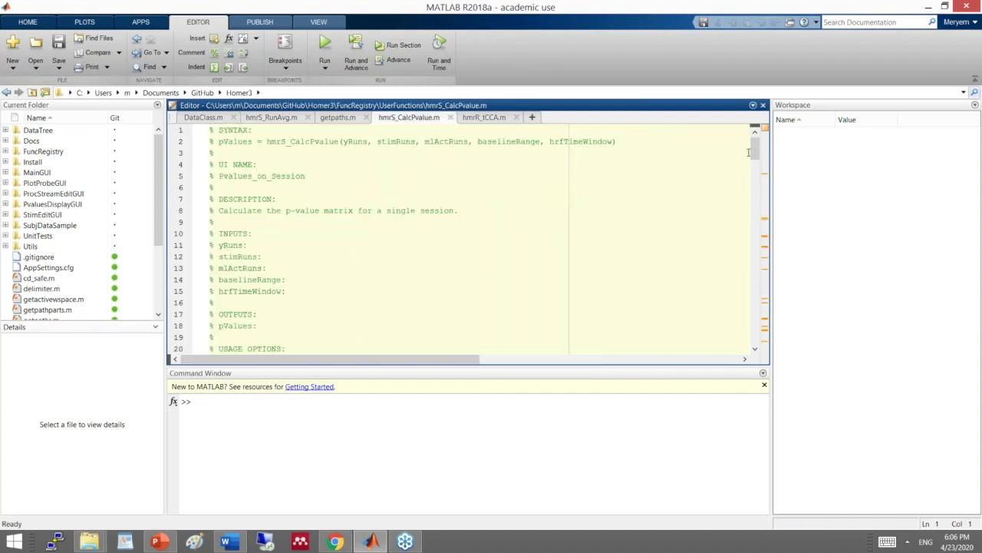
{"action": "scroll", "coordinate": [755, 152], "scroll_direction": "down", "scroll_amount": 4}
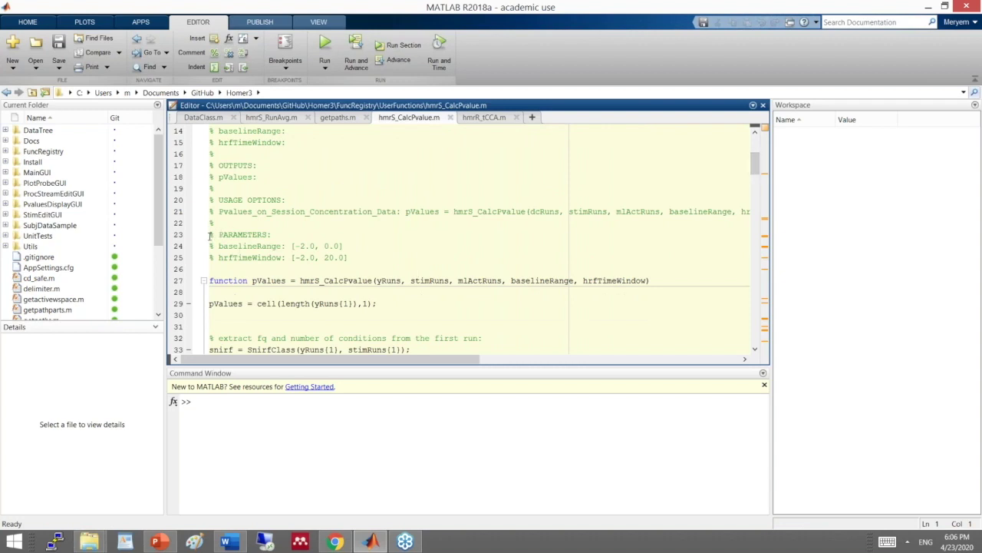
{"action": "left_click_drag", "start_coordinate": [210, 236], "coordinate": [273, 235]}
{"action": "left_click", "coordinate": [267, 246]}
{"action": "left_click_drag", "start_coordinate": [295, 246], "coordinate": [341, 246]}
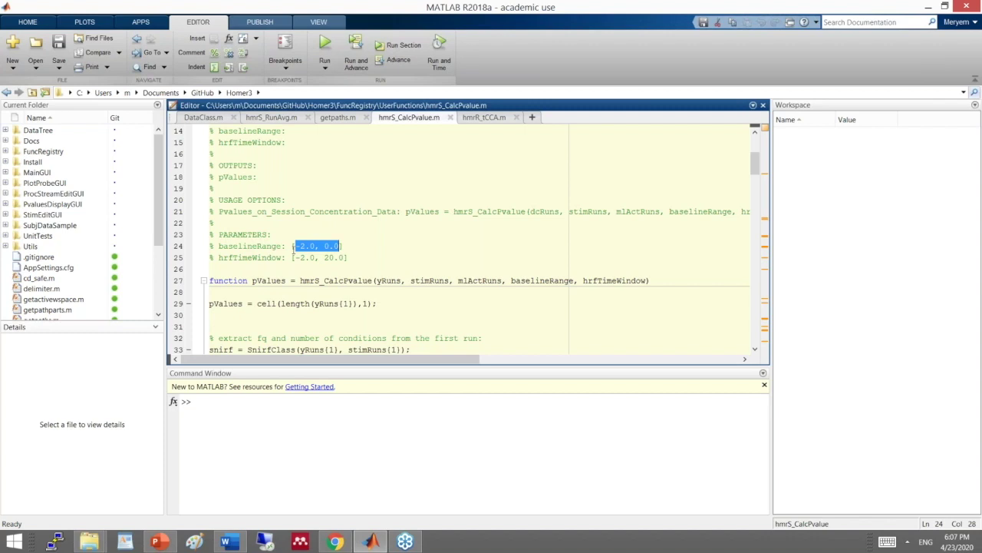
{"action": "left_click", "coordinate": [371, 245]}
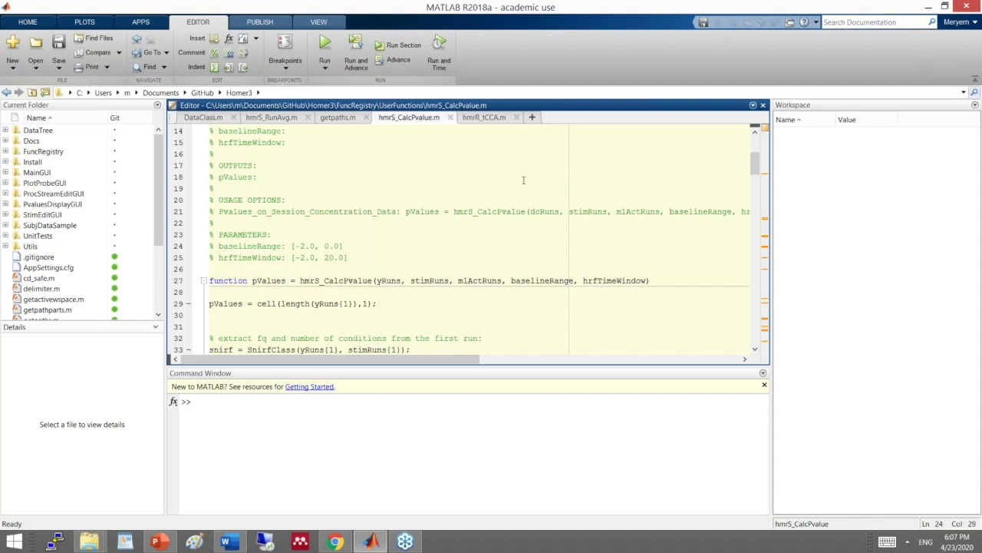
Step: Run the setpaths command to add the Homer3 search paths
{"action": "left_click", "coordinate": [258, 402]}
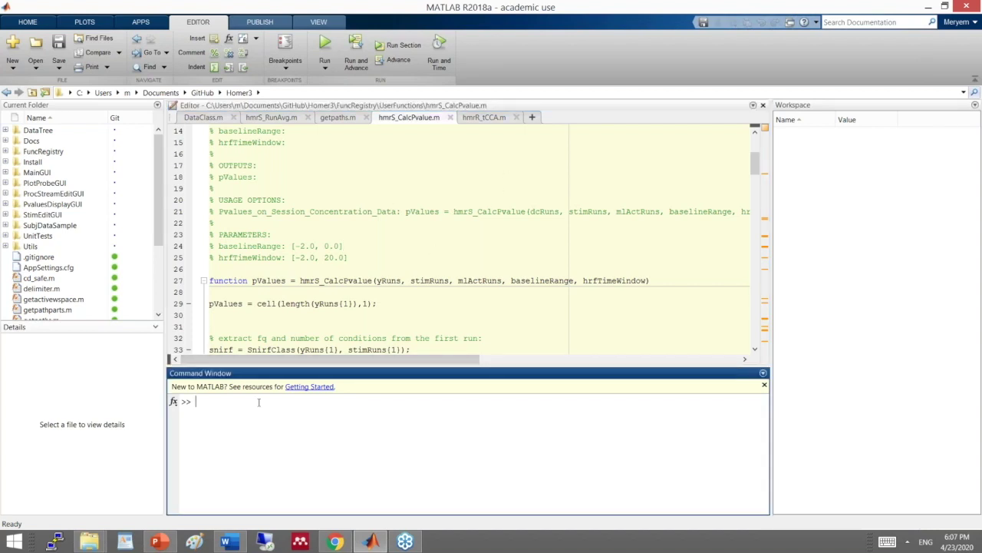
{"action": "type", "text": "setpaths"}
{"action": "key", "text": "Return"}
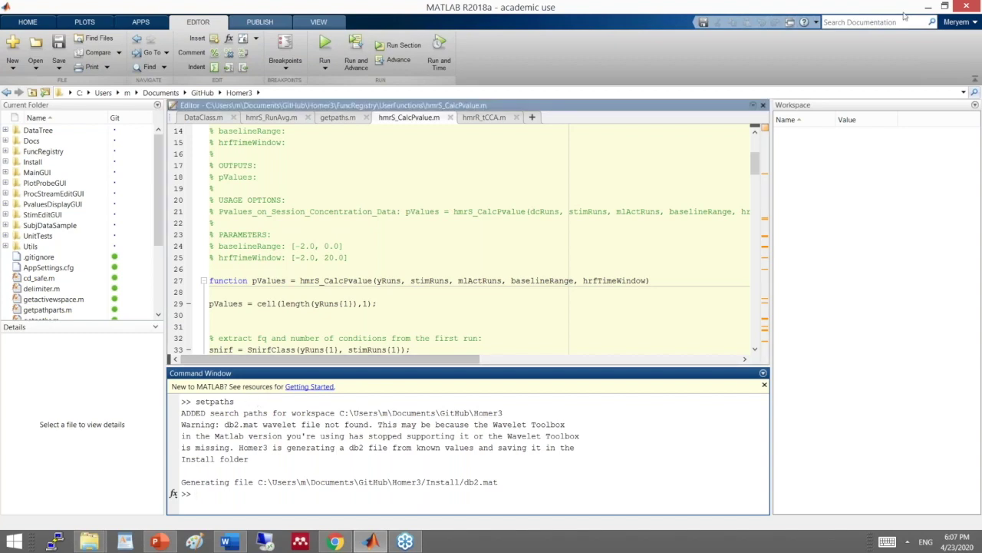
Step: Change the current folder to the 2020-04-19_007_Subj1 data folder under FingerTap - With Artifacts, with the window maximized
{"action": "left_click_drag", "start_coordinate": [883, 10], "coordinate": [789, 12]}
{"action": "left_click", "coordinate": [896, 98]}
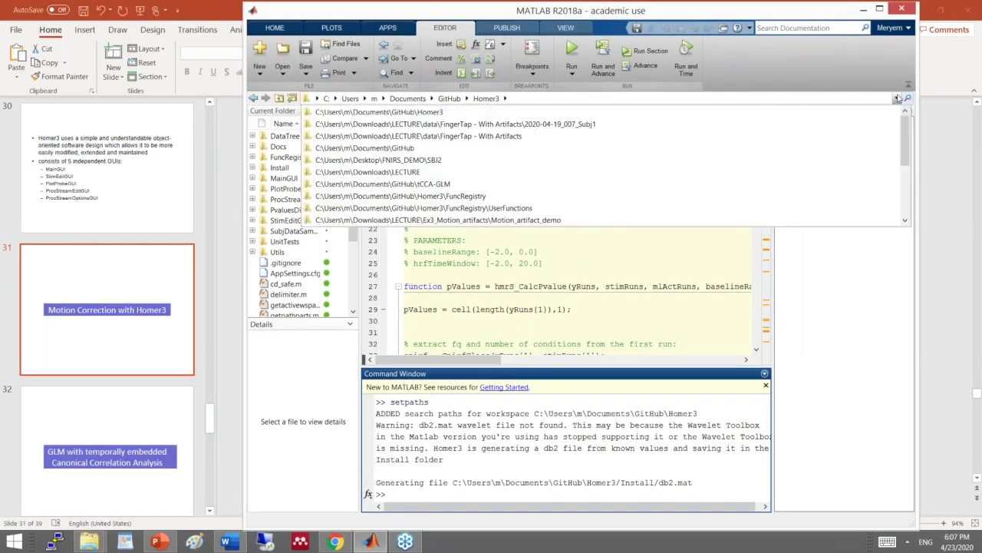
{"action": "left_click", "coordinate": [861, 126]}
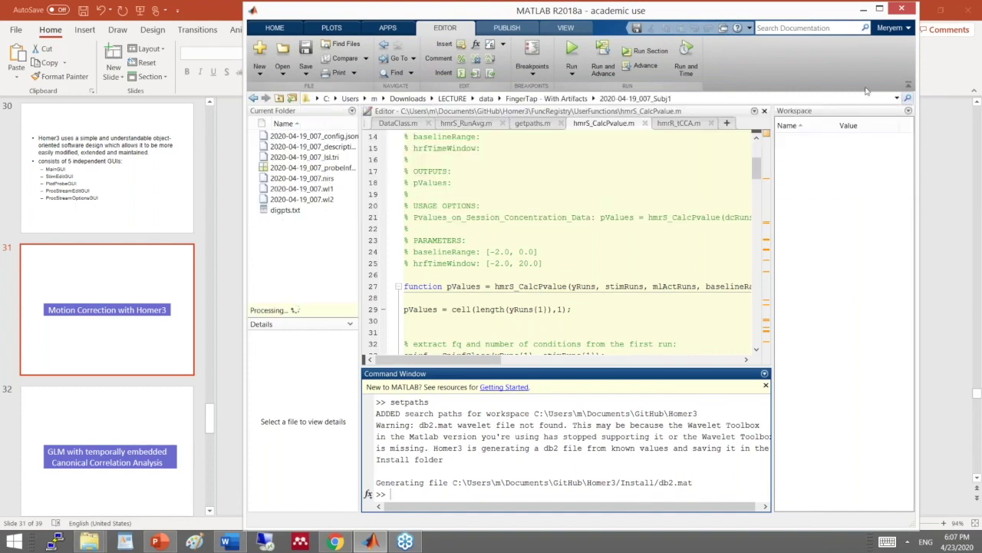
{"action": "left_click", "coordinate": [880, 9]}
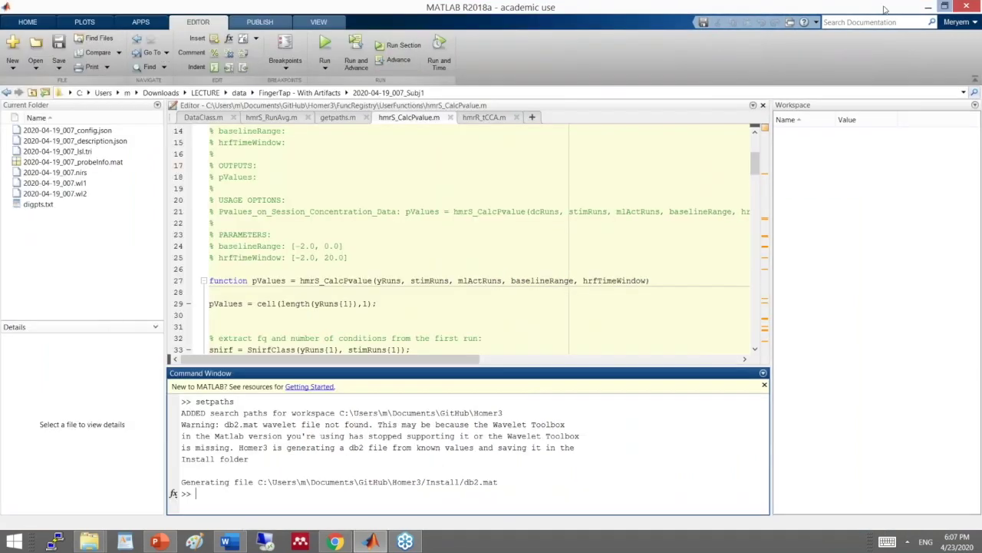
{"action": "left_click", "coordinate": [78, 265]}
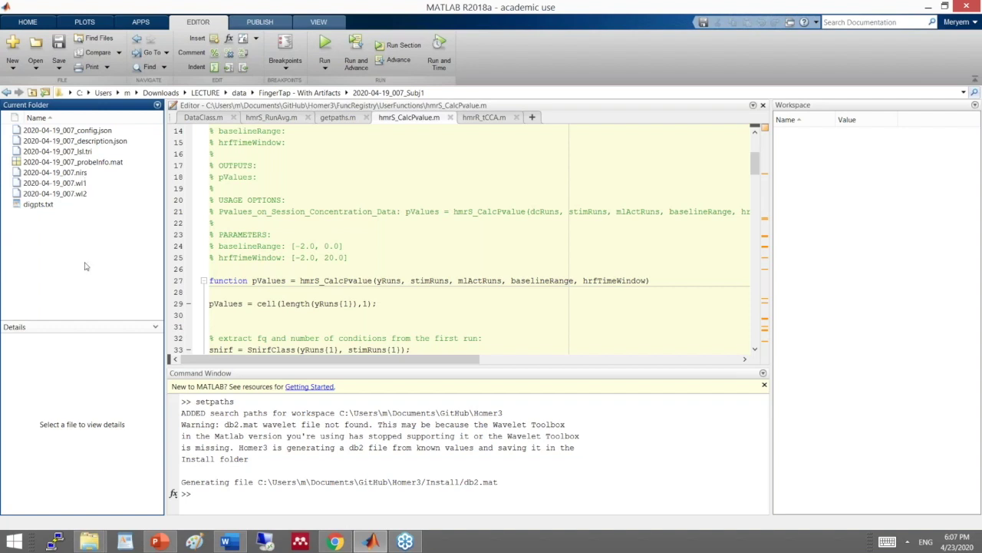
Step: Launch Homer3, accept converting the .nirs files to .snirf format and loading them, and maximize the Homer3 window
{"action": "left_click", "coordinate": [376, 489]}
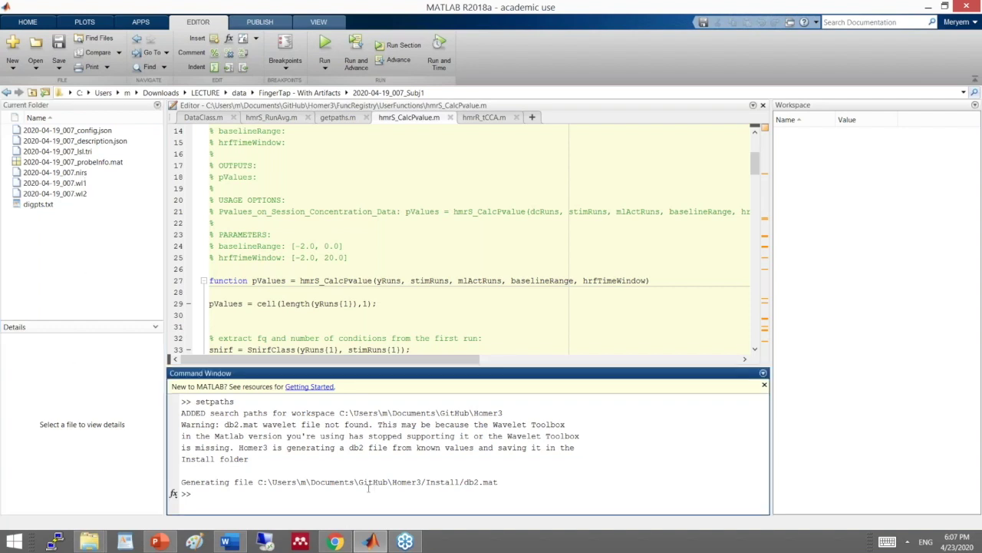
{"action": "type", "text": "Homer3"}
{"action": "key", "text": "Return"}
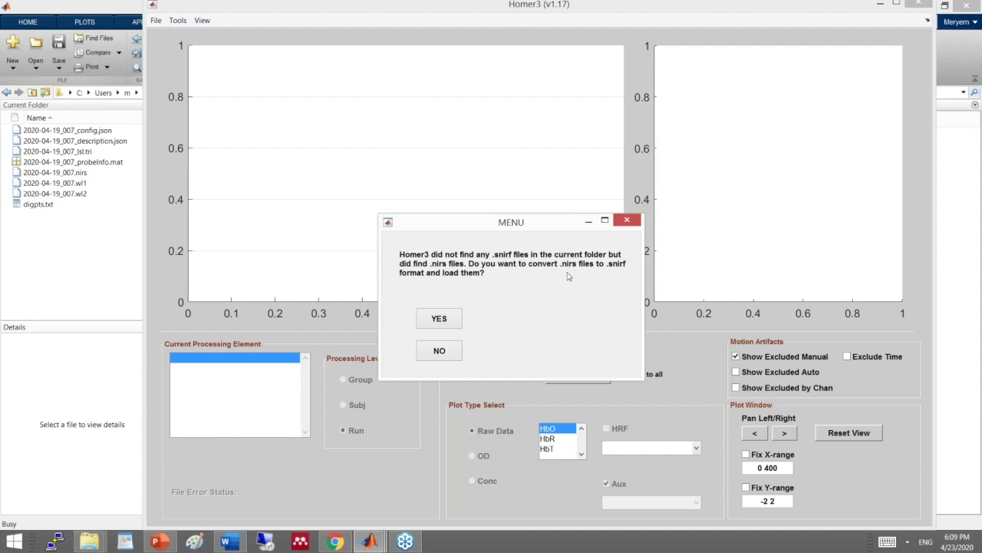
{"action": "left_click", "coordinate": [439, 320]}
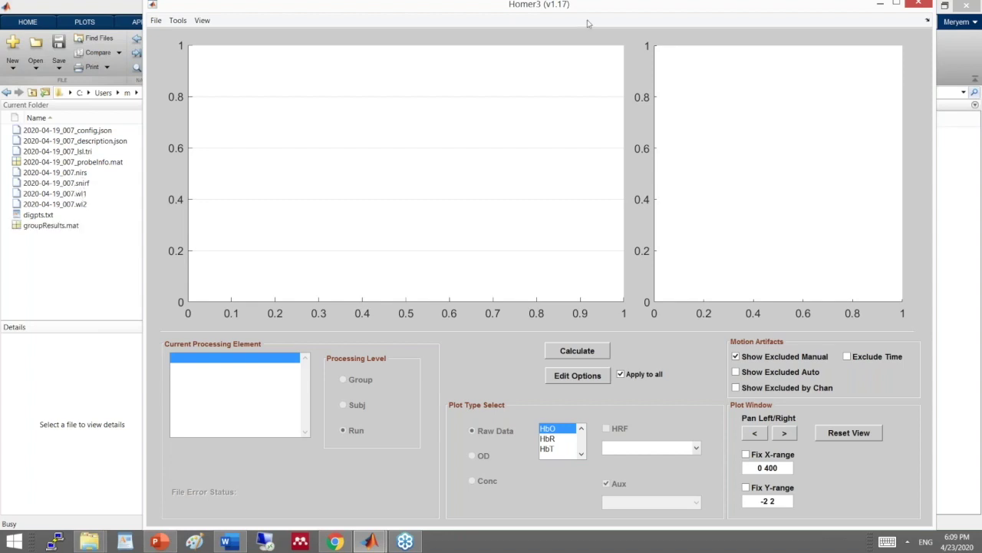
{"action": "left_click_drag", "start_coordinate": [517, 7], "coordinate": [564, 2]}
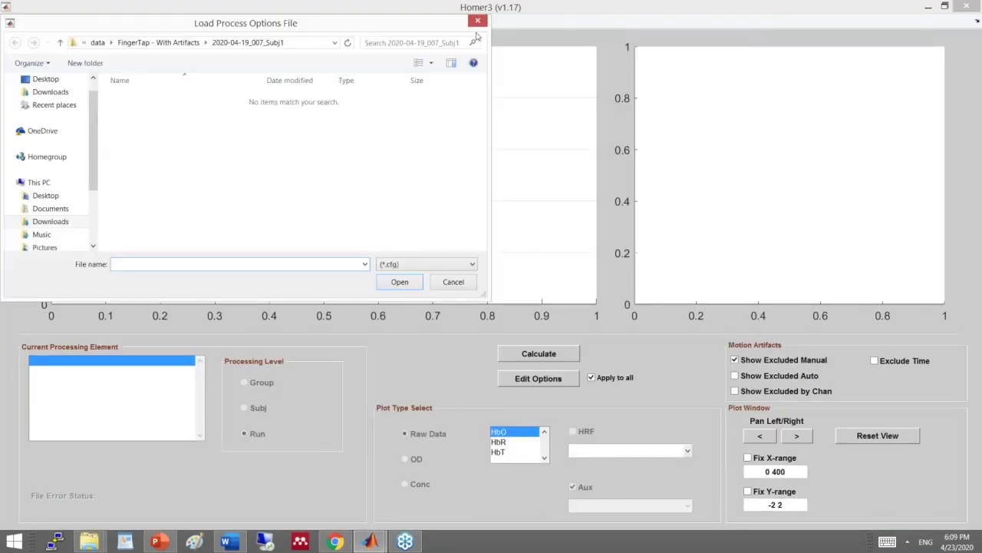
Step: Cancel choosing a processing options file, let 2020-04-19_007.snirf finish loading, and restore the Homer3 window so the MATLAB folder list shows beside it
{"action": "left_click", "coordinate": [460, 283]}
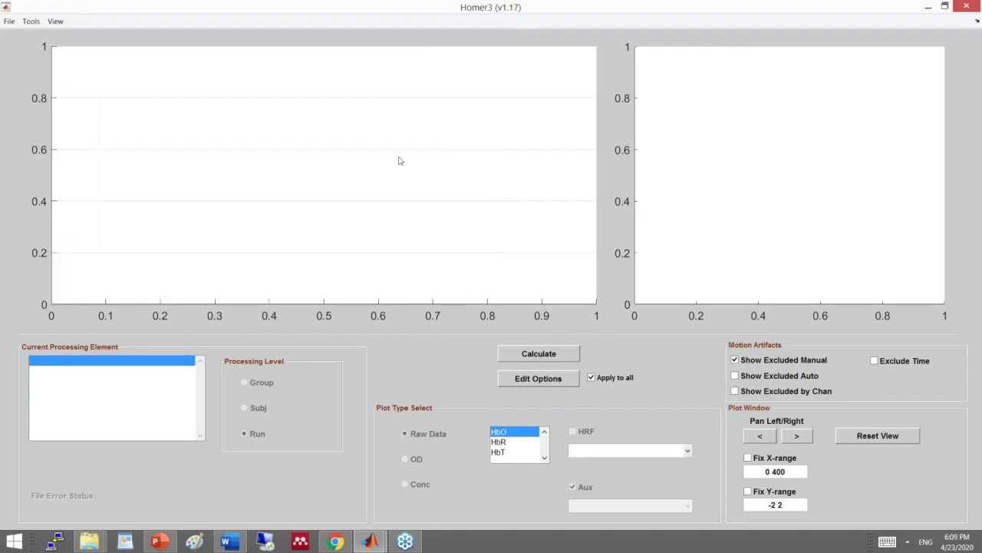
{"action": "left_click", "coordinate": [491, 199]}
{"action": "mouse_move", "coordinate": [435, 11]}
{"action": "left_mouse_down"}
{"action": "mouse_move", "coordinate": [476, 17]}
{"action": "mouse_move", "coordinate": [453, 16]}
{"action": "left_mouse_up"}
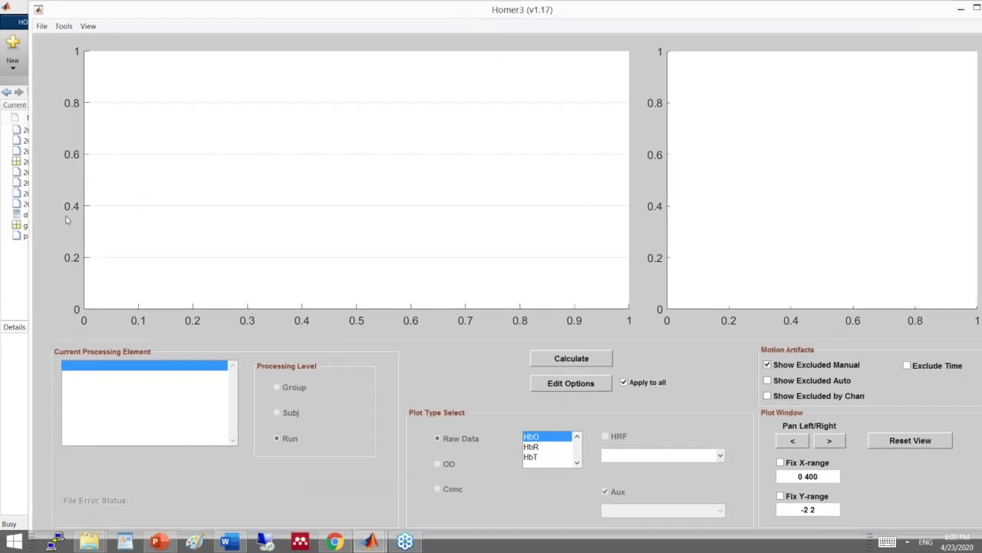
{"action": "left_click_drag", "start_coordinate": [30, 247], "coordinate": [172, 247]}
{"action": "left_click_drag", "start_coordinate": [594, 9], "coordinate": [526, 4]}
{"action": "double_click", "coordinate": [527, 5]}
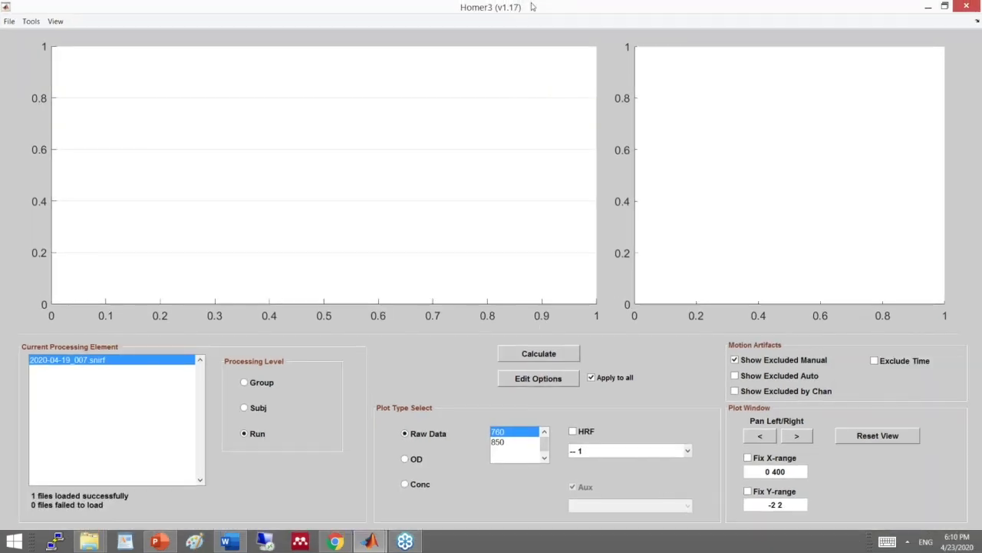
{"action": "double_click", "coordinate": [532, 7]}
{"action": "left_click_drag", "start_coordinate": [625, 11], "coordinate": [558, 13]}
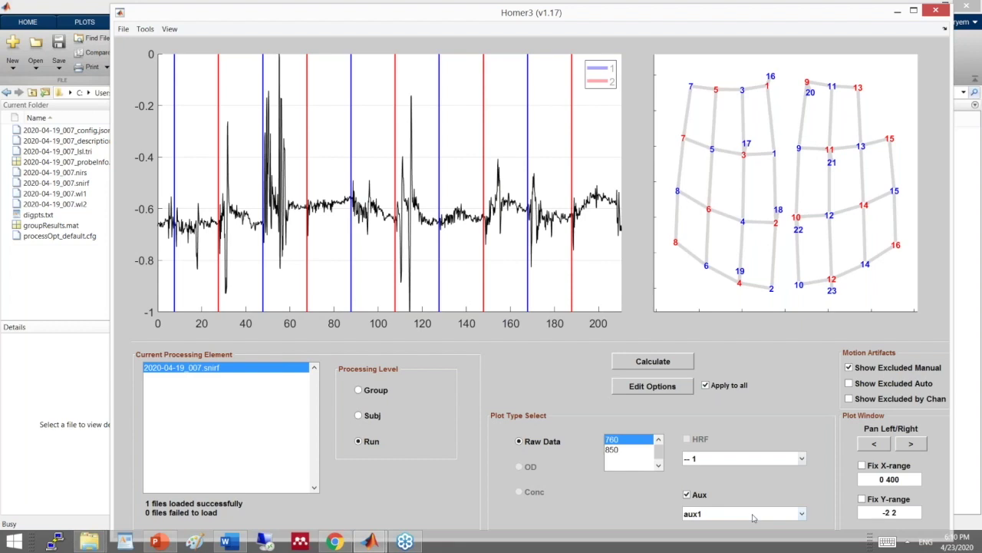
Step: Hide the aux1 signal, reposition the Homer3 window, and plot the 760 raw data for the channels around source 6
{"action": "left_click", "coordinate": [753, 515]}
{"action": "left_click", "coordinate": [746, 488]}
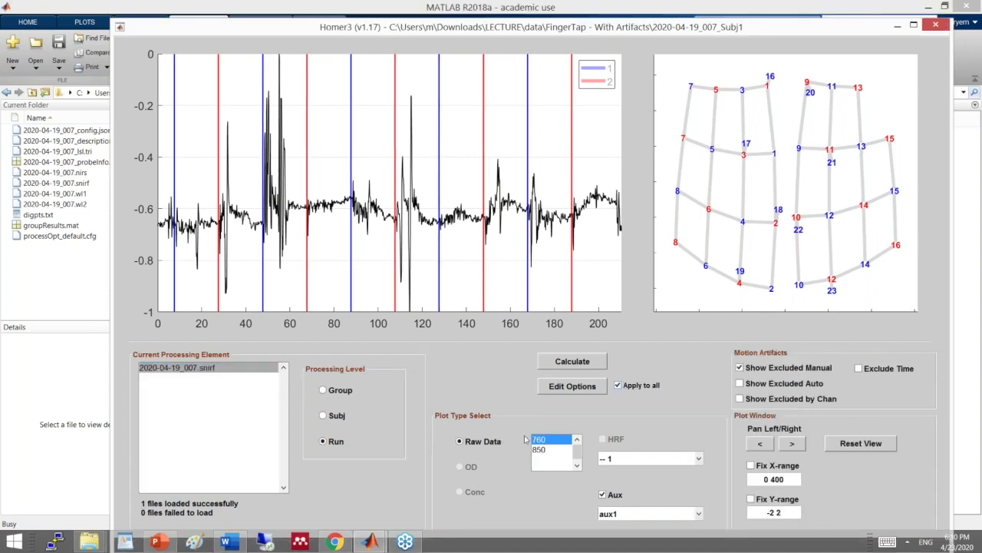
{"action": "left_click", "coordinate": [610, 512]}
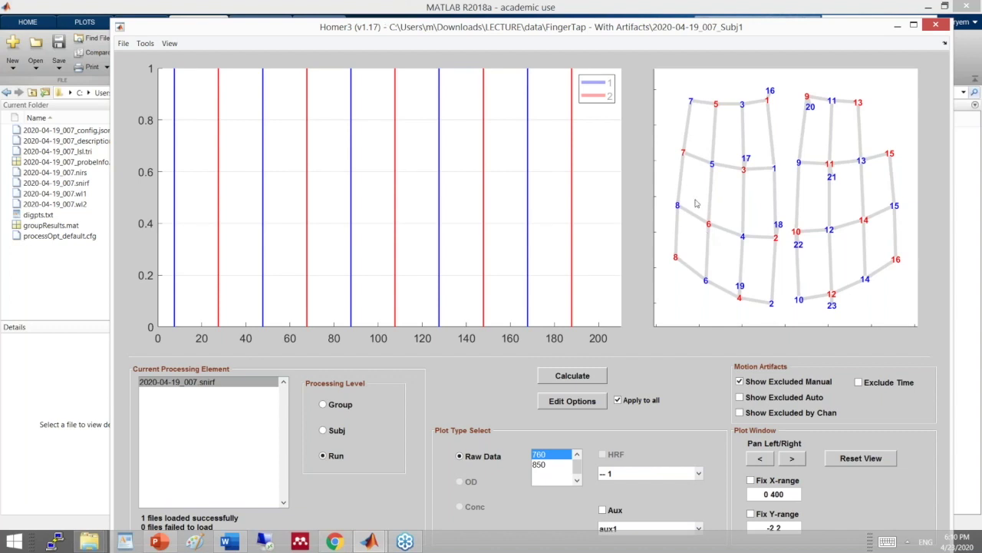
{"action": "left_click_drag", "start_coordinate": [339, 25], "coordinate": [384, 9]}
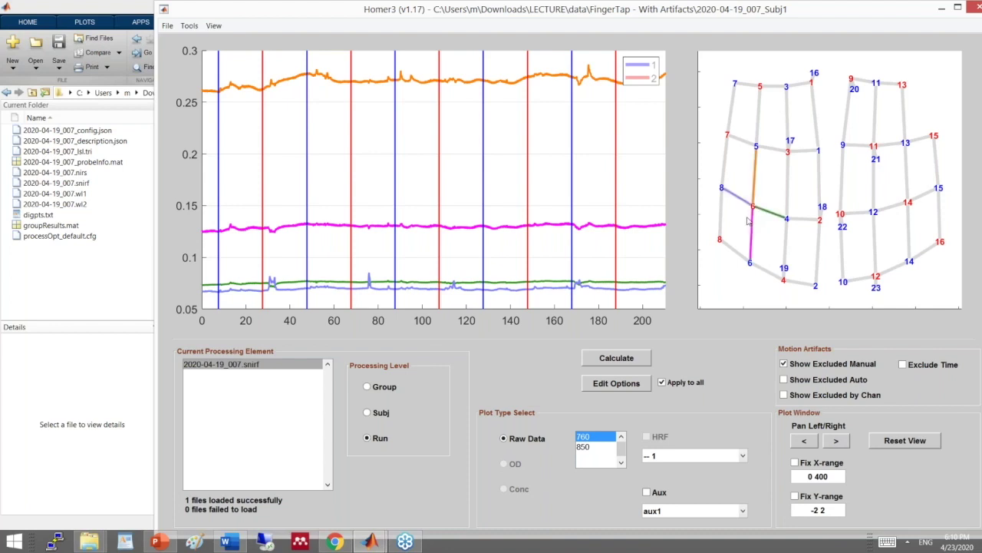
Step: Set the hmrR_BlockAvg trange option to -2.0 30.0 and calculate the processing stream
{"action": "left_click", "coordinate": [624, 387]}
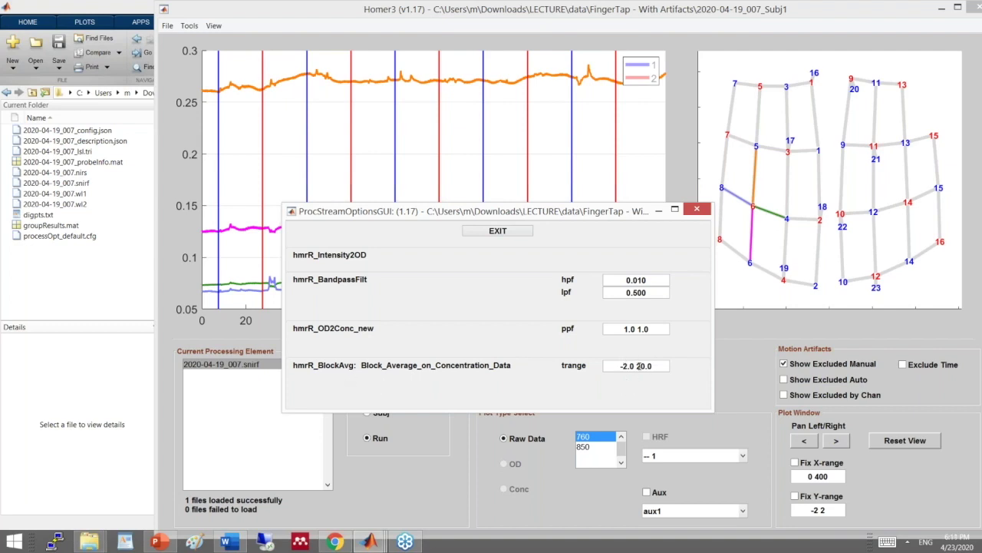
{"action": "left_click_drag", "start_coordinate": [636, 366], "coordinate": [641, 366]}
{"action": "type", "text": "3"}
{"action": "left_click", "coordinate": [738, 330]}
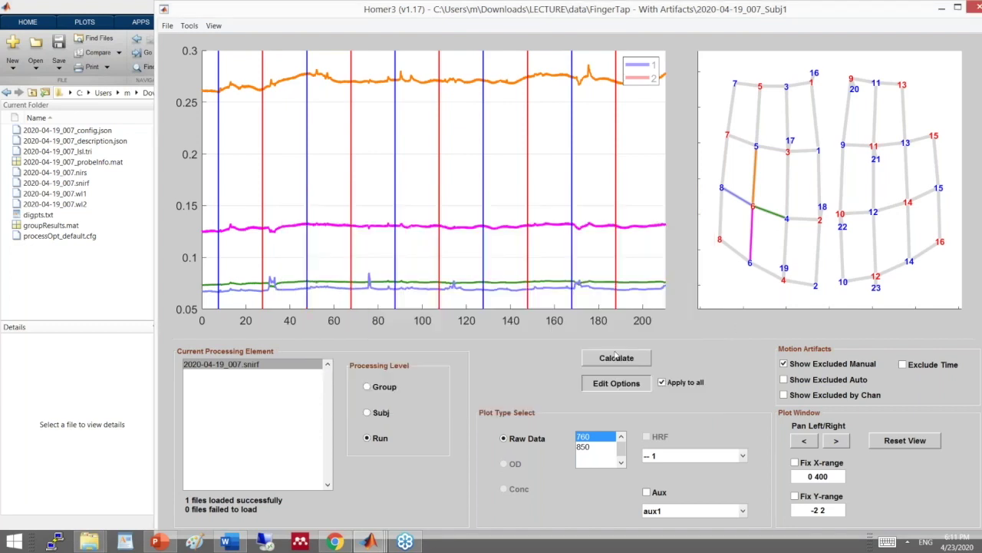
{"action": "left_click", "coordinate": [624, 359]}
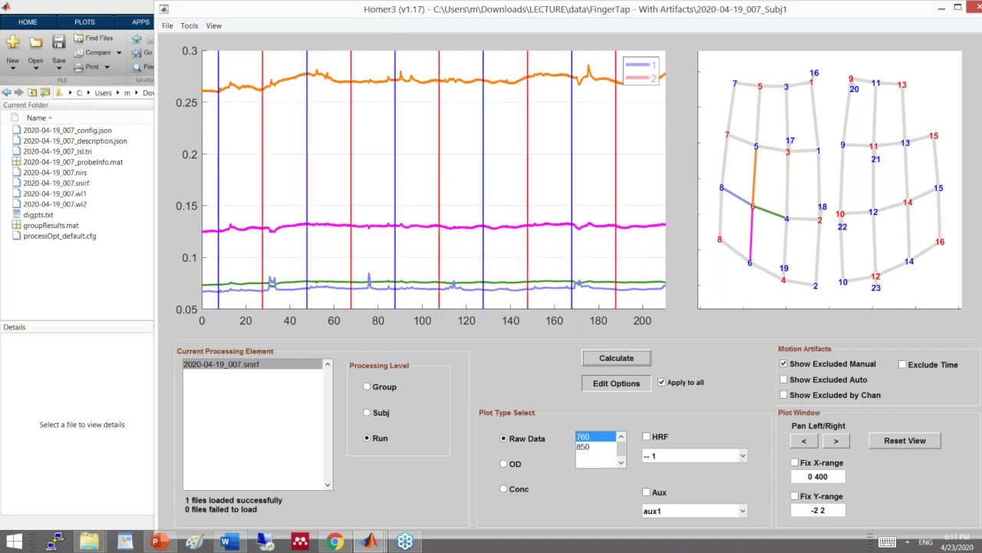
{"action": "left_click", "coordinate": [190, 26]}
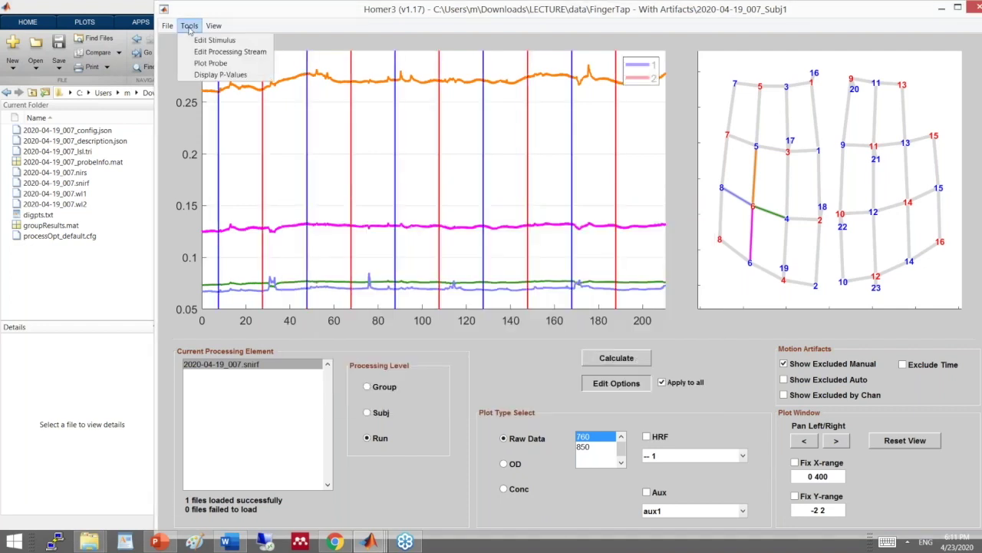
{"action": "left_click", "coordinate": [215, 64]}
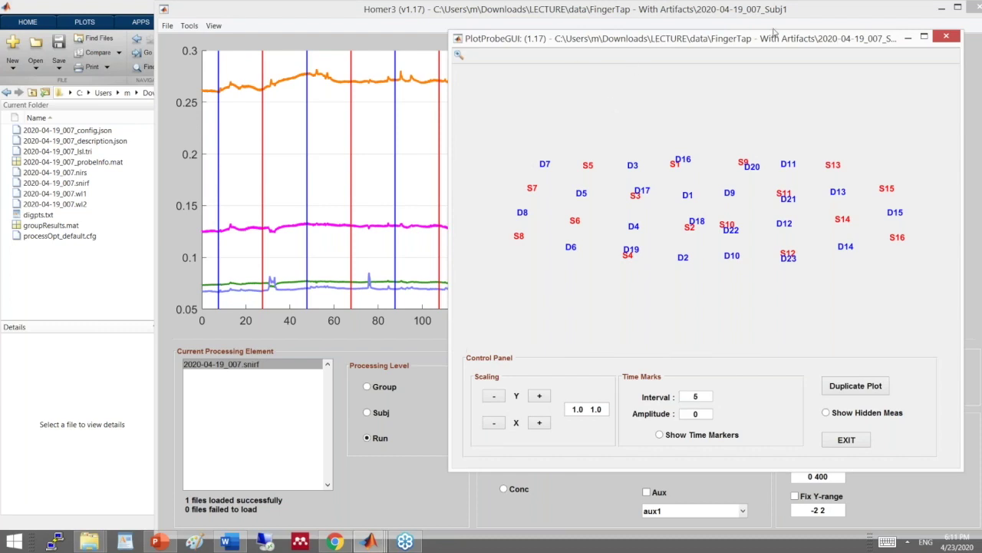
{"action": "left_click_drag", "start_coordinate": [774, 38], "coordinate": [462, 52]}
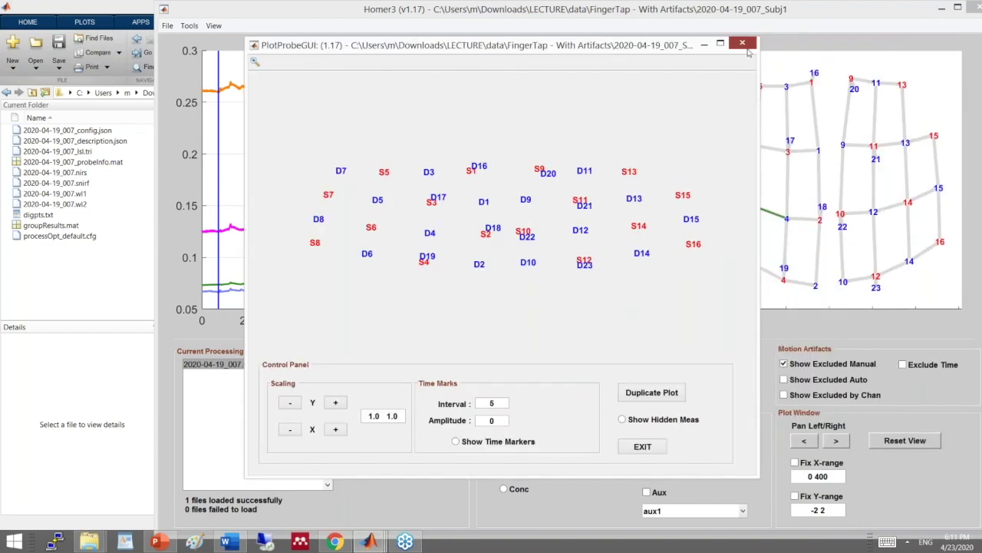
Step: Display the HRF of the HbO concentration data for the selected channels
{"action": "left_click", "coordinate": [647, 436]}
{"action": "left_click", "coordinate": [647, 436]}
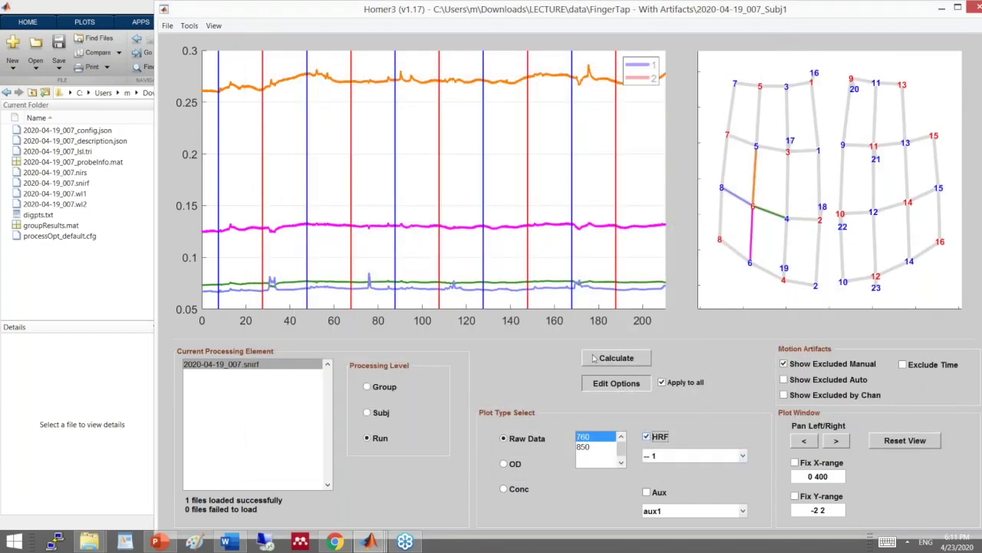
{"action": "left_click", "coordinate": [503, 488]}
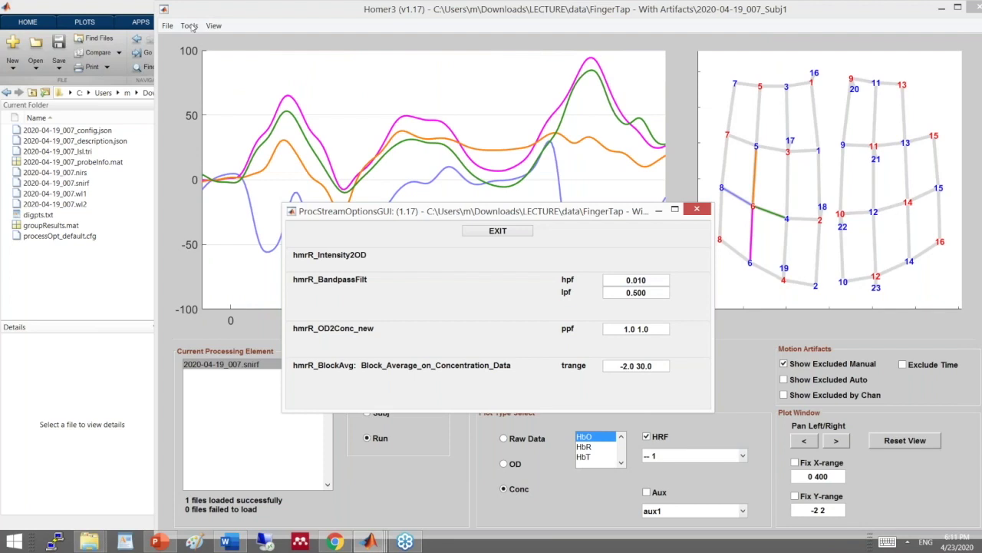
Step: Plot the concentration HRFs on the probe layout and set the probe plot's scaling to 3 3
{"action": "left_click", "coordinate": [190, 27]}
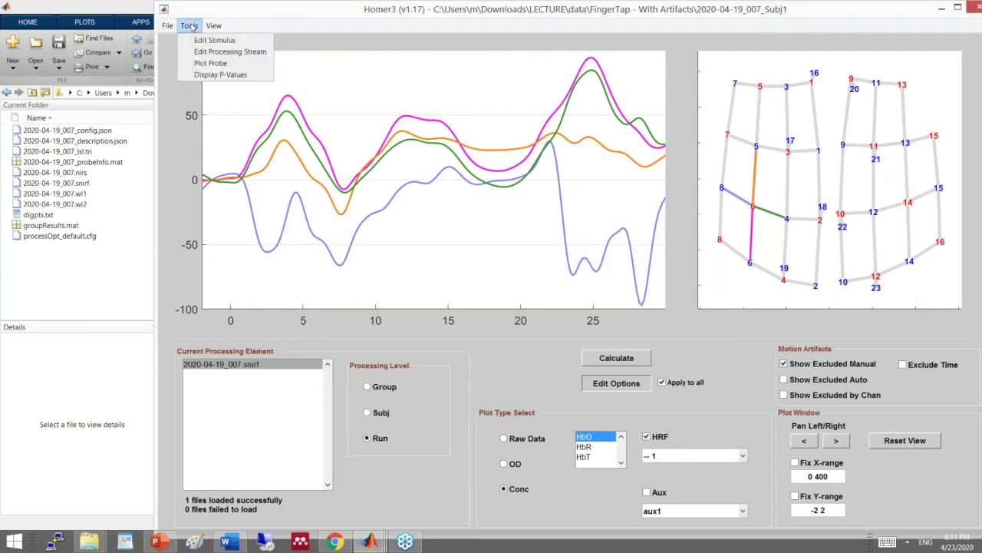
{"action": "left_click", "coordinate": [210, 63]}
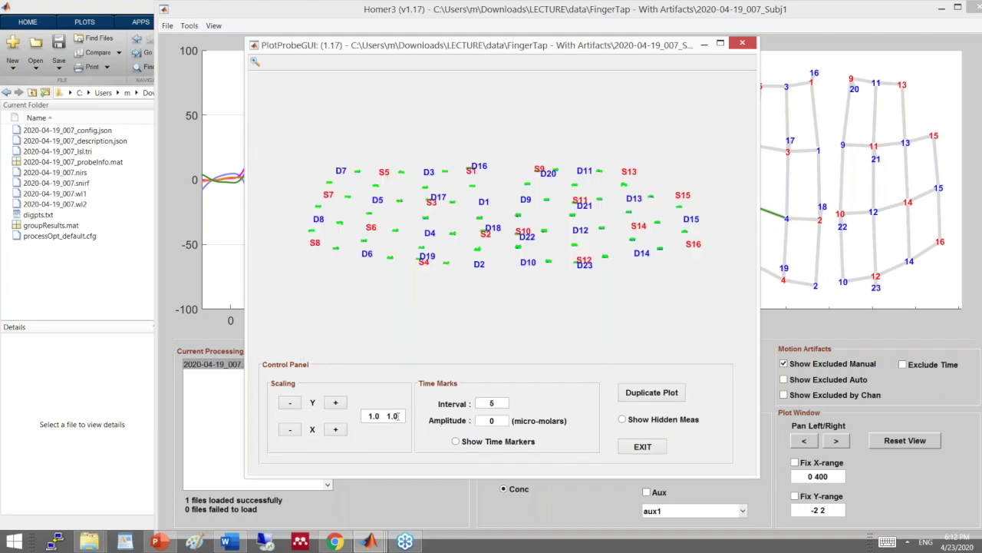
{"action": "left_click_drag", "start_coordinate": [397, 415], "coordinate": [361, 416]}
{"action": "type", "text": "3 3"}
{"action": "key", "text": "Return"}
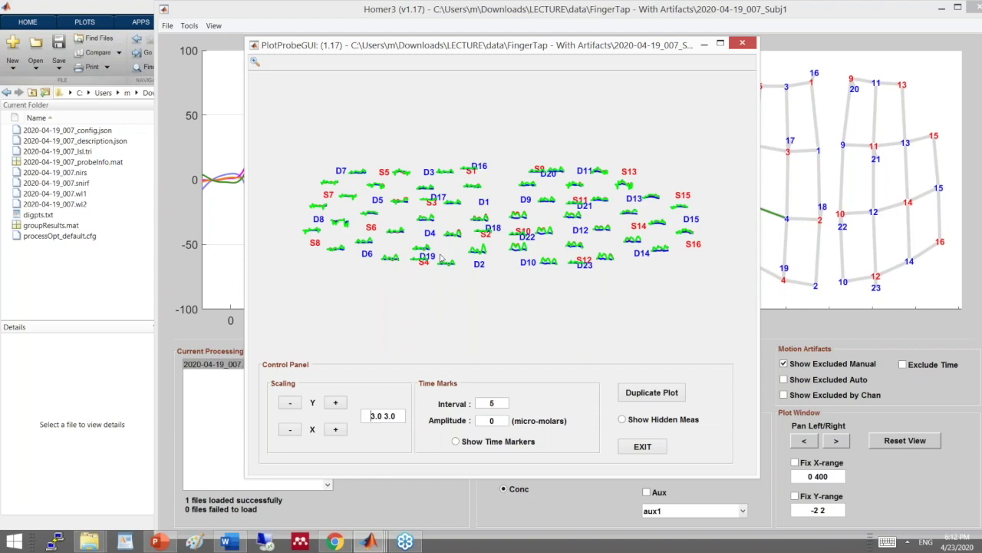
Step: Switch the displayed HRF to condition 2 and close the probe plot window
{"action": "left_click", "coordinate": [768, 389]}
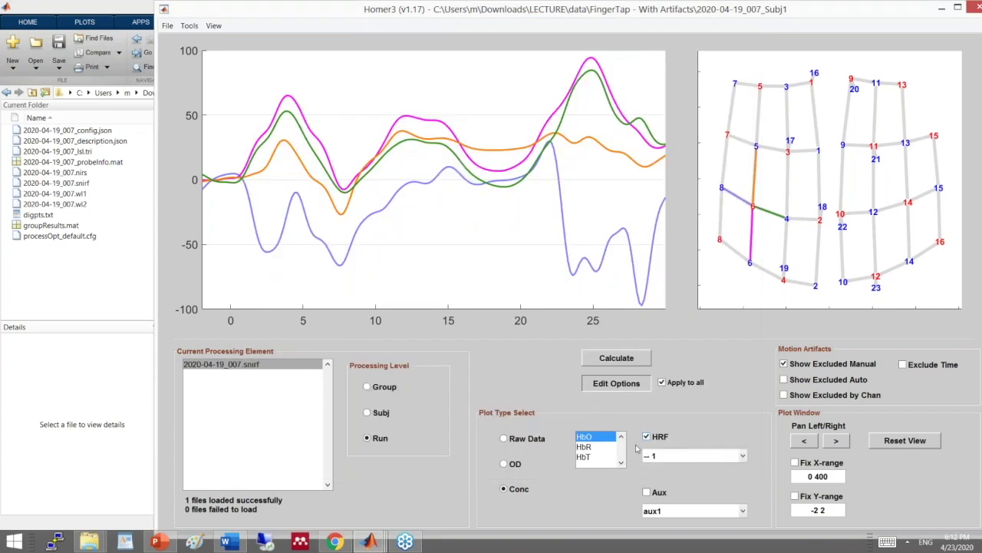
{"action": "left_click", "coordinate": [680, 457]}
{"action": "left_click", "coordinate": [681, 481]}
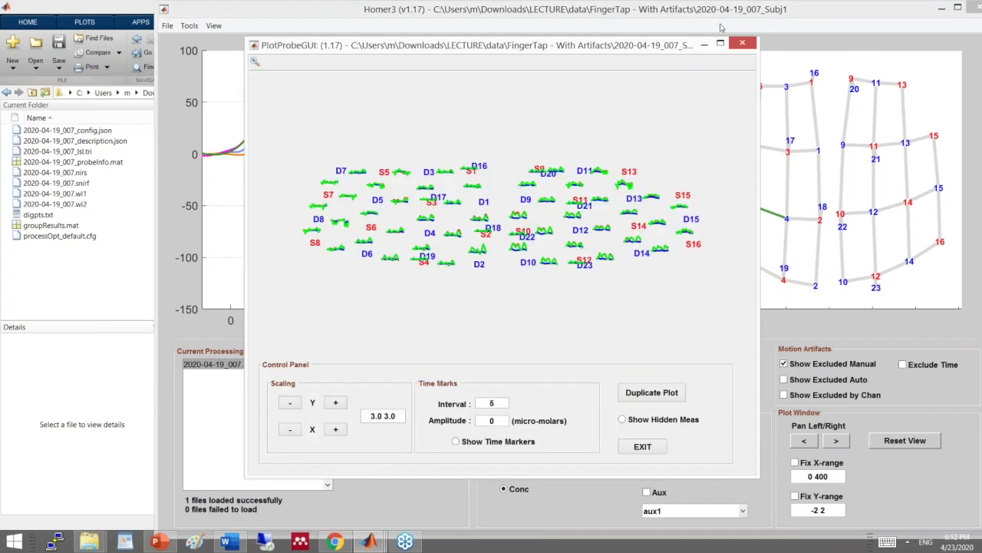
{"action": "left_click", "coordinate": [741, 45]}
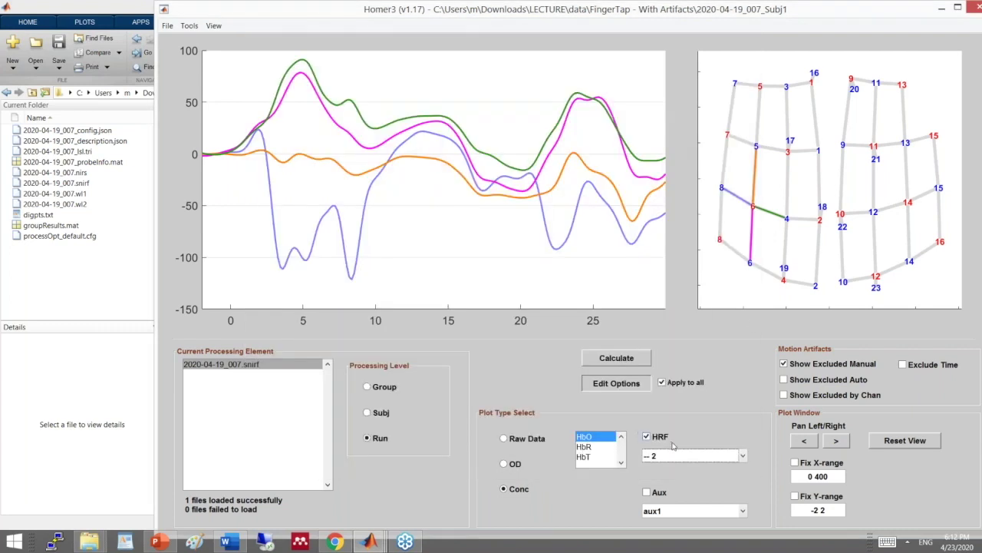
Step: Plot the HRFs of the channels around detector 13, followed by those of the channels around source 13
{"action": "double_click", "coordinate": [916, 134]}
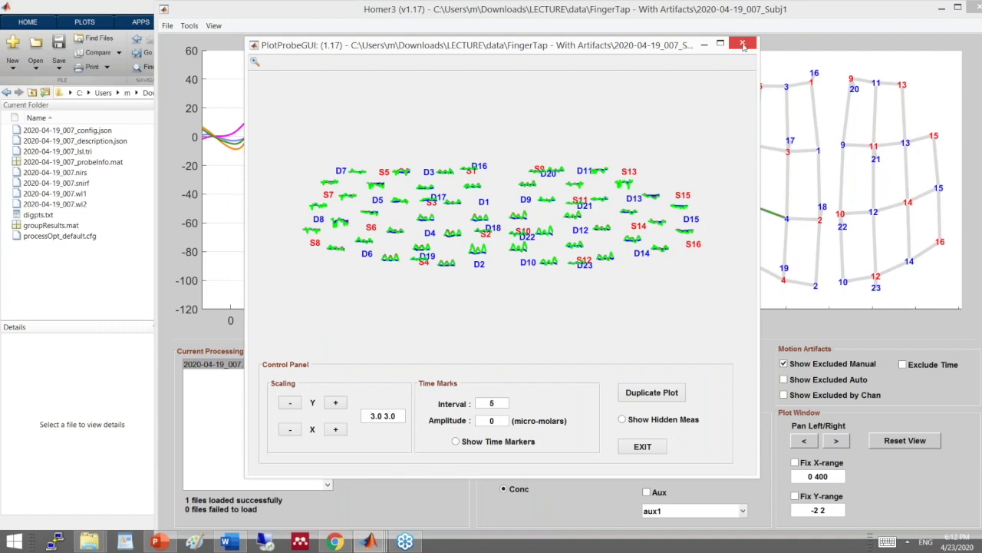
{"action": "left_click", "coordinate": [903, 119]}
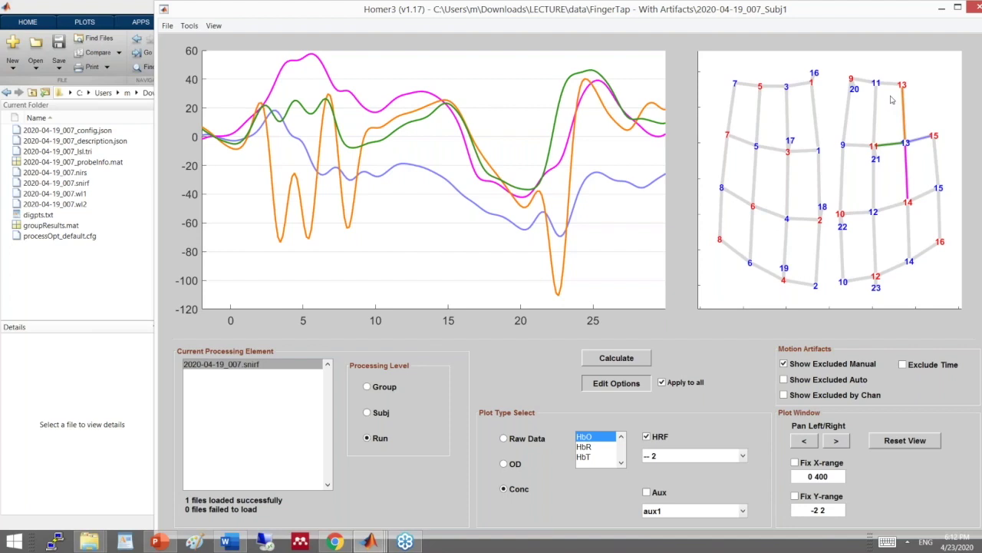
{"action": "left_click", "coordinate": [899, 102]}
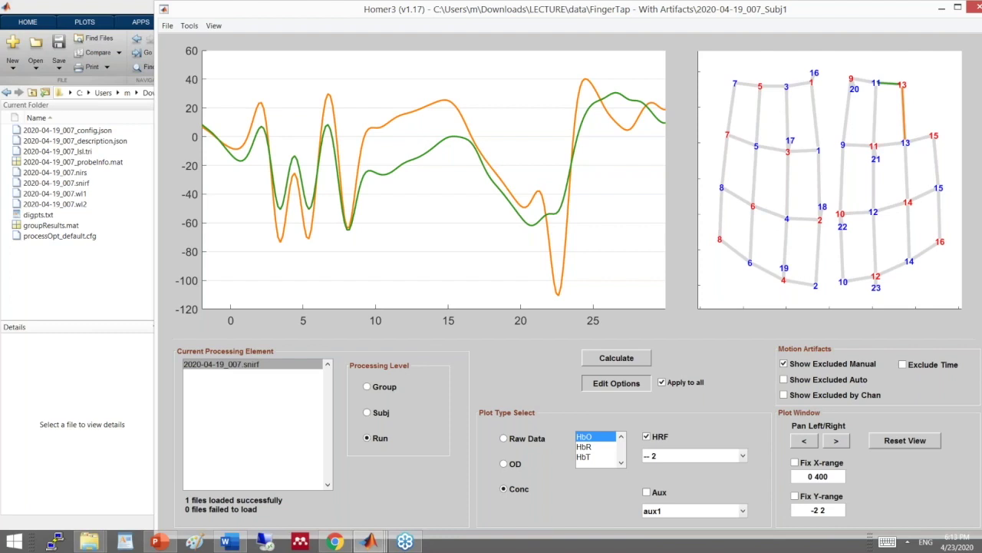
Step: Display the optical density (OD) time course and fix its Y-range at -0.15 0.1
{"action": "left_click", "coordinate": [512, 465]}
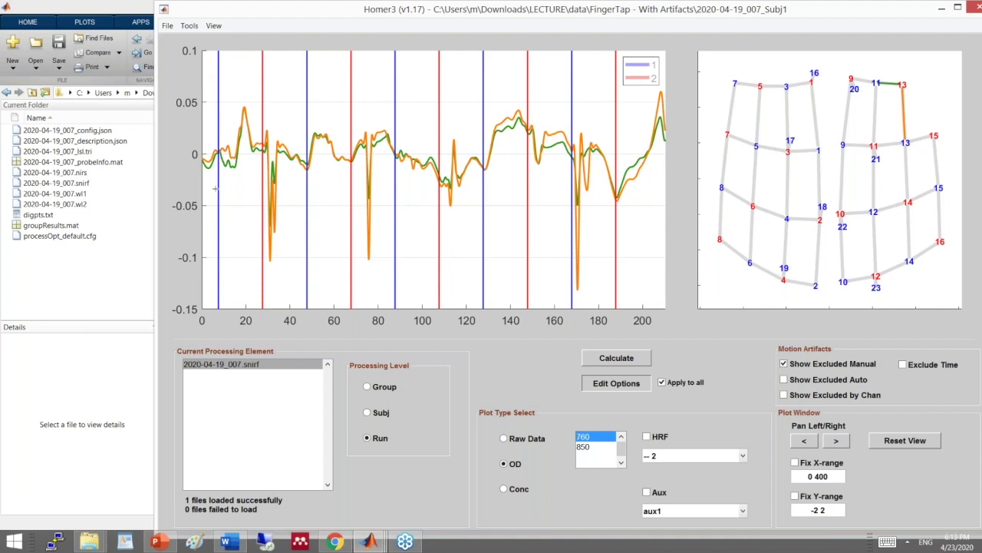
{"action": "left_click_drag", "start_coordinate": [835, 509], "coordinate": [774, 506]}
{"action": "type", "text": "-0.15 0.1"}
{"action": "left_click", "coordinate": [818, 497]}
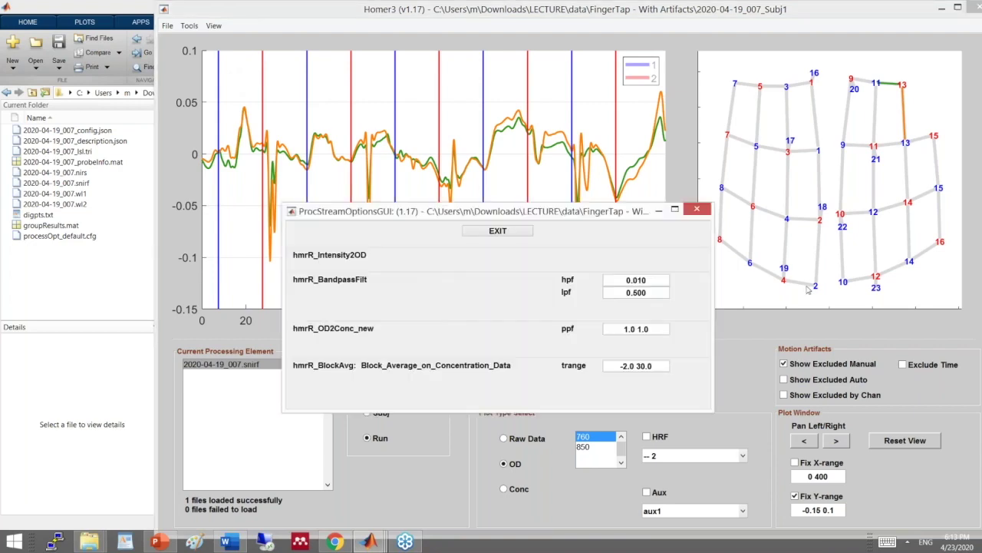
Step: Close the processing options window, then open the processing stream editor and position it in view
{"action": "mouse_move", "coordinate": [370, 541]}
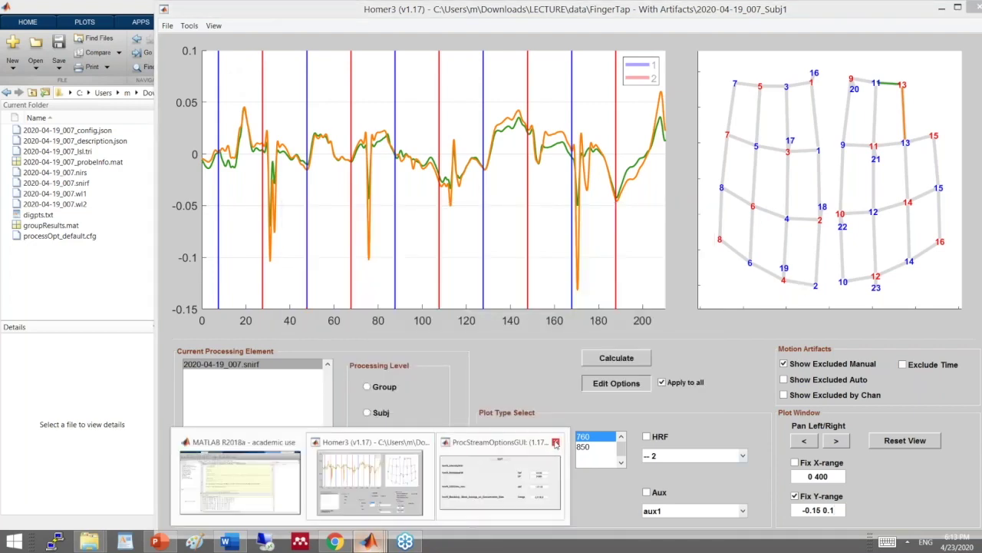
{"action": "mouse_move", "coordinate": [561, 456]}
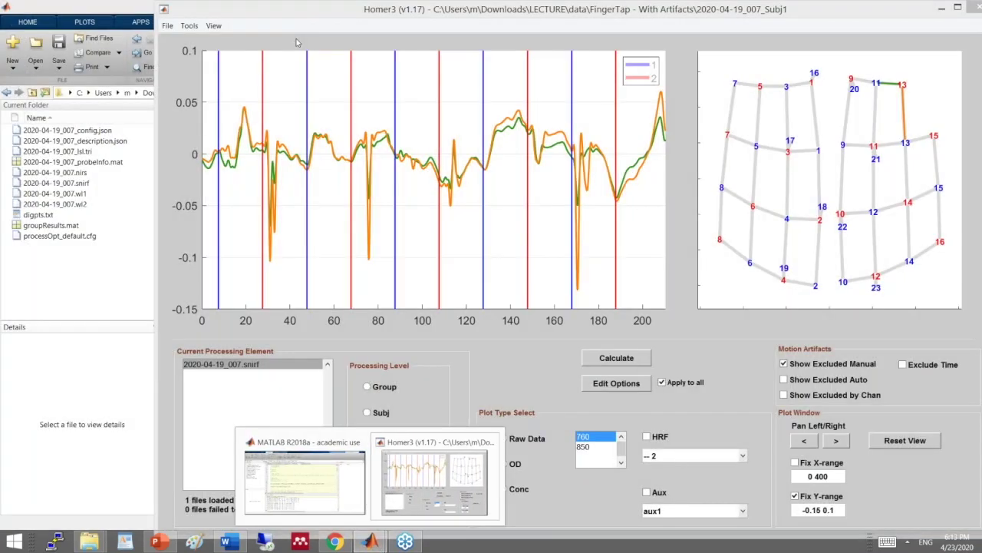
{"action": "left_click", "coordinate": [190, 27]}
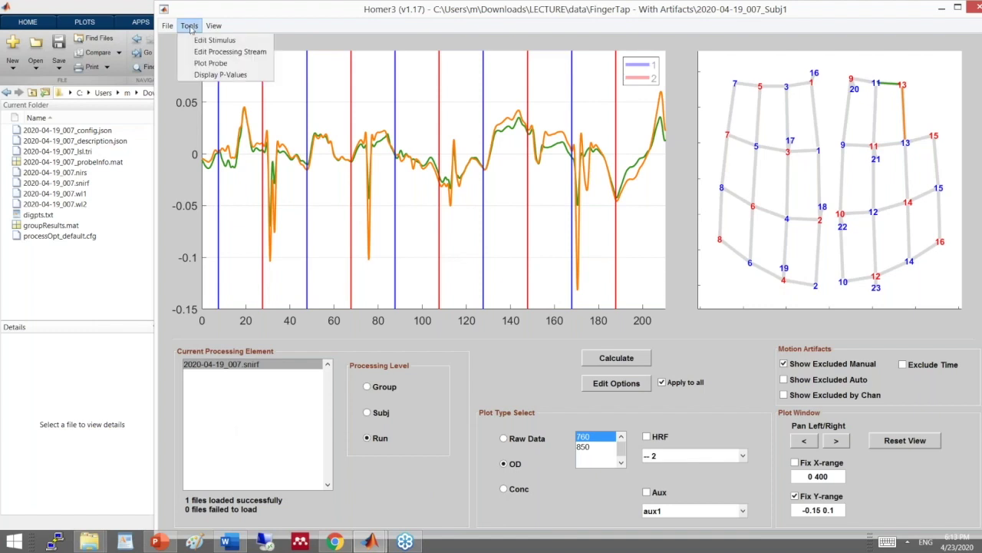
{"action": "left_click", "coordinate": [208, 53]}
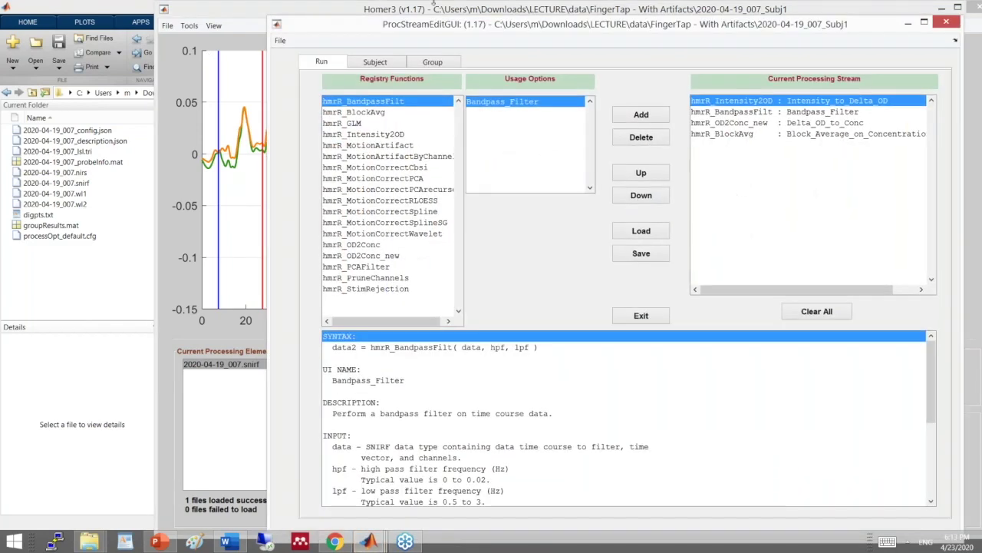
{"action": "left_click_drag", "start_coordinate": [556, 25], "coordinate": [484, 19]}
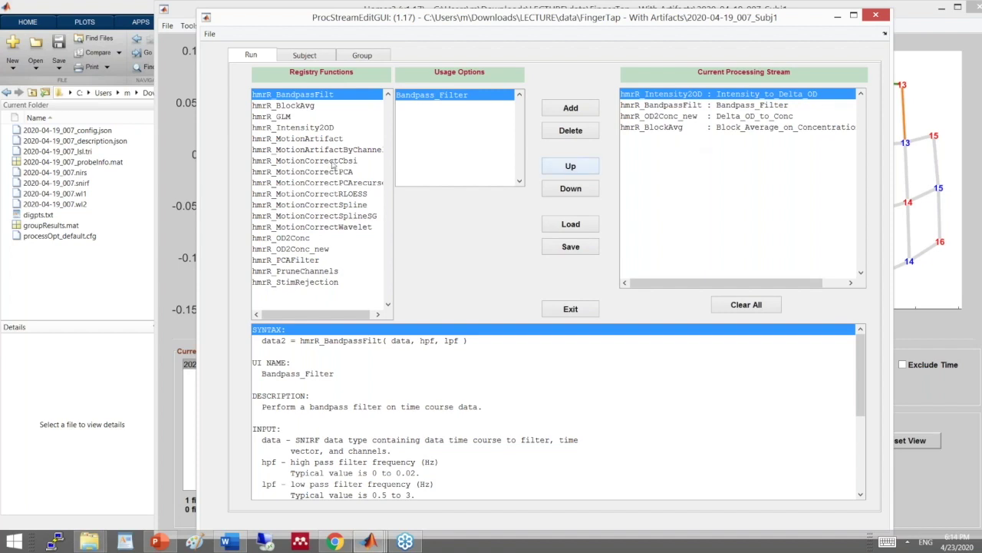
Step: Add hmrR_MotionArtifactByChannel and hmrR_MotionCorrectSplineSG to the run processing stream between hmrR_Intensity2OD and hmrR_BandpassFilt
{"action": "left_click", "coordinate": [335, 149]}
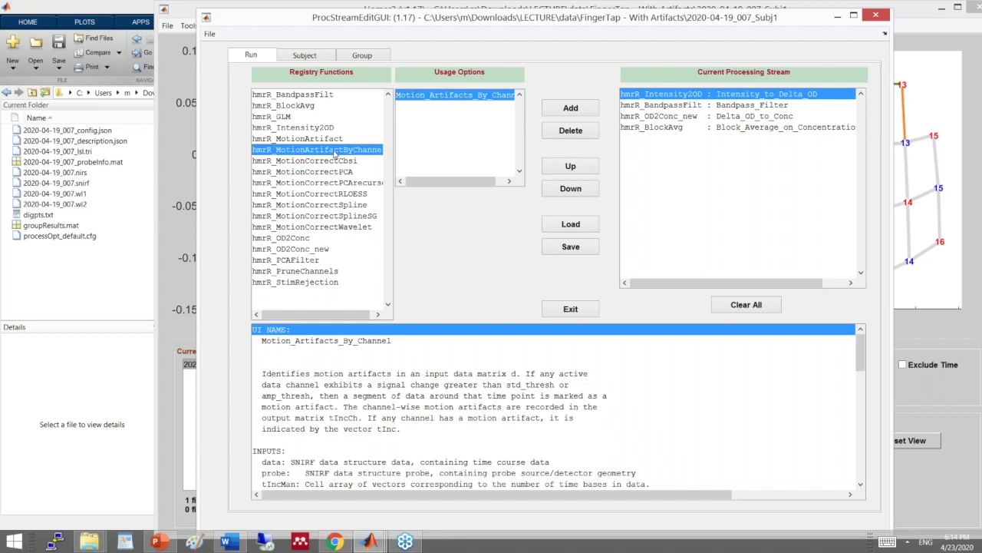
{"action": "left_click", "coordinate": [589, 109]}
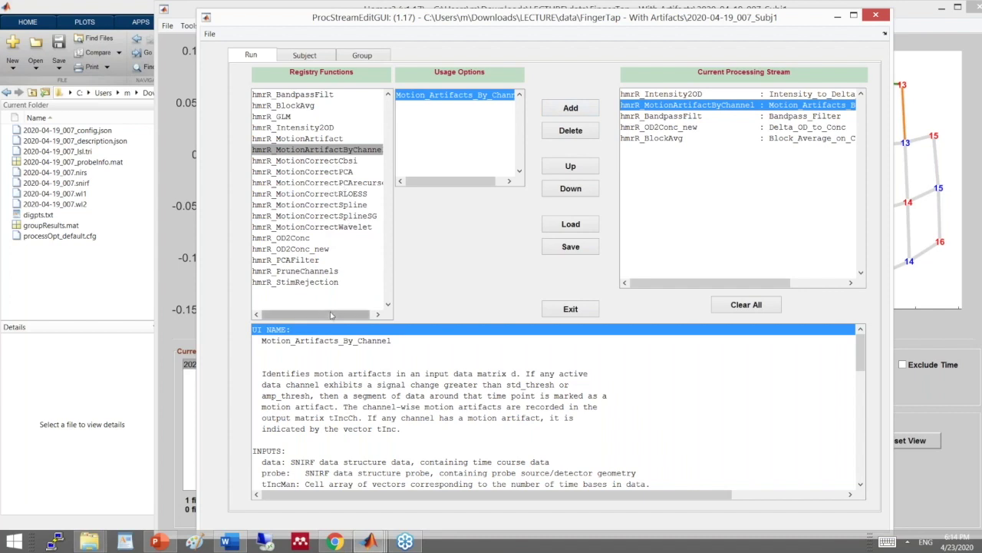
{"action": "left_click", "coordinate": [345, 217]}
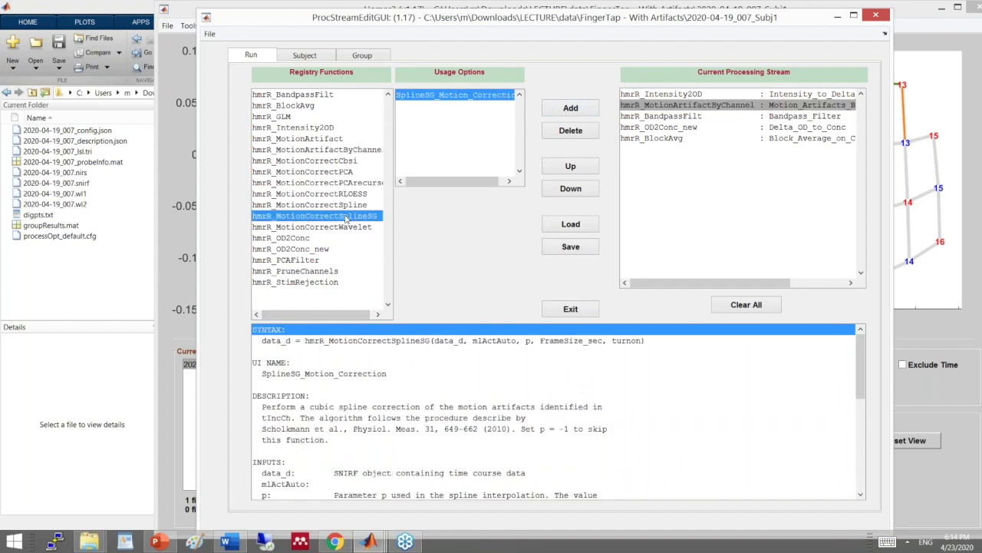
{"action": "left_click", "coordinate": [572, 108]}
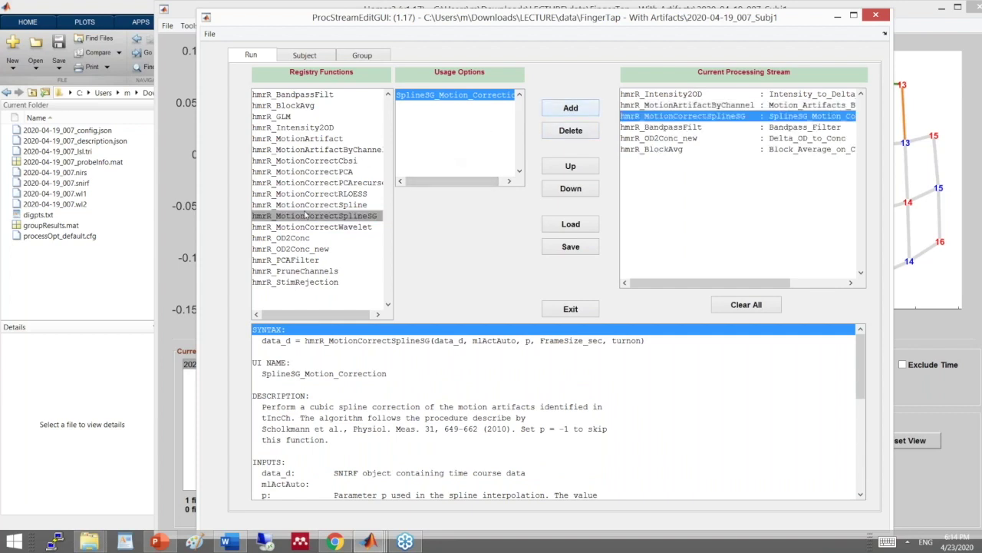
Step: Add hmrR_MotionCorrectSpline, hmrR_MotionCorrectPCArecurse and hmrR_MotionCorrectWavelet to the run processing stream after hmrR_MotionCorrectSplineSG
{"action": "left_click", "coordinate": [346, 205]}
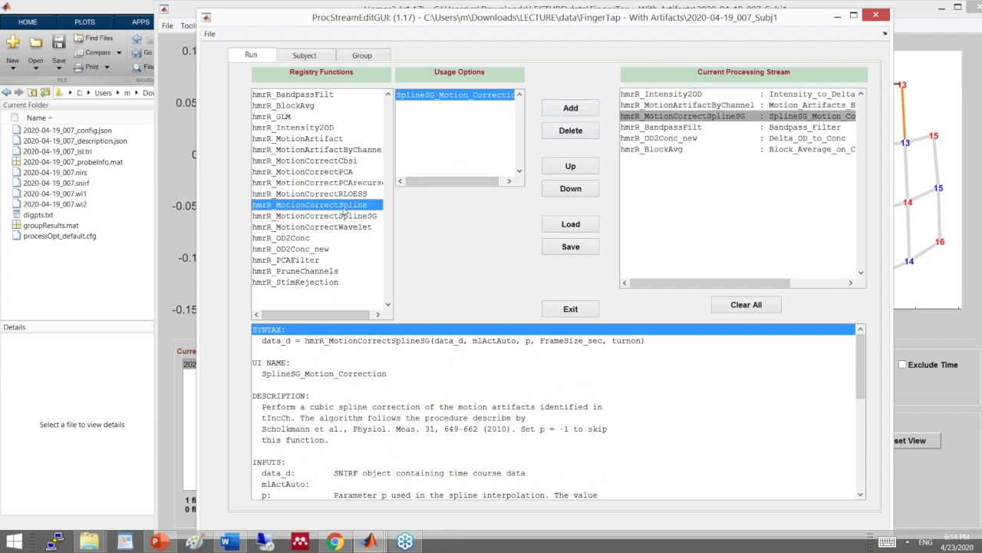
{"action": "left_click", "coordinate": [580, 110]}
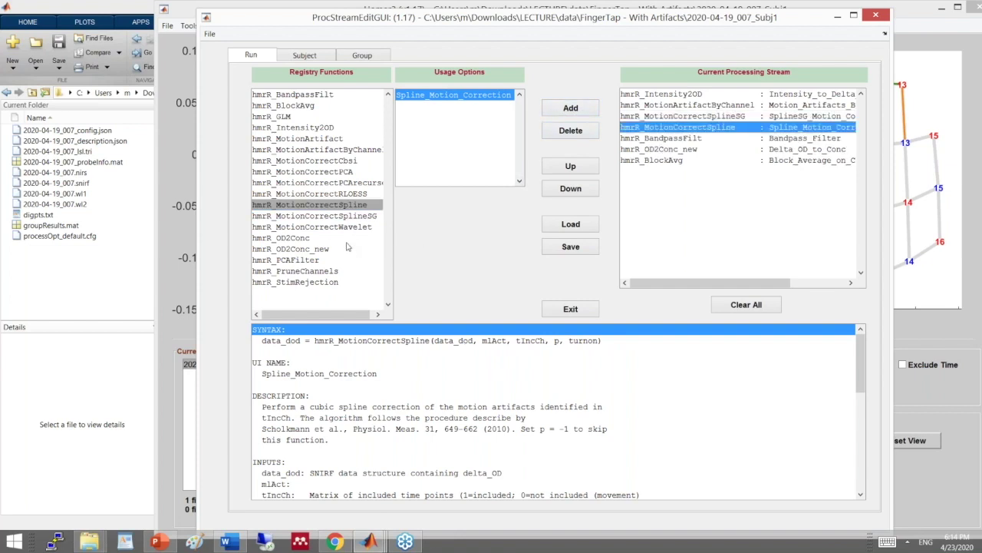
{"action": "left_click", "coordinate": [343, 182]}
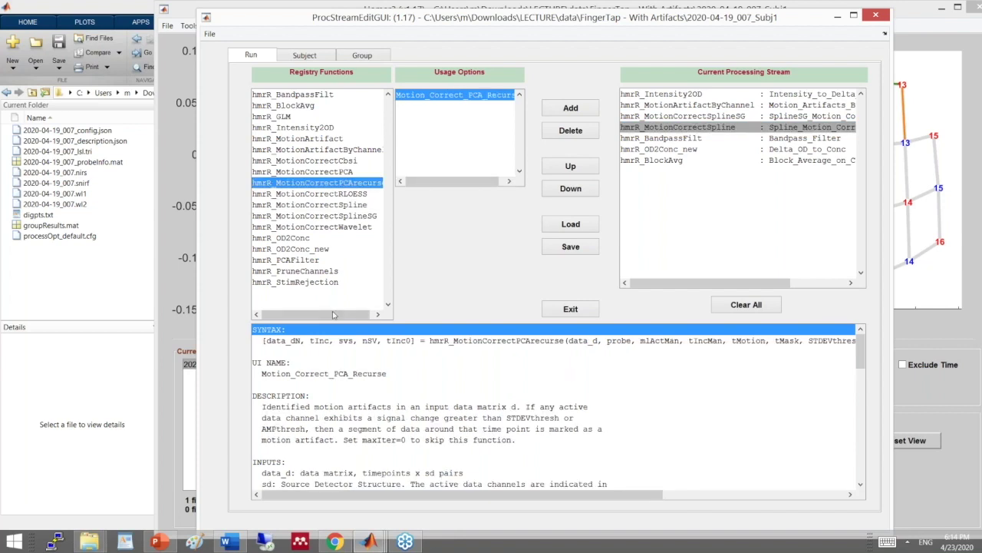
{"action": "left_click", "coordinate": [570, 110]}
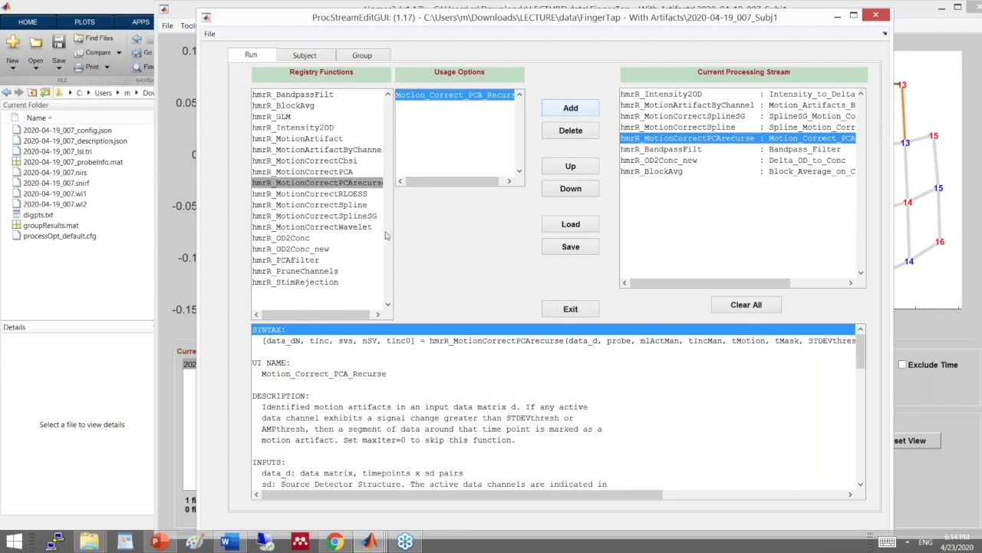
{"action": "left_click", "coordinate": [349, 228]}
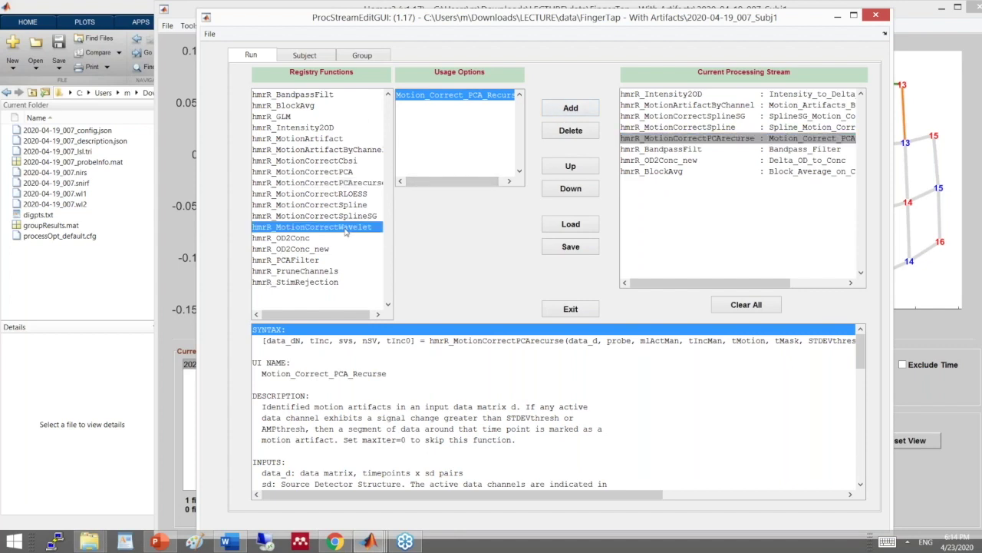
{"action": "left_click", "coordinate": [570, 109]}
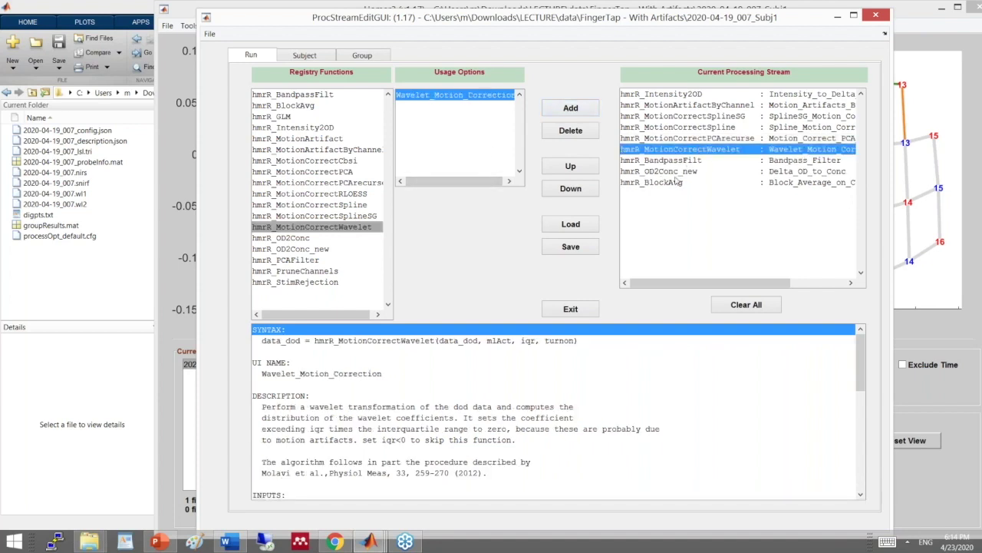
Step: Save the edits to the current processing stream and exit the stream editor
{"action": "left_click", "coordinate": [570, 246]}
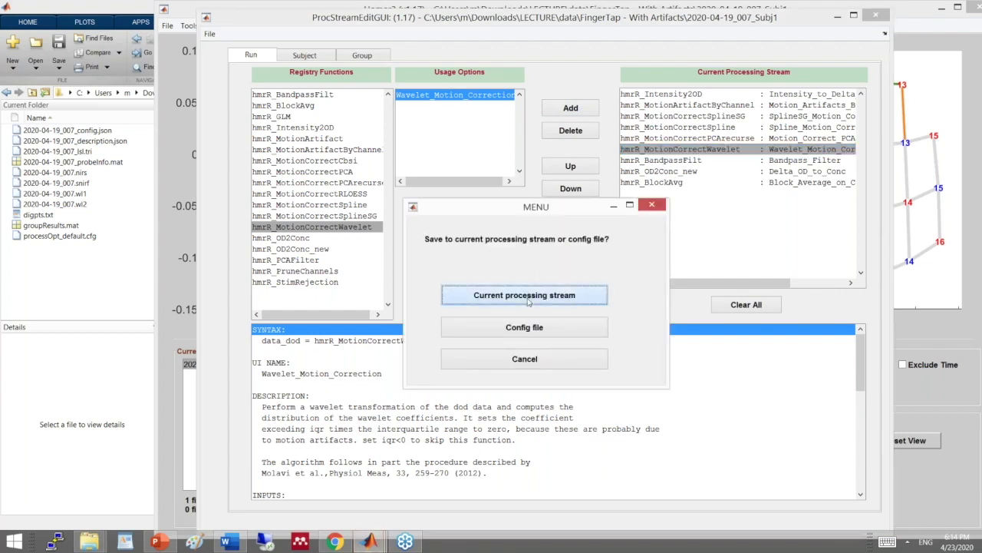
{"action": "left_click", "coordinate": [528, 297]}
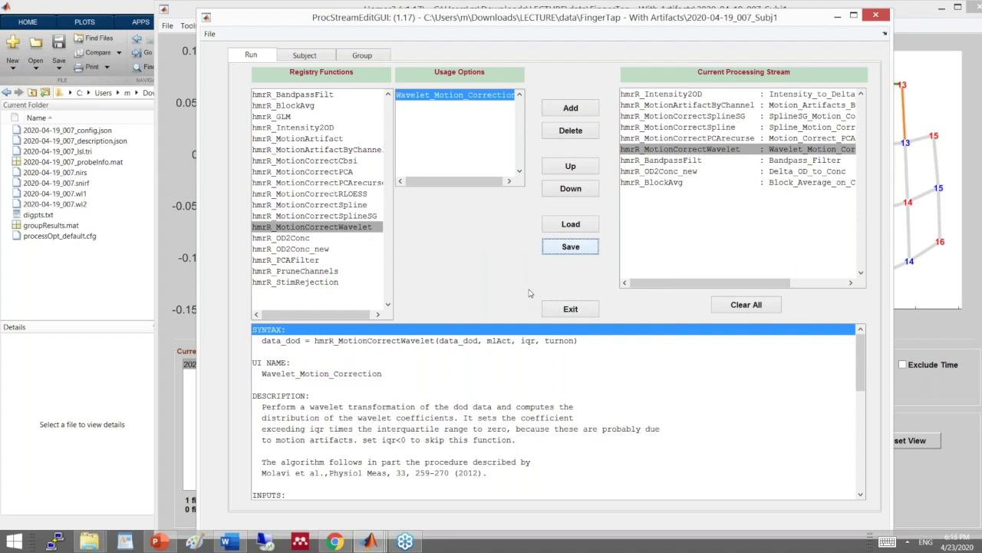
{"action": "left_click", "coordinate": [578, 309]}
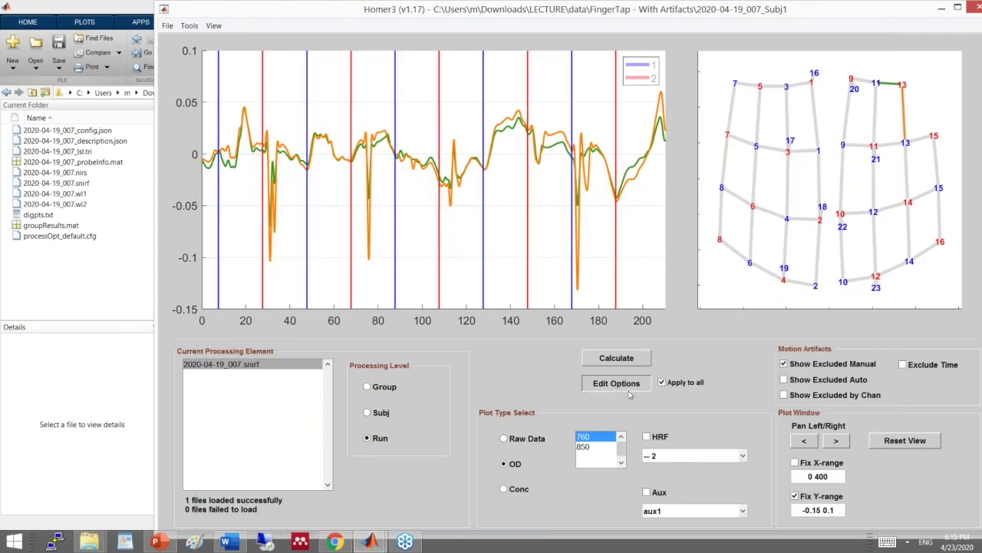
Step: In the processing options, set turnon to 0 for the SplineSG, Spline, PCArecurse and Wavelet motion correction functions
{"action": "left_click", "coordinate": [632, 380]}
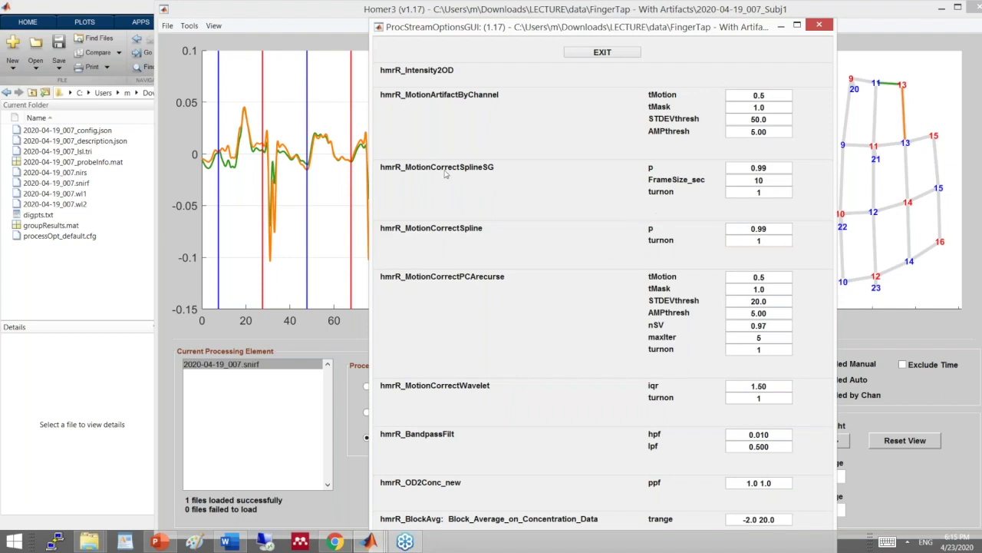
{"action": "mouse_move", "coordinate": [433, 174]}
{"action": "left_click_drag", "start_coordinate": [760, 192], "coordinate": [751, 195]}
{"action": "type", "text": "0"}
{"action": "left_click_drag", "start_coordinate": [762, 241], "coordinate": [755, 242]}
{"action": "type", "text": "0"}
{"action": "left_click_drag", "start_coordinate": [774, 346], "coordinate": [745, 346]}
{"action": "type", "text": "0"}
{"action": "left_click_drag", "start_coordinate": [770, 399], "coordinate": [750, 398]}
{"action": "type", "text": "0"}
Step: Set the hmrR_BlockAvg trange to -2.0 30.0, and hmrR_MotionArtifactByChannel's STDEVthresh to 20 and AMPthresh to 0.05
{"action": "left_click_drag", "start_coordinate": [760, 519], "coordinate": [765, 519]}
{"action": "type", "text": "3"}
{"action": "left_click", "coordinate": [763, 484]}
{"action": "left_click_drag", "start_coordinate": [751, 120], "coordinate": [788, 108]}
{"action": "type", "text": "20"}
{"action": "left_click_drag", "start_coordinate": [777, 132], "coordinate": [740, 137]}
{"action": "type", "text": "0.05"}
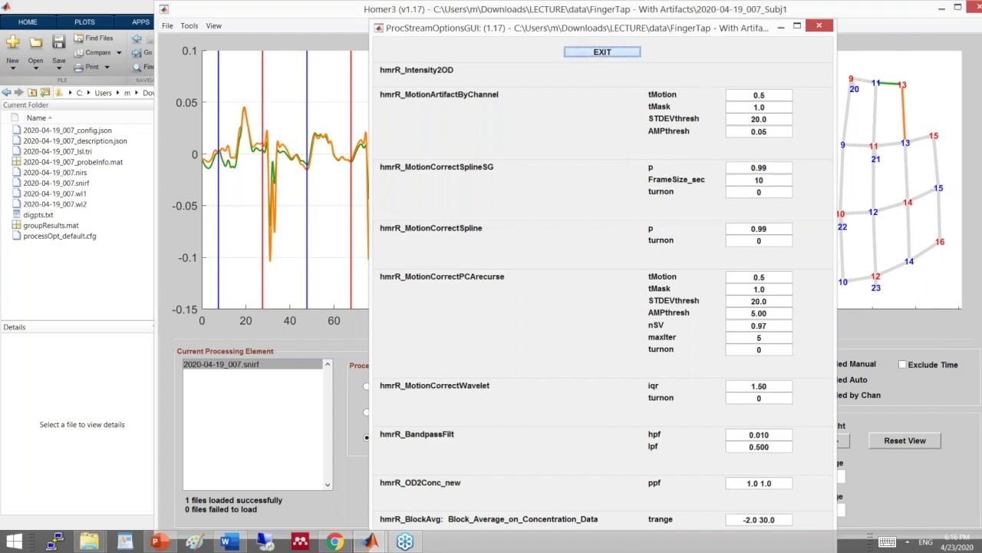
Step: Exit the processing options, recalculate the run and show the automatically excluded time segments on the plot
{"action": "left_click", "coordinate": [620, 53]}
{"action": "left_click", "coordinate": [607, 359]}
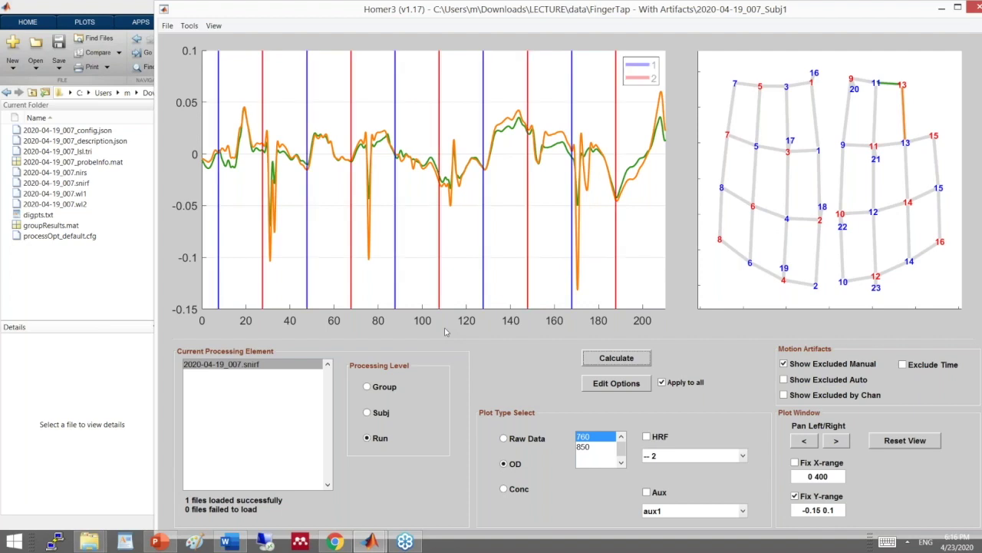
{"action": "left_click", "coordinate": [783, 381]}
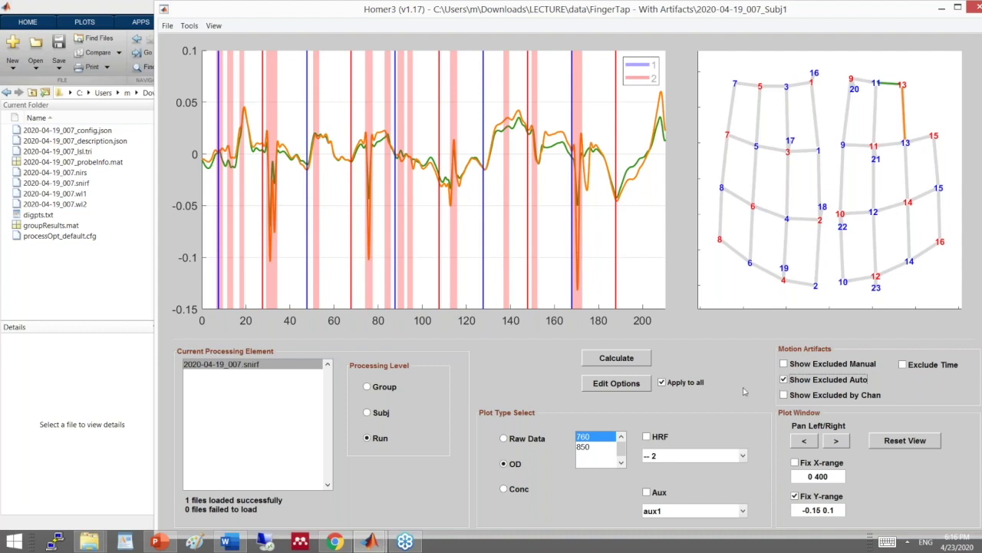
Step: Change hmrR_MotionArtifactByChannel's AMPthresh to 0.50 and recalculate the run
{"action": "left_click", "coordinate": [612, 384]}
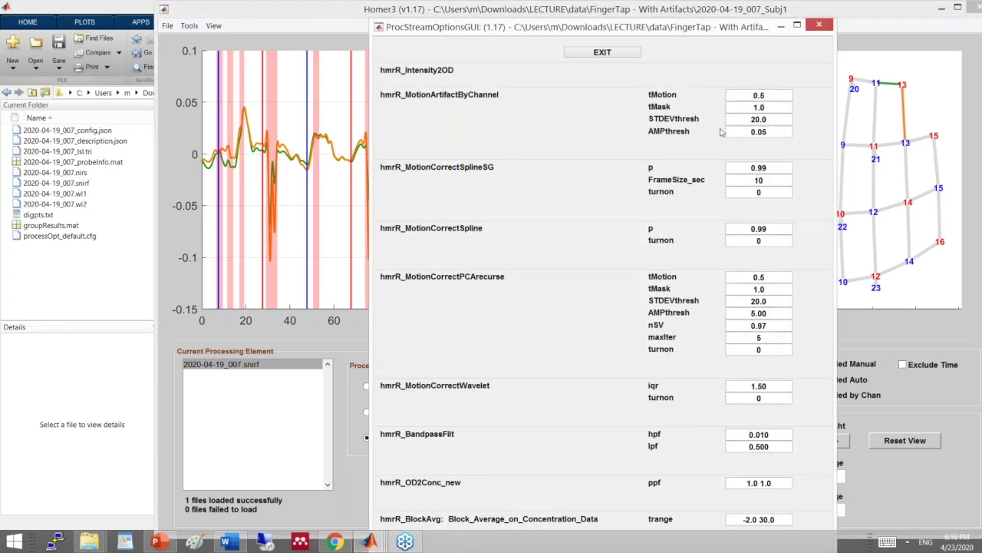
{"action": "left_click", "coordinate": [760, 131]}
{"action": "key", "text": "Delete"}
{"action": "double_click", "coordinate": [773, 131]}
{"action": "left_click", "coordinate": [333, 336]}
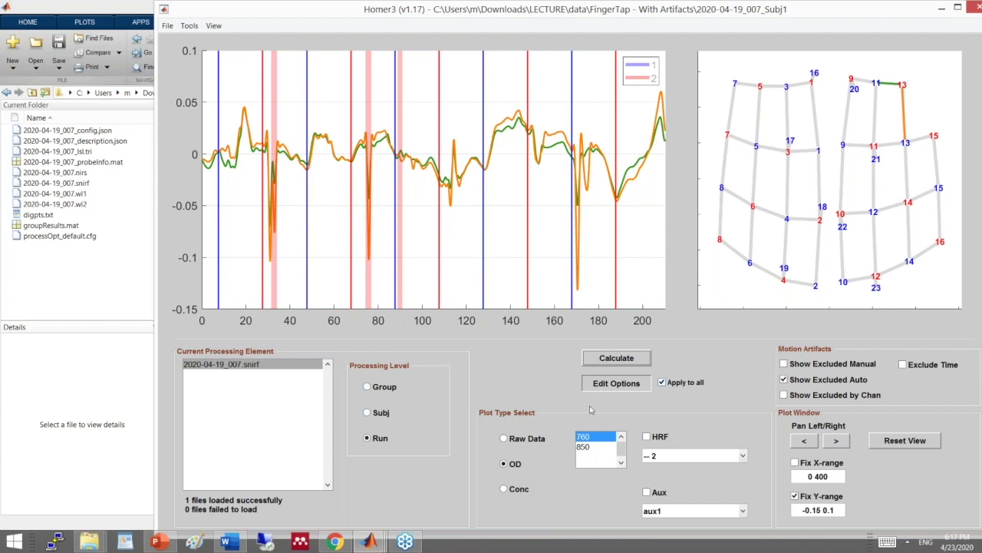
{"action": "left_click", "coordinate": [623, 388]}
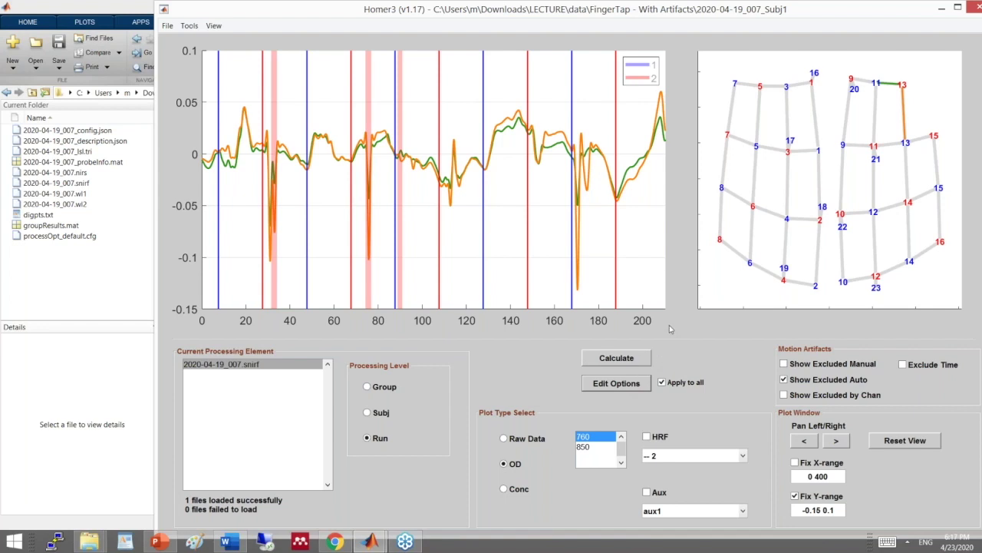
Step: Set hmrR_MotionArtifactByChannel's AMPthresh to 0.20 and recalculate the run
{"action": "left_click", "coordinate": [614, 383]}
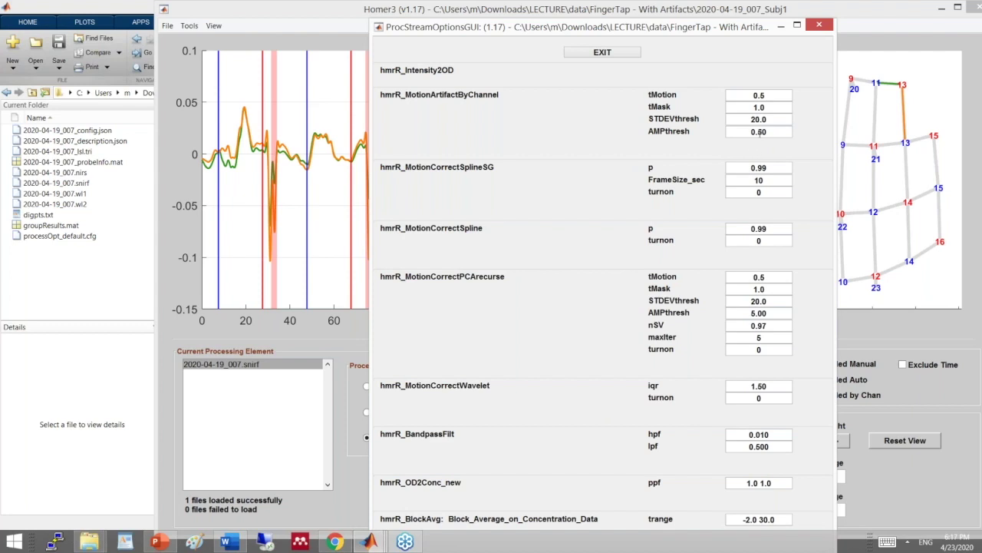
{"action": "left_click_drag", "start_coordinate": [757, 132], "coordinate": [762, 132]}
{"action": "type", "text": "2"}
{"action": "left_click", "coordinate": [354, 345]}
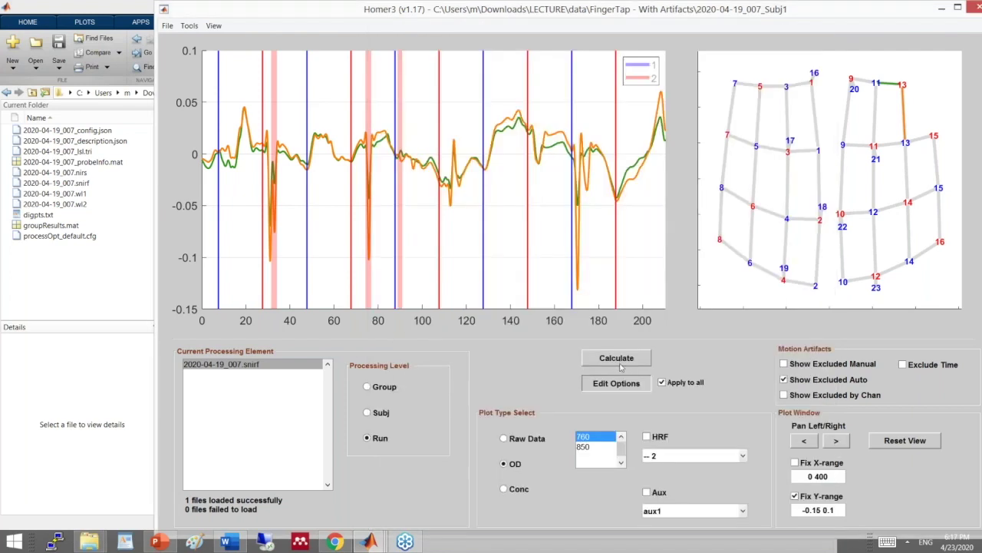
{"action": "left_click", "coordinate": [623, 359]}
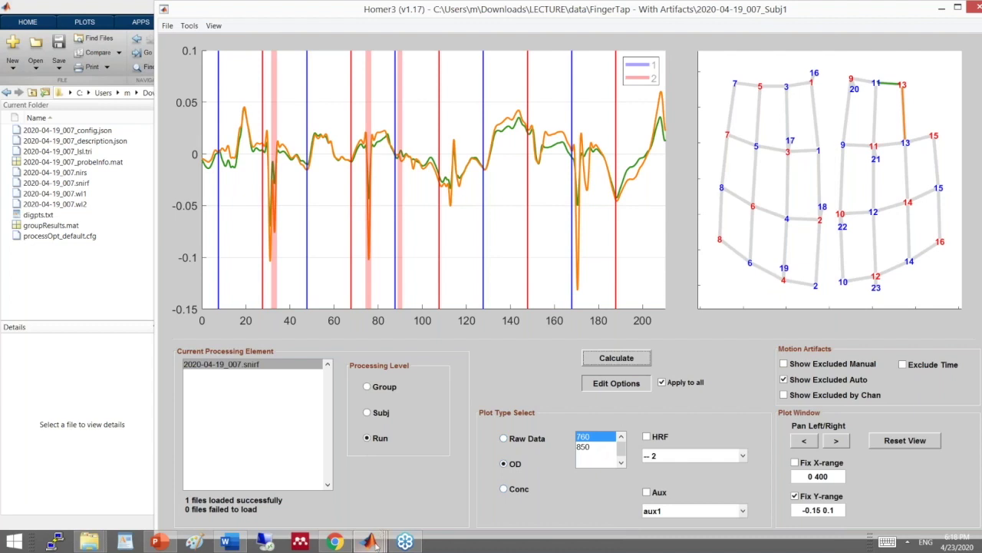
Step: Enable hmrR_MotionCorrectSplineSG by setting its turnon to 1, and recalculate the run
{"action": "mouse_move", "coordinate": [369, 541]}
{"action": "left_click", "coordinate": [491, 478]}
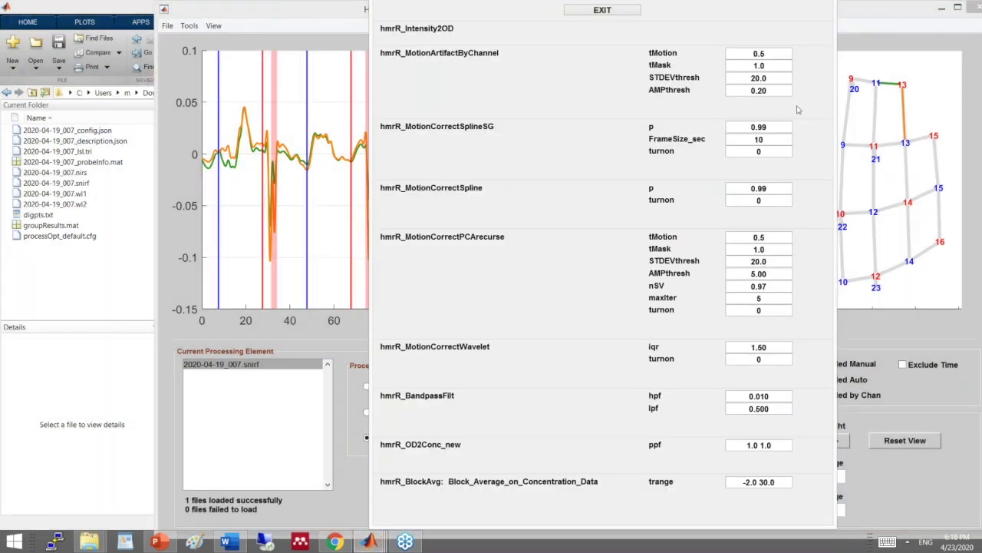
{"action": "double_click", "coordinate": [766, 152]}
{"action": "type", "text": "1"}
{"action": "left_click", "coordinate": [347, 345]}
{"action": "left_click", "coordinate": [633, 361]}
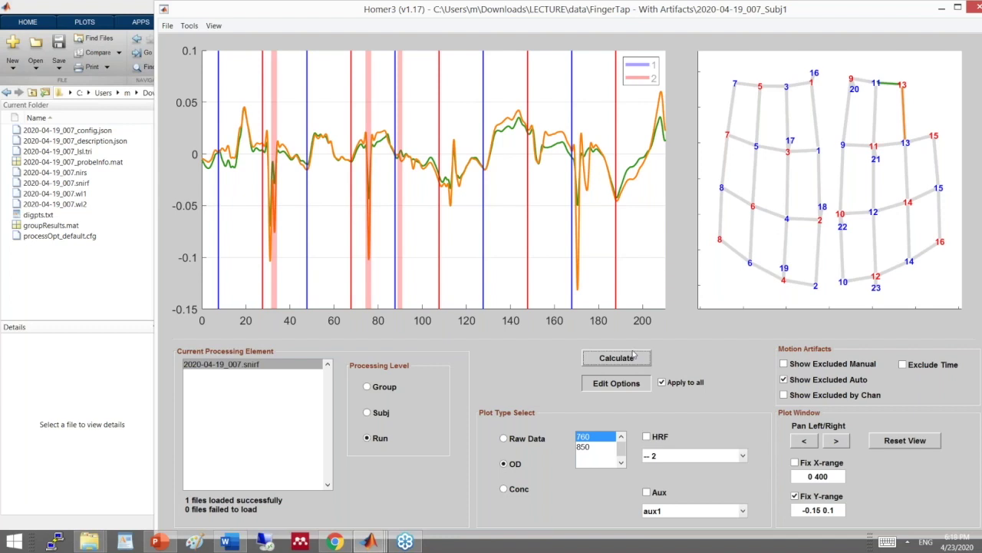
{"action": "left_click", "coordinate": [633, 355]}
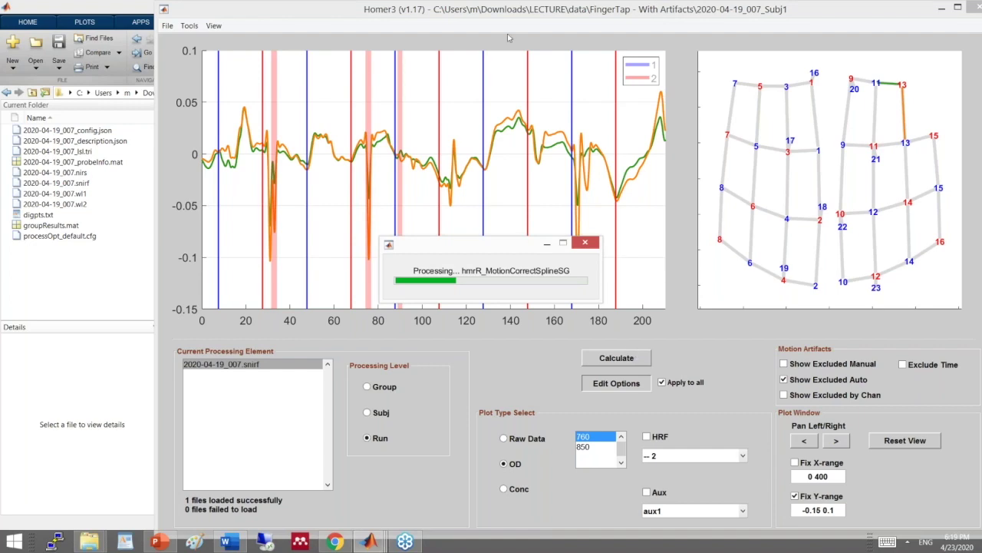
Step: Reposition the main Homer3 window and the processing options window on the desktop
{"action": "mouse_move", "coordinate": [606, 10]}
{"action": "left_mouse_down"}
{"action": "mouse_move", "coordinate": [875, 10]}
{"action": "mouse_move", "coordinate": [624, 11]}
{"action": "left_mouse_up"}
{"action": "left_click_drag", "start_coordinate": [530, 8], "coordinate": [564, 24]}
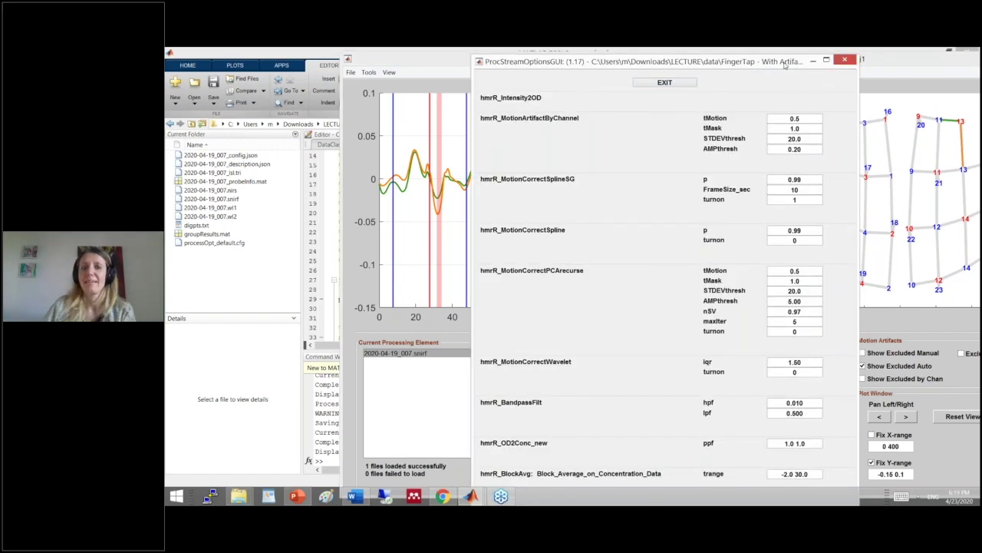
{"action": "left_click_drag", "start_coordinate": [784, 65], "coordinate": [714, 88]}
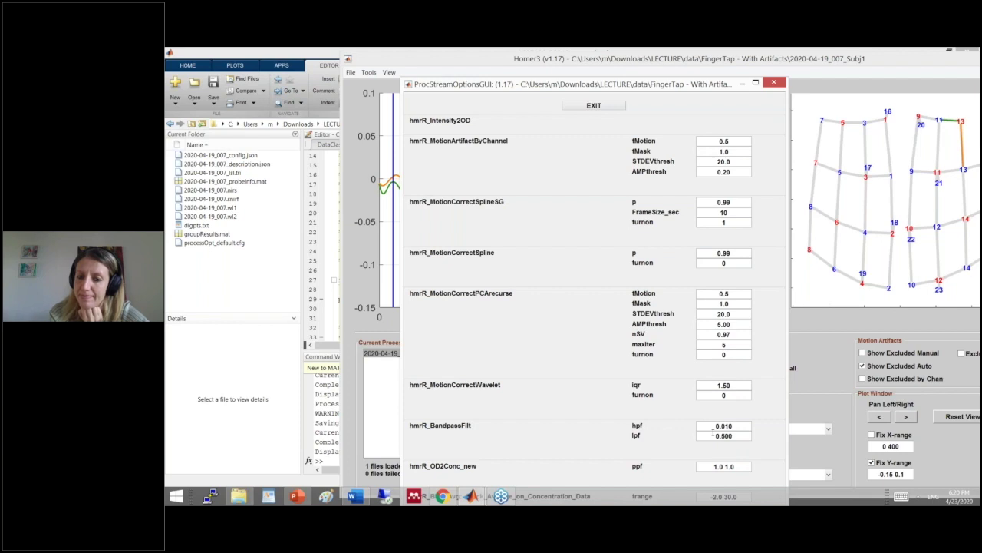
Step: Examine the ppf values of hmrR_OD2Conc_new in the processing options
{"action": "left_click_drag", "start_coordinate": [713, 466], "coordinate": [742, 465]}
{"action": "left_click", "coordinate": [724, 465]}
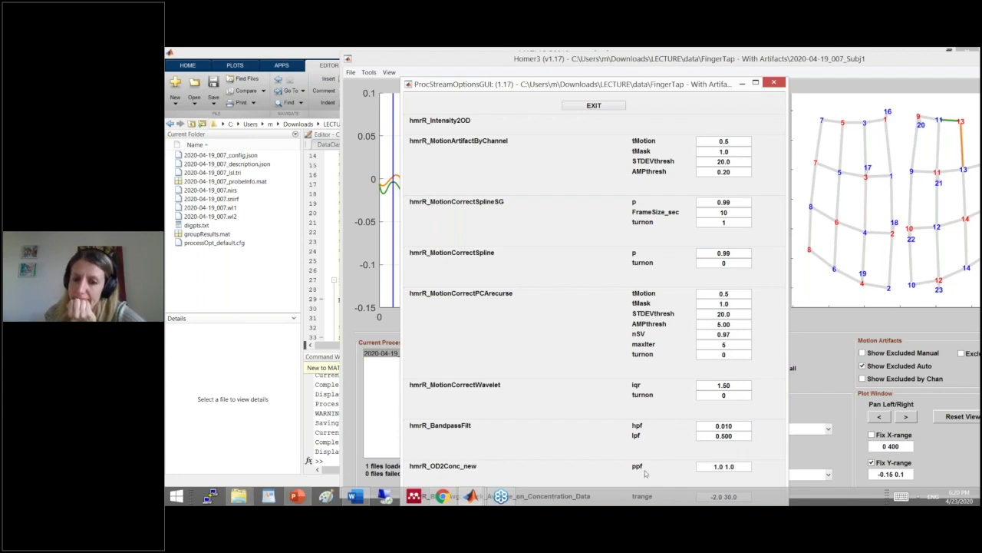
{"action": "double_click", "coordinate": [716, 467]}
{"action": "left_click_drag", "start_coordinate": [714, 466], "coordinate": [719, 466]}
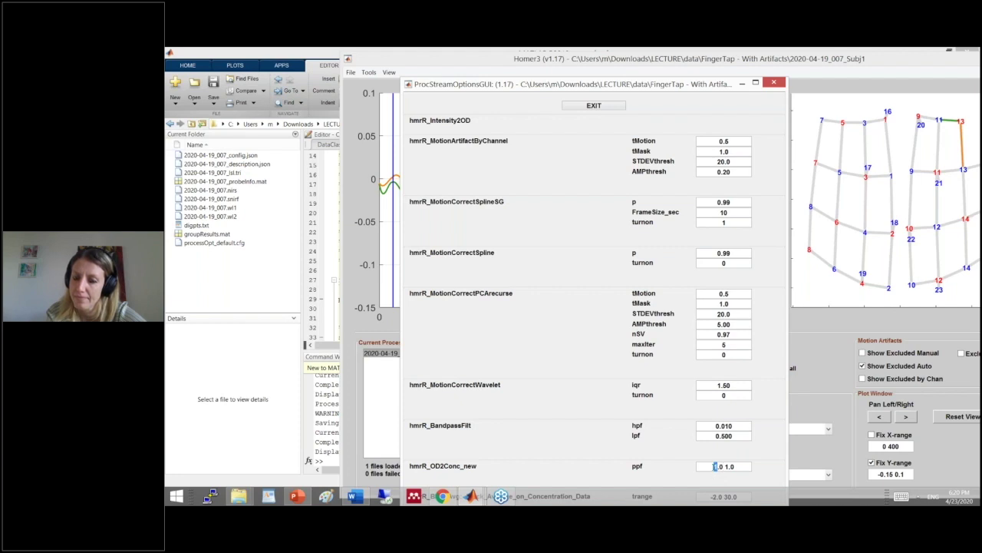
{"action": "left_click", "coordinate": [717, 466]}
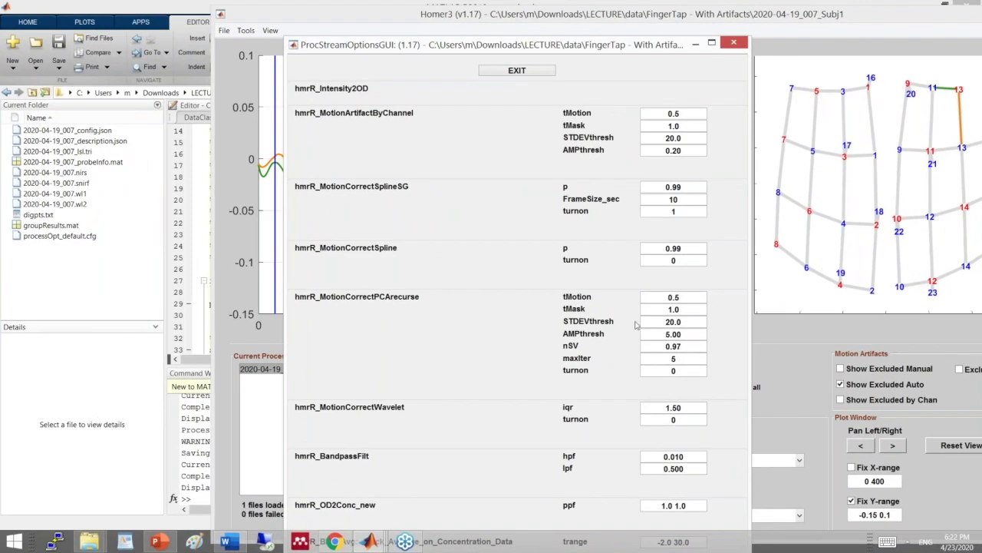
Step: Set hmrR_MotionCorrectSplineSG's turnon to 0 and hmrR_MotionCorrectSpline's turnon to 1, and return to the main window
{"action": "double_click", "coordinate": [675, 211]}
{"action": "type", "text": "0"}
{"action": "double_click", "coordinate": [676, 261]}
{"action": "type", "text": "1"}
{"action": "left_click", "coordinate": [779, 335]}
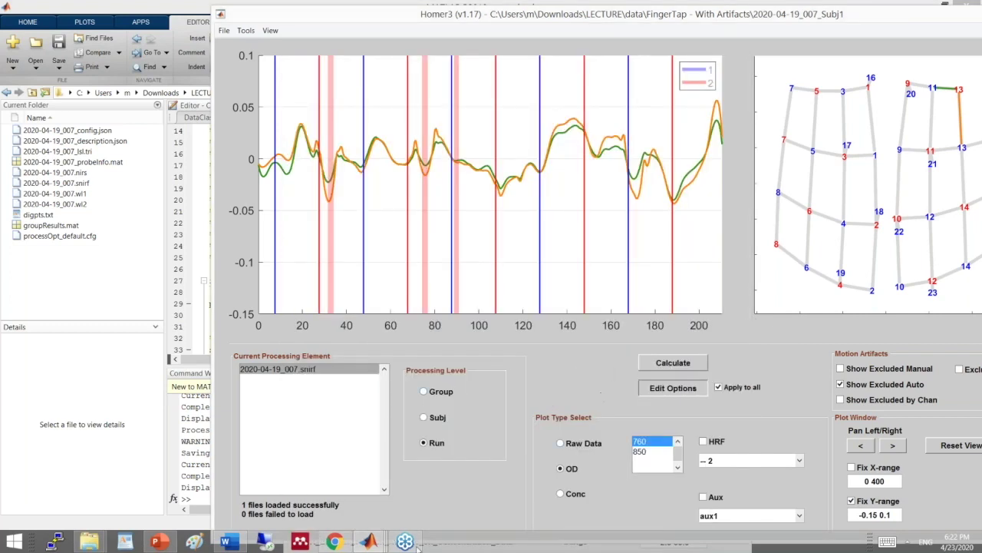
Step: Set hmrR_MotionCorrectSpline's turnon to 0 and recalculate the run without motion correction
{"action": "left_click", "coordinate": [372, 546]}
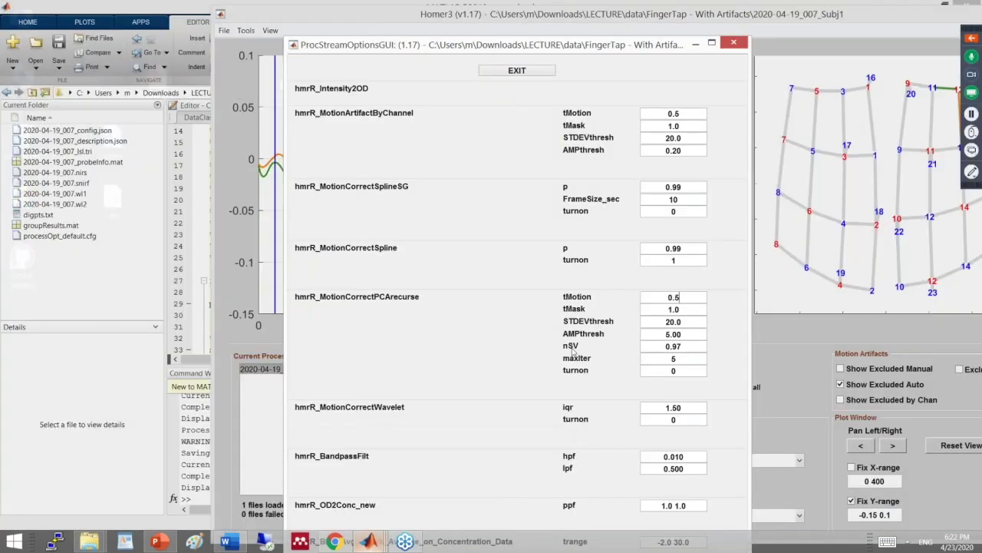
{"action": "left_click", "coordinate": [500, 483]}
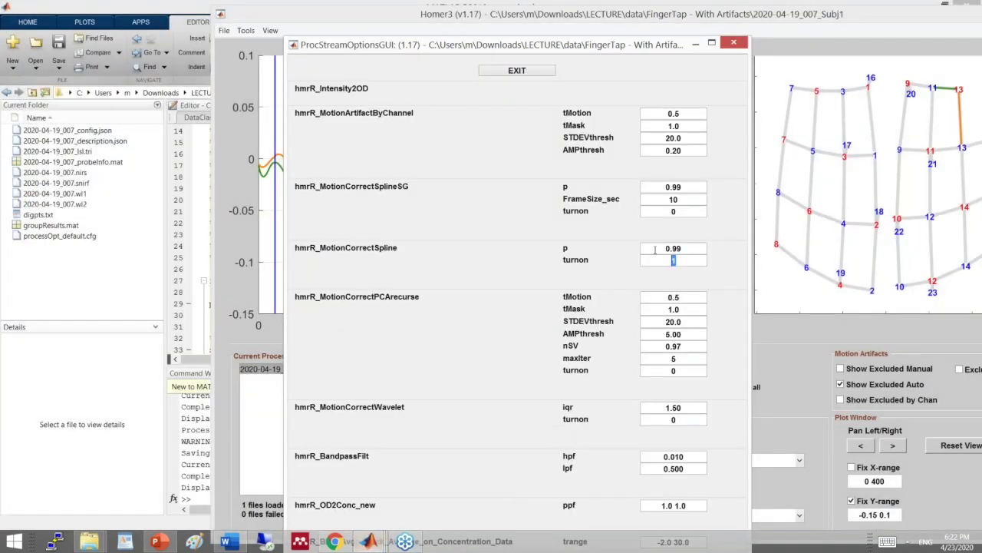
{"action": "type", "text": "0"}
{"action": "left_click", "coordinate": [766, 348]}
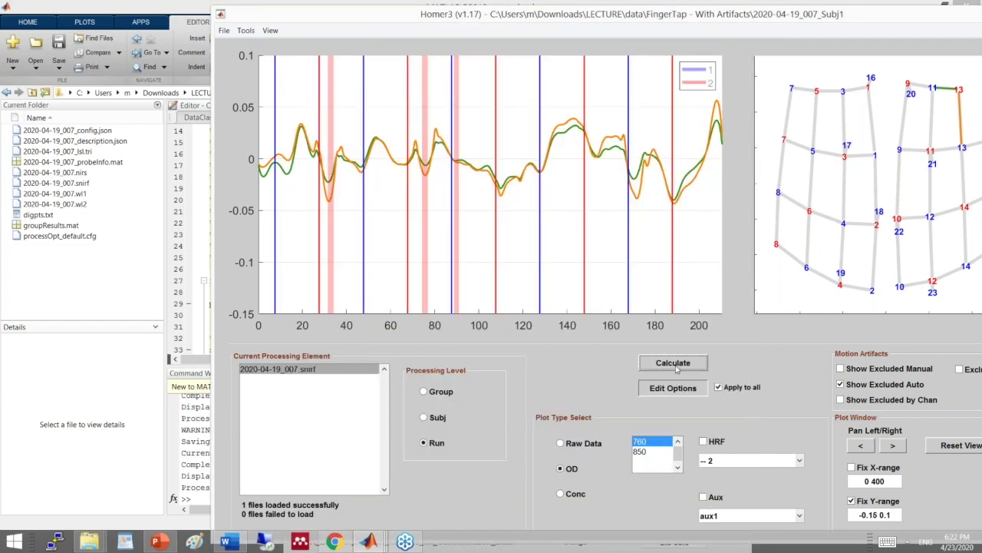
{"action": "left_click", "coordinate": [676, 363]}
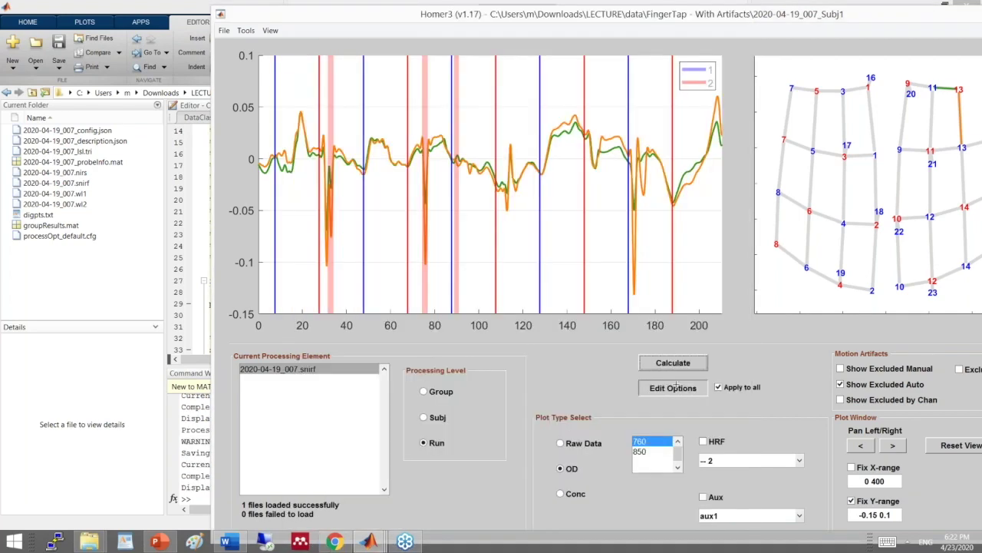
Step: Set hmrR_MotionCorrectSpline's turnon to 1 in the processing options and recalculate the run
{"action": "left_click", "coordinate": [677, 386]}
{"action": "mouse_move", "coordinate": [369, 542]}
{"action": "left_click", "coordinate": [492, 495]}
{"action": "double_click", "coordinate": [671, 201]}
{"action": "type", "text": "1"}
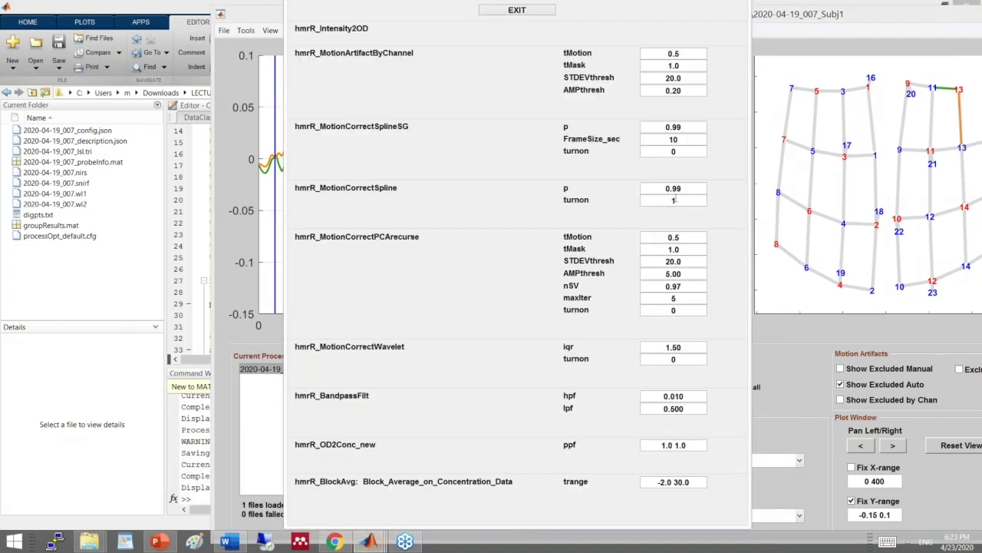
{"action": "left_click", "coordinate": [640, 363]}
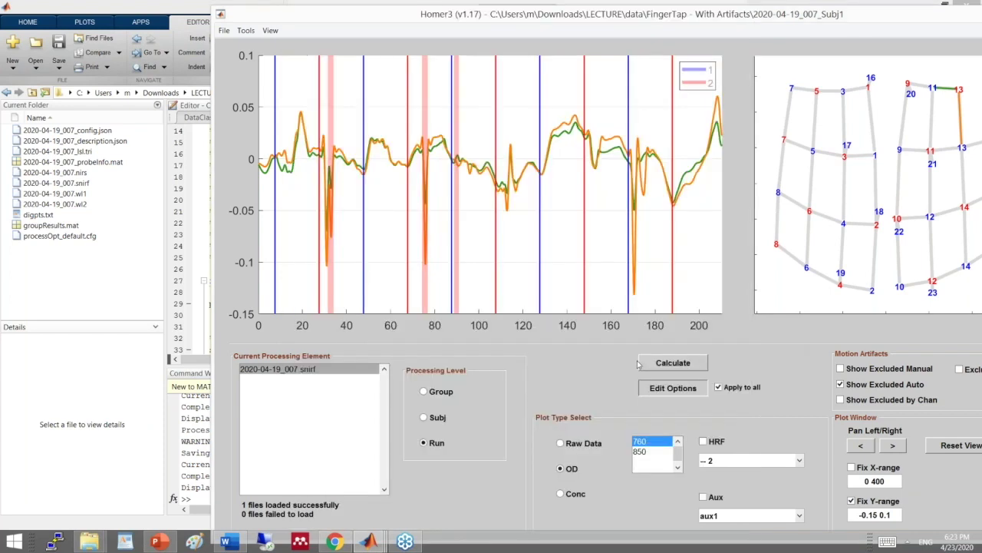
{"action": "left_click", "coordinate": [674, 361]}
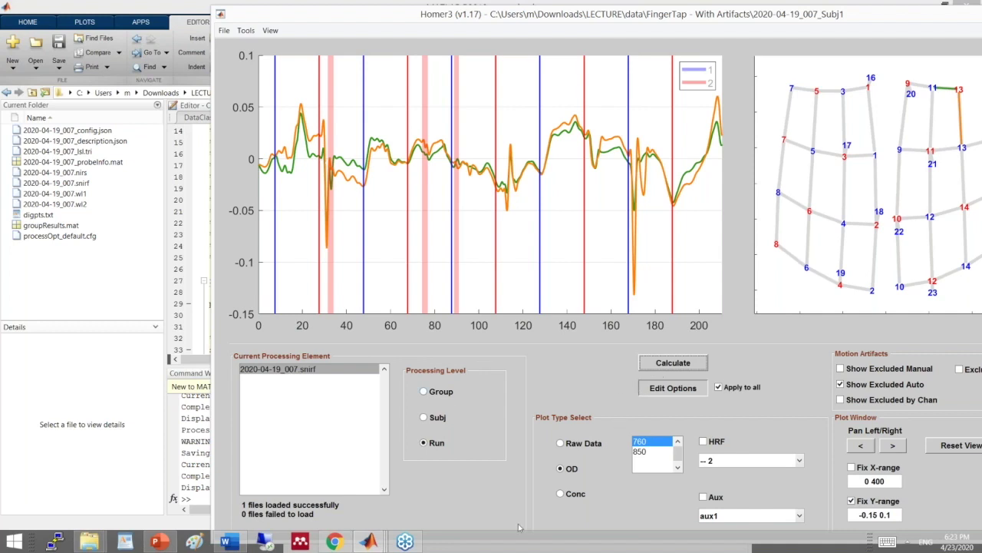
Step: Set hmrR_MotionCorrectSpline's turnon to 0 and hmrR_MotionCorrectPCArecurse's turnon to 1 in the processing options, and recalculate the run
{"action": "mouse_move", "coordinate": [368, 541]}
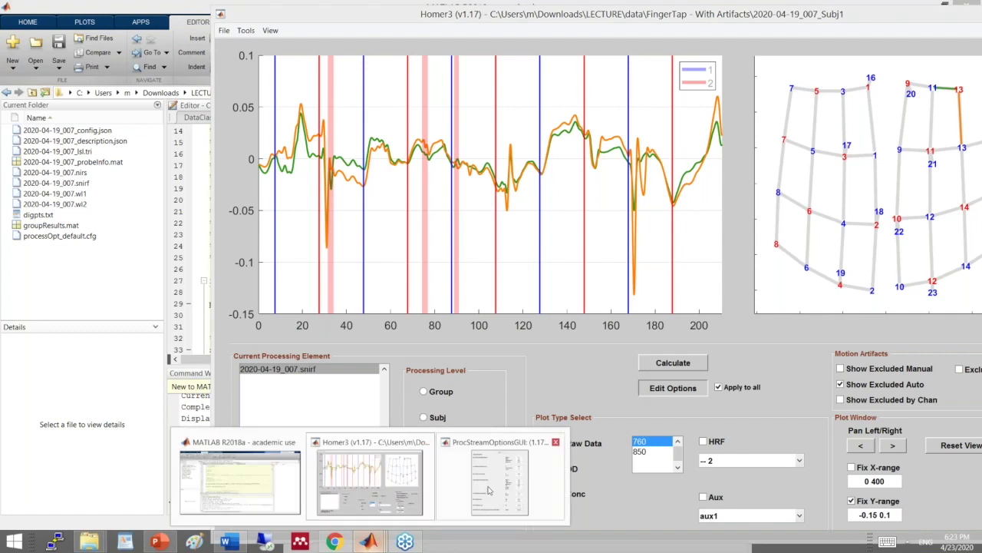
{"action": "left_click", "coordinate": [505, 516]}
{"action": "left_click_drag", "start_coordinate": [676, 233], "coordinate": [660, 231]}
{"action": "type", "text": "0"}
{"action": "left_click_drag", "start_coordinate": [678, 343], "coordinate": [658, 344]}
{"action": "type", "text": "1"}
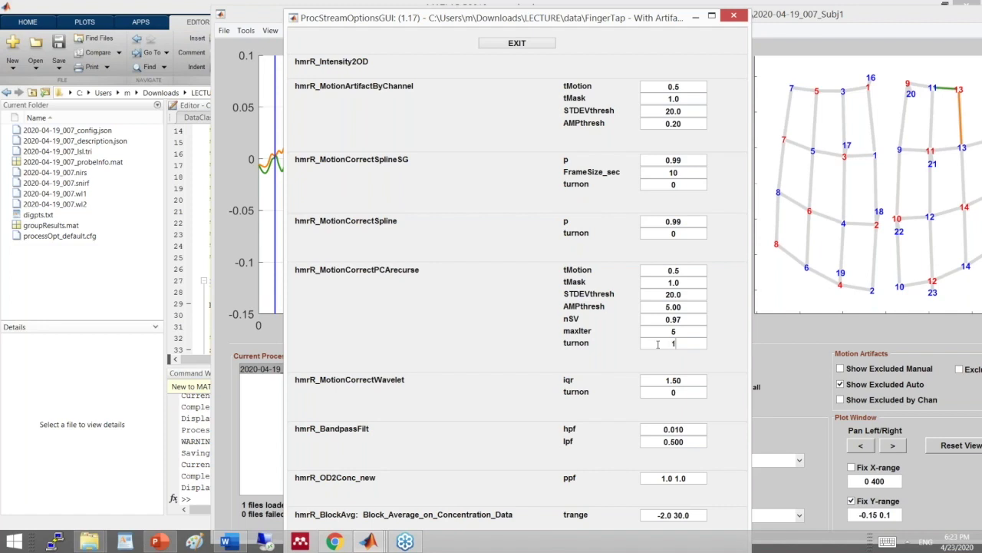
{"action": "left_click", "coordinate": [696, 382]}
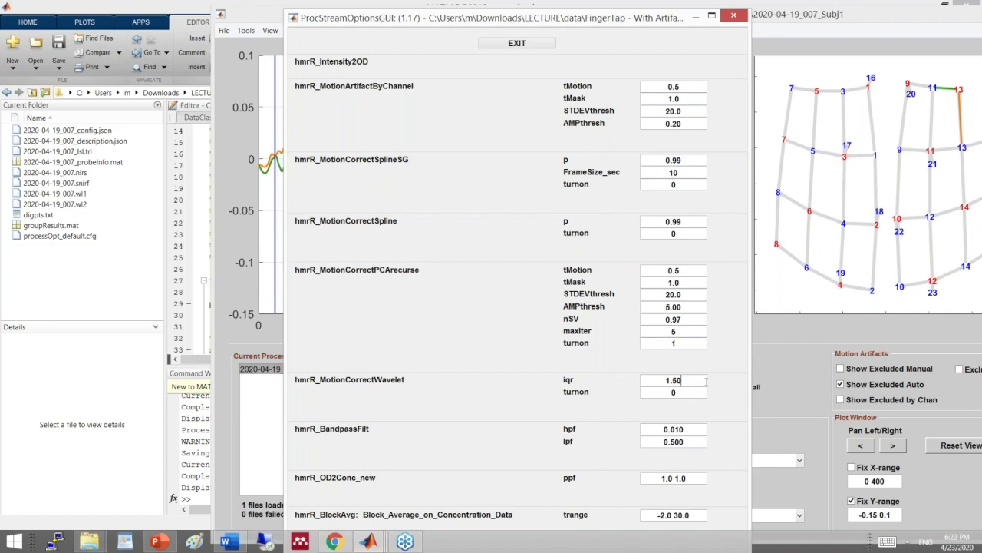
{"action": "left_click", "coordinate": [774, 346]}
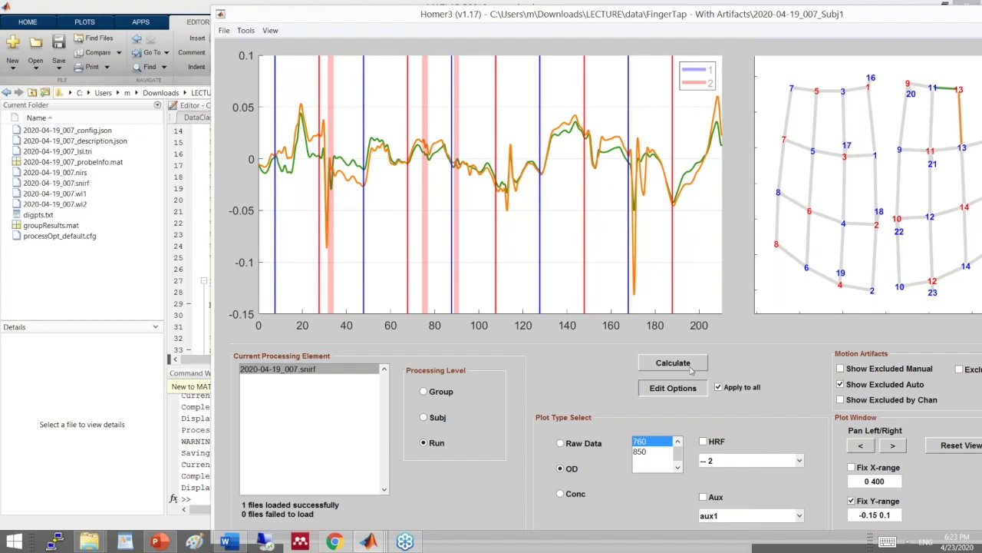
{"action": "left_click", "coordinate": [690, 370]}
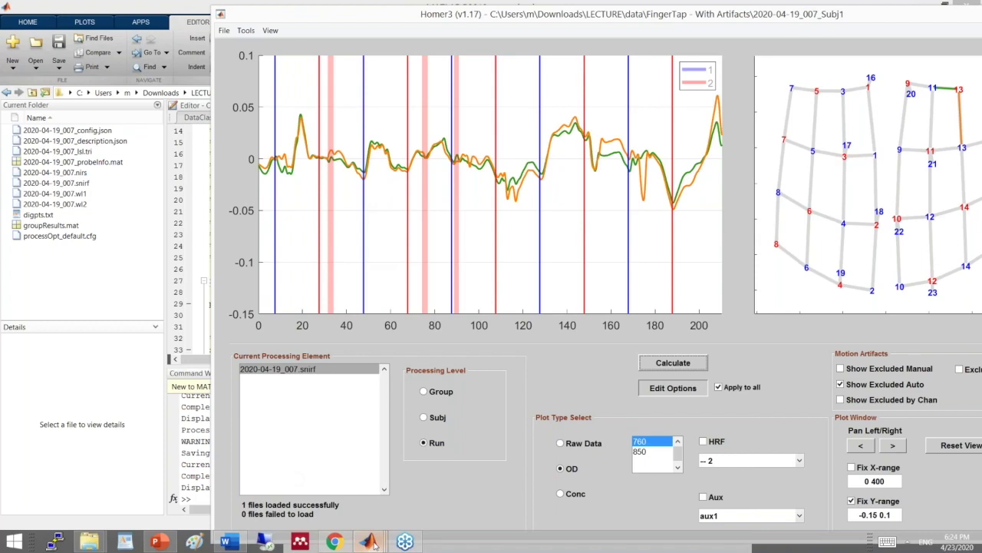
Step: Set hmrR_MotionCorrectPCArecurse's turnon to 0 and hmrR_MotionCorrectWavelet's turnon to 1 in the processing options, and recalculate the run
{"action": "mouse_move", "coordinate": [369, 542]}
{"action": "left_click", "coordinate": [499, 461]}
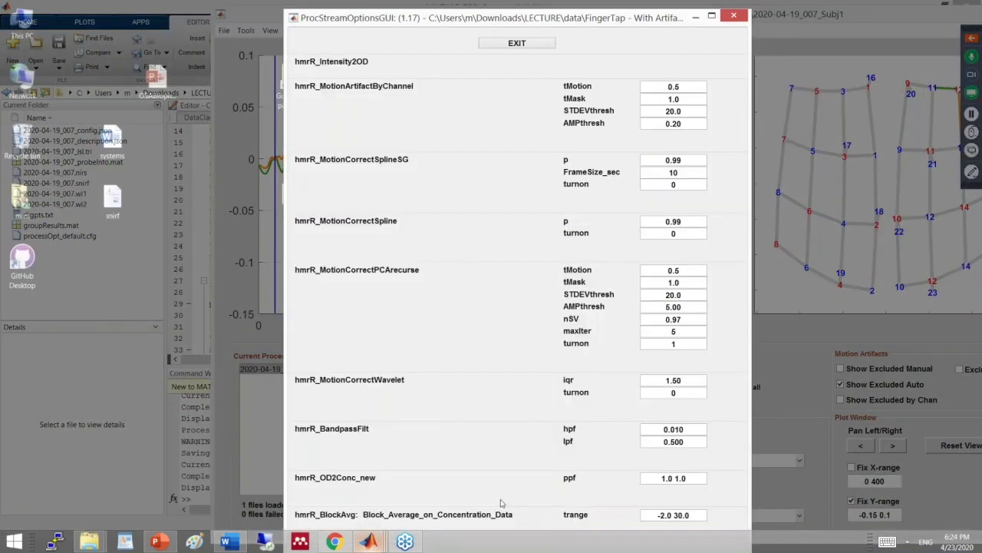
{"action": "double_click", "coordinate": [668, 342]}
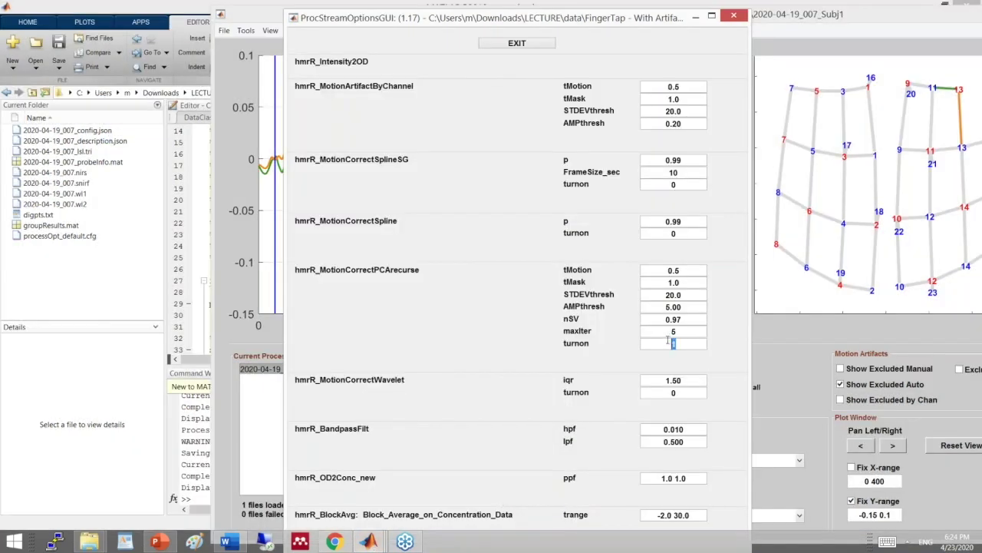
{"action": "type", "text": "0"}
{"action": "mouse_move", "coordinate": [358, 484]}
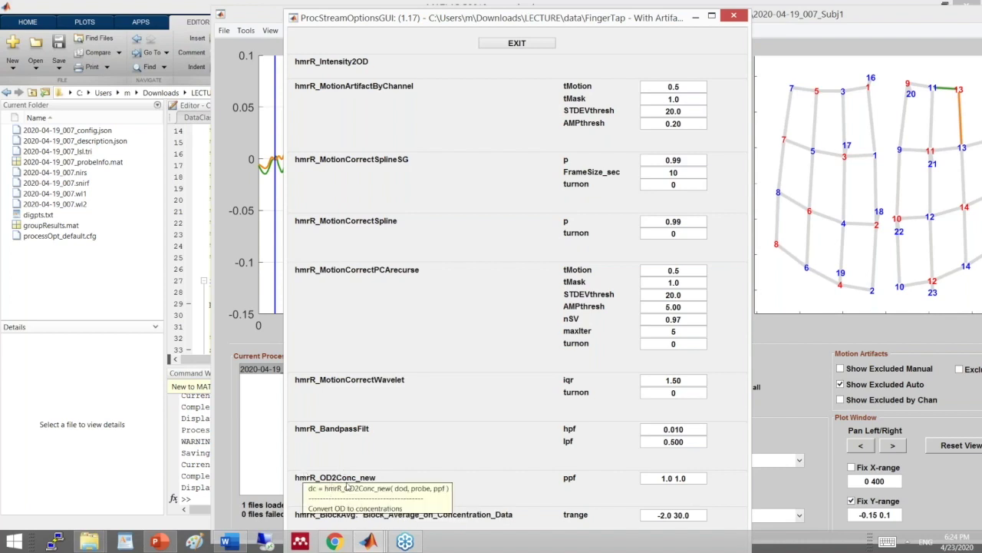
{"action": "mouse_move", "coordinate": [341, 434]}
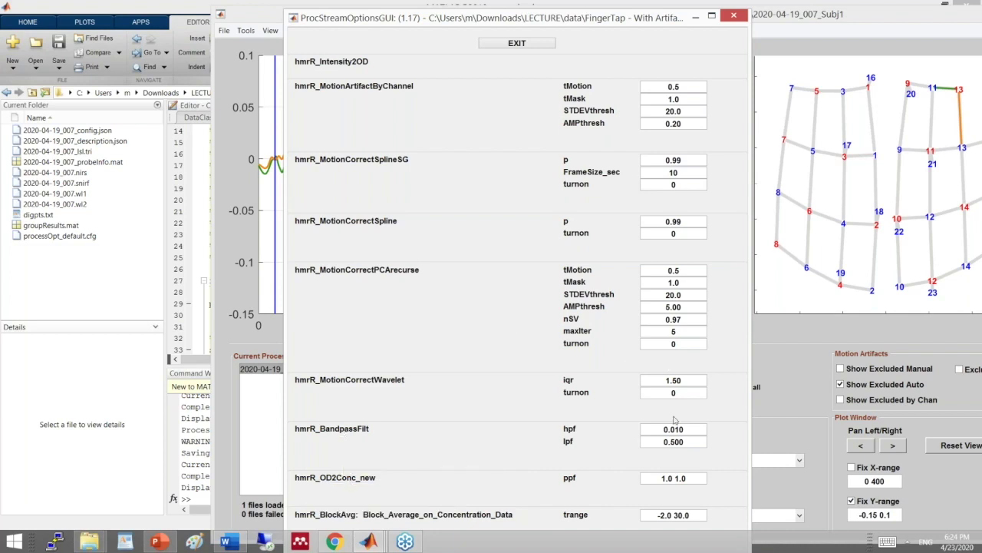
{"action": "left_click_drag", "start_coordinate": [687, 391], "coordinate": [660, 387]}
{"action": "type", "text": "1"}
{"action": "left_click", "coordinate": [789, 342]}
{"action": "left_click", "coordinate": [673, 365]}
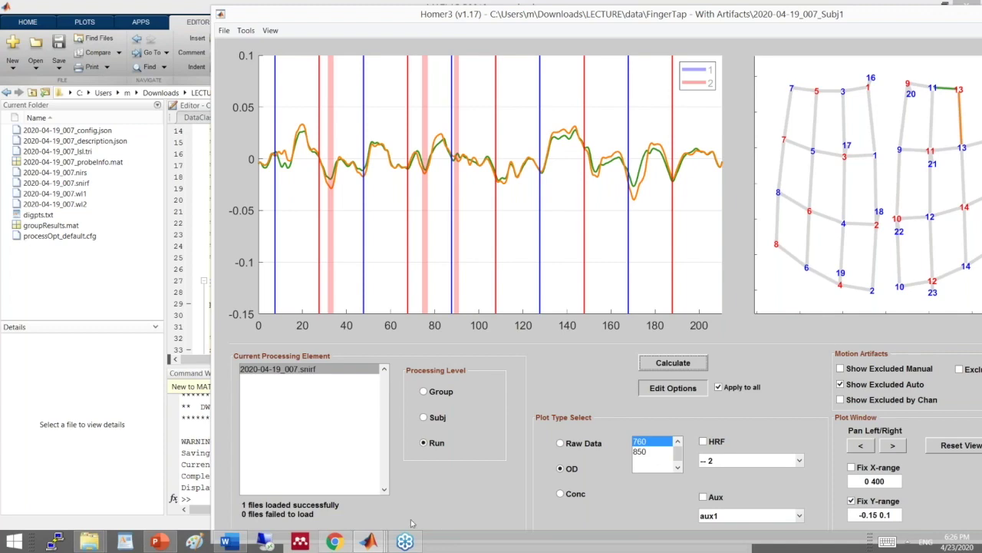
Step: Set hmrR_MotionCorrectWavelet's turnon to 0 in the processing options and recalculate the run without motion correction
{"action": "mouse_move", "coordinate": [368, 541]}
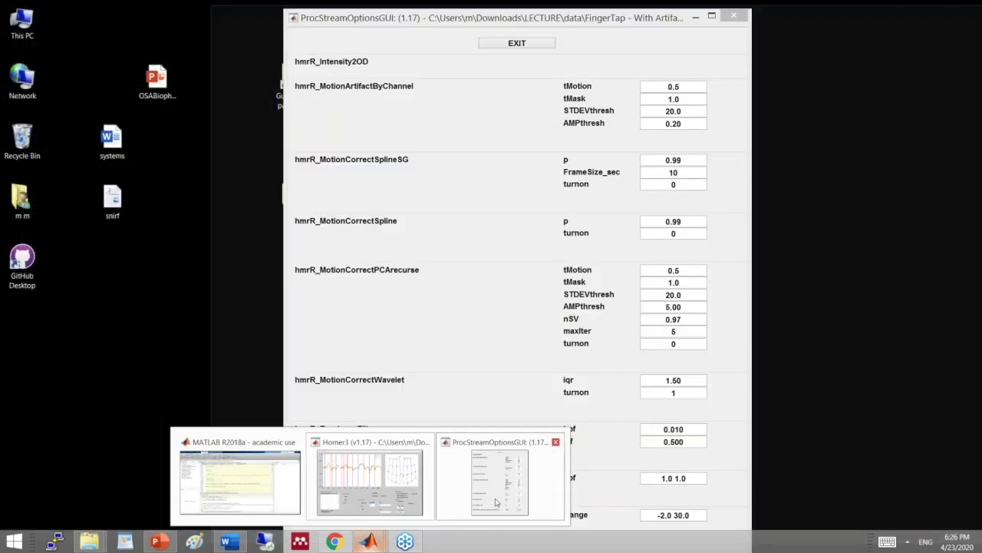
{"action": "left_click", "coordinate": [495, 503]}
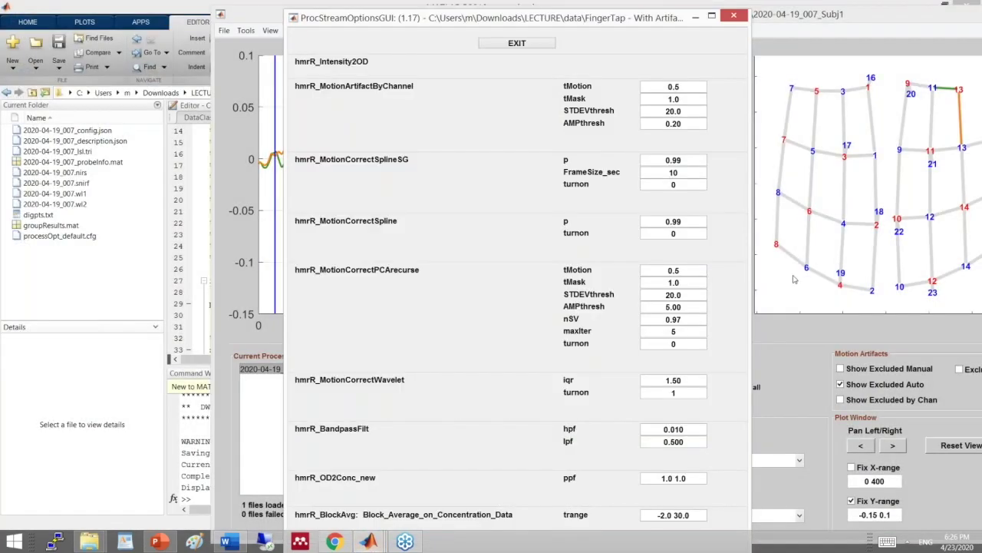
{"action": "left_click_drag", "start_coordinate": [598, 21], "coordinate": [796, 14]}
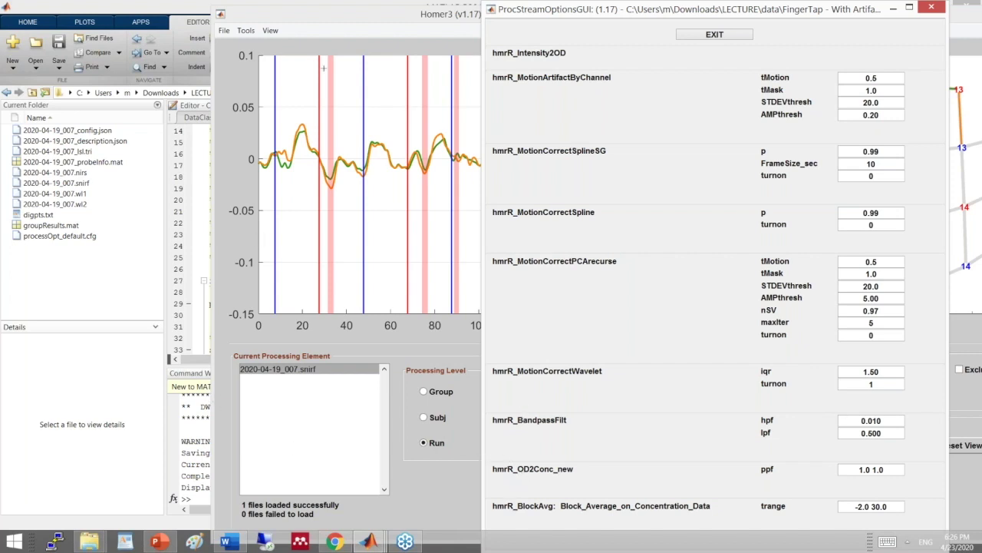
{"action": "left_click_drag", "start_coordinate": [883, 383], "coordinate": [849, 385]}
{"action": "type", "text": "0"}
{"action": "left_click", "coordinate": [461, 353]}
{"action": "left_click", "coordinate": [686, 369]}
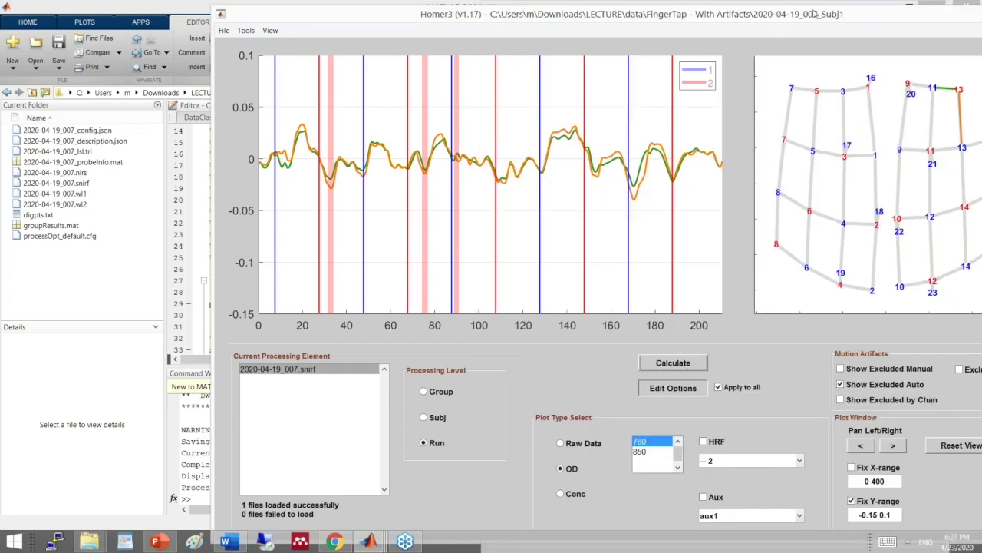
Step: Plot the HRF of the HbO concentration for condition 2 without a fixed Y-range
{"action": "left_click_drag", "start_coordinate": [812, 17], "coordinate": [729, 14]}
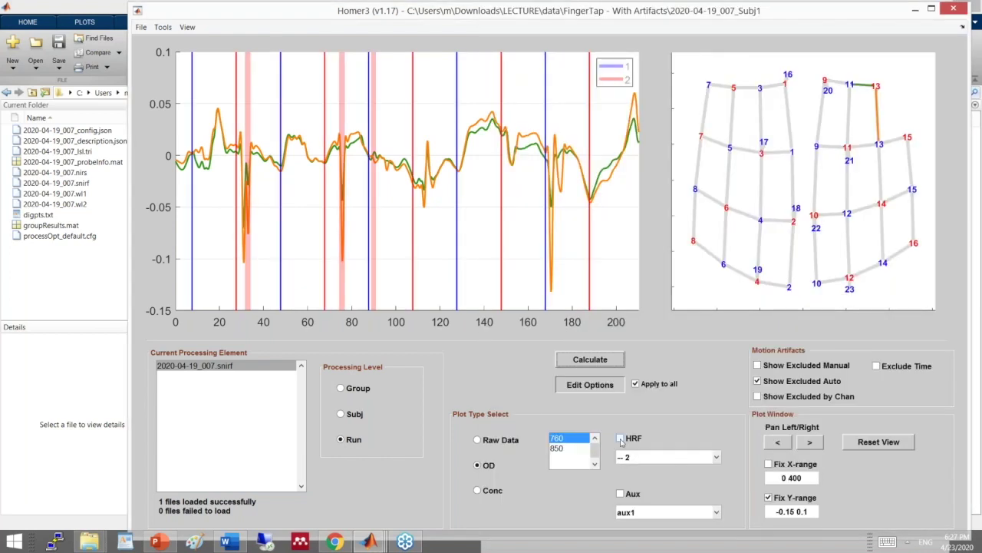
{"action": "left_click", "coordinate": [620, 438]}
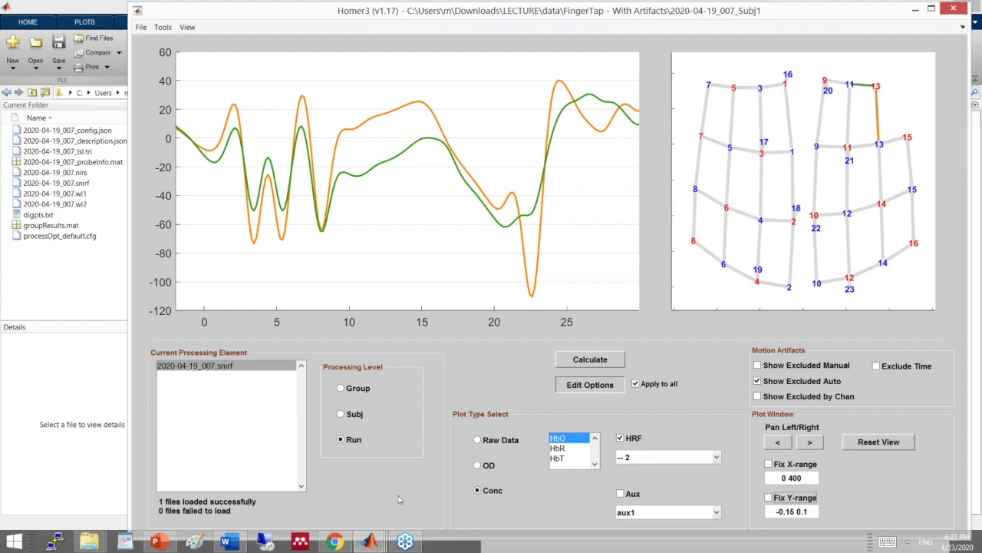
Step: Turn on recursive PCA motion correction by setting hmrR_MotionCorrectPCArecurse's turnon to 1, and recalculate the HRF
{"action": "mouse_move", "coordinate": [370, 541]}
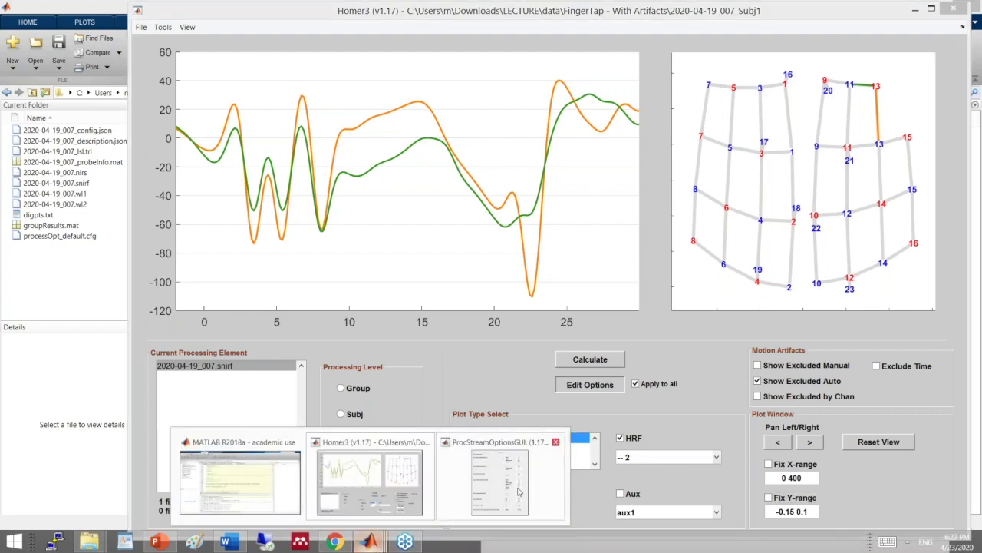
{"action": "mouse_move", "coordinate": [519, 491]}
{"action": "left_click", "coordinate": [518, 492]}
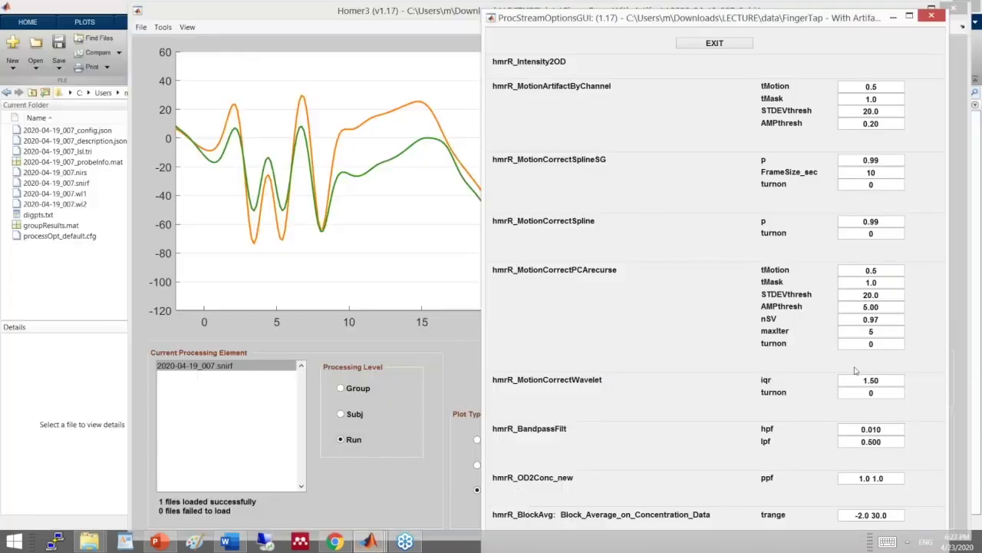
{"action": "double_click", "coordinate": [879, 342]}
{"action": "type", "text": "1"}
{"action": "left_click", "coordinate": [436, 359]}
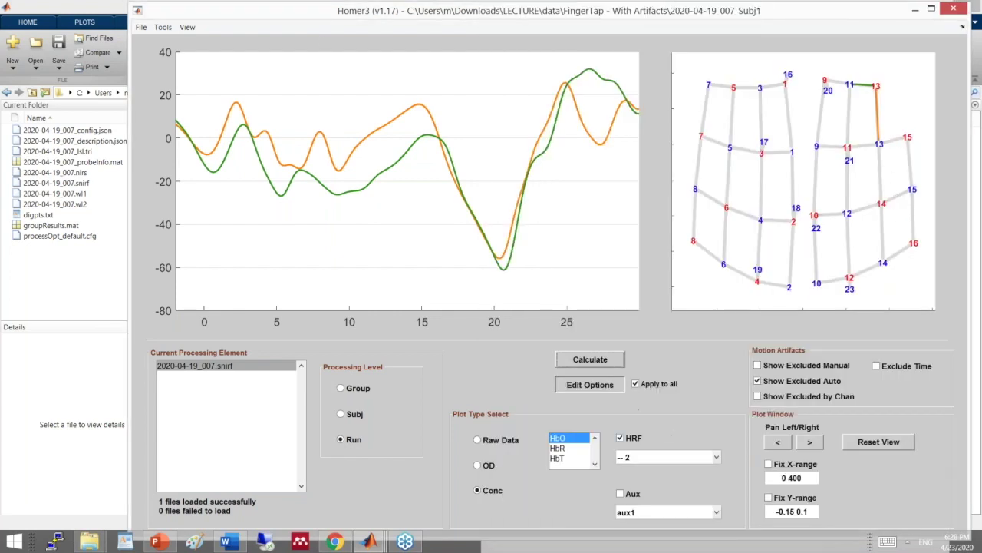
Step: Inspect the PCA-corrected HRFs of all channels in a maximized probe plot scaled to 3 3, and close the plot
{"action": "left_click", "coordinate": [162, 29]}
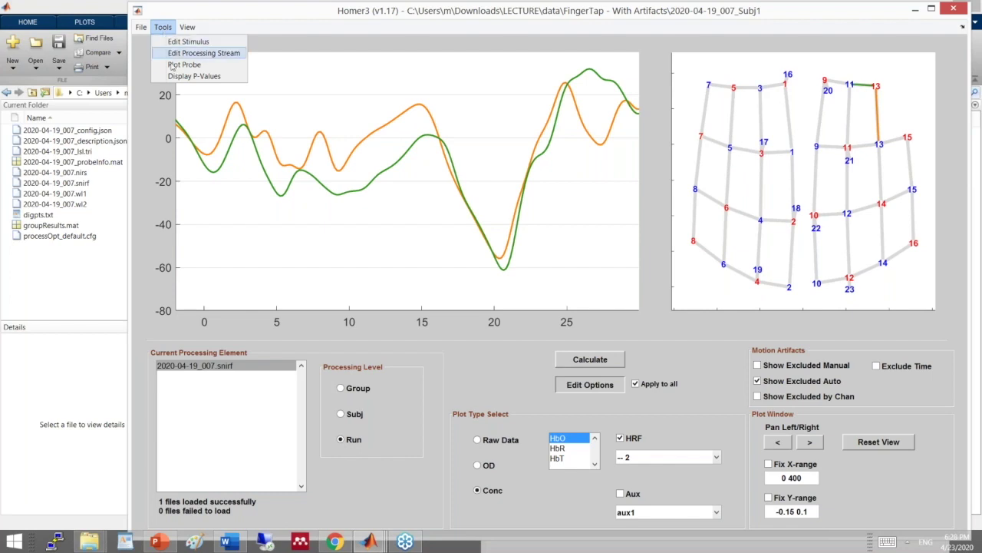
{"action": "left_click", "coordinate": [184, 64]}
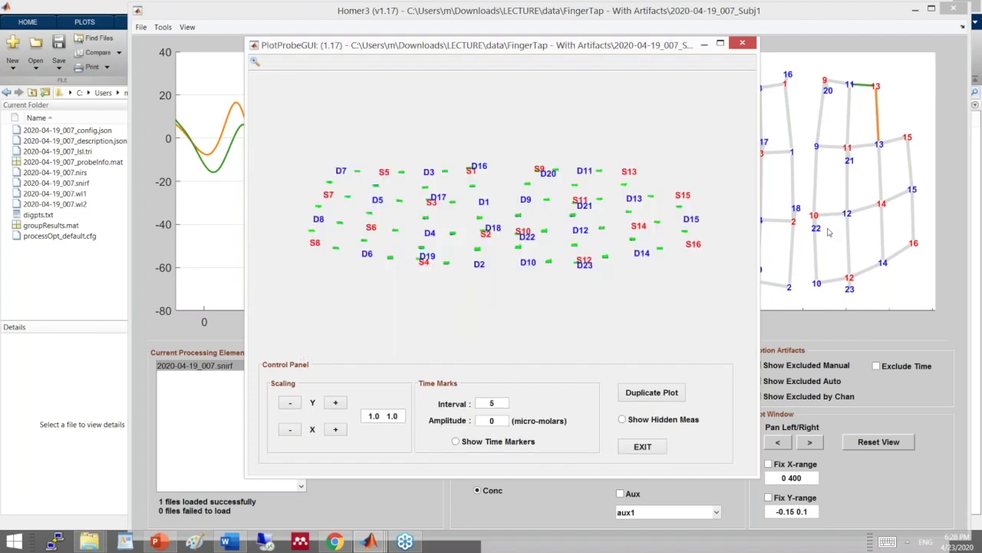
{"action": "left_click_drag", "start_coordinate": [400, 418], "coordinate": [354, 414]}
{"action": "type", "text": "3 3"}
{"action": "key", "text": "Return"}
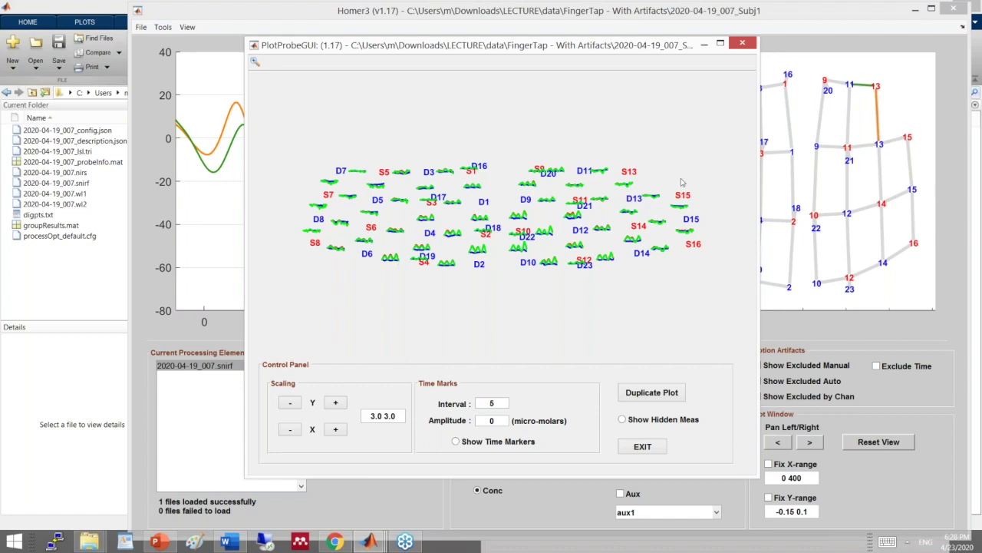
{"action": "left_click", "coordinate": [720, 44]}
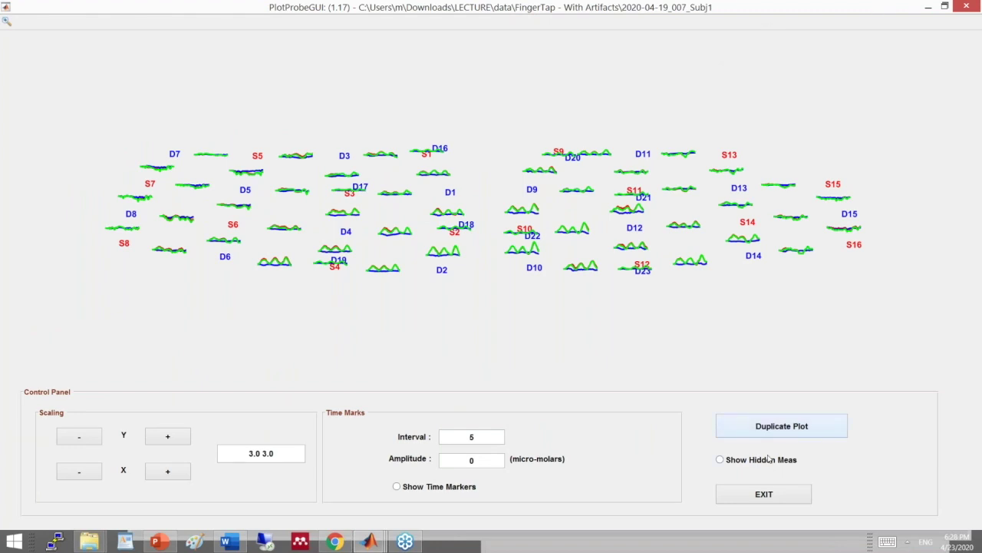
{"action": "left_click", "coordinate": [961, 6]}
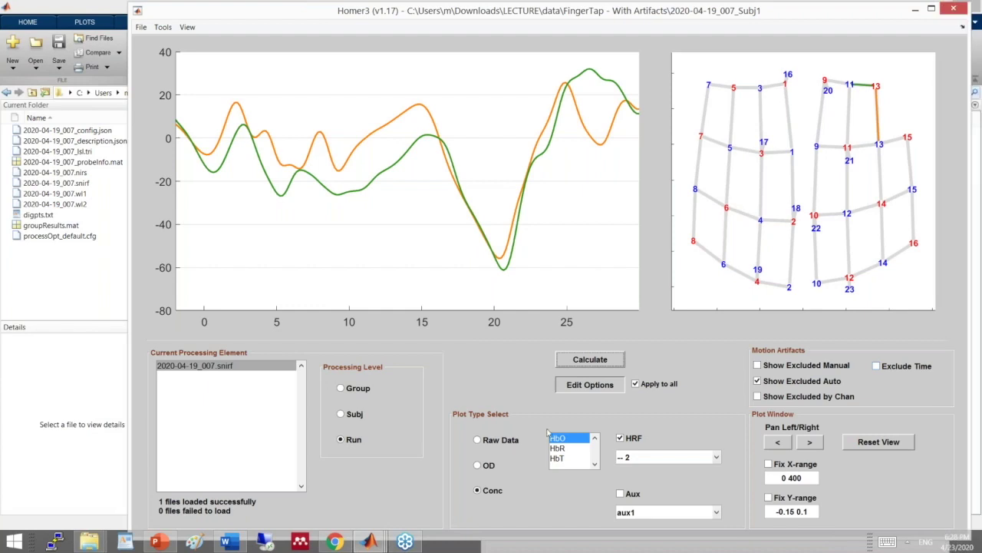
Step: Turn off recursive PCA motion correction by setting hmrR_MotionCorrectPCArecurse's turnon to 0, and recalculate the HRF
{"action": "left_click", "coordinate": [164, 29]}
{"action": "left_click", "coordinate": [187, 27]}
{"action": "mouse_move", "coordinate": [372, 542]}
{"action": "left_click", "coordinate": [493, 471]}
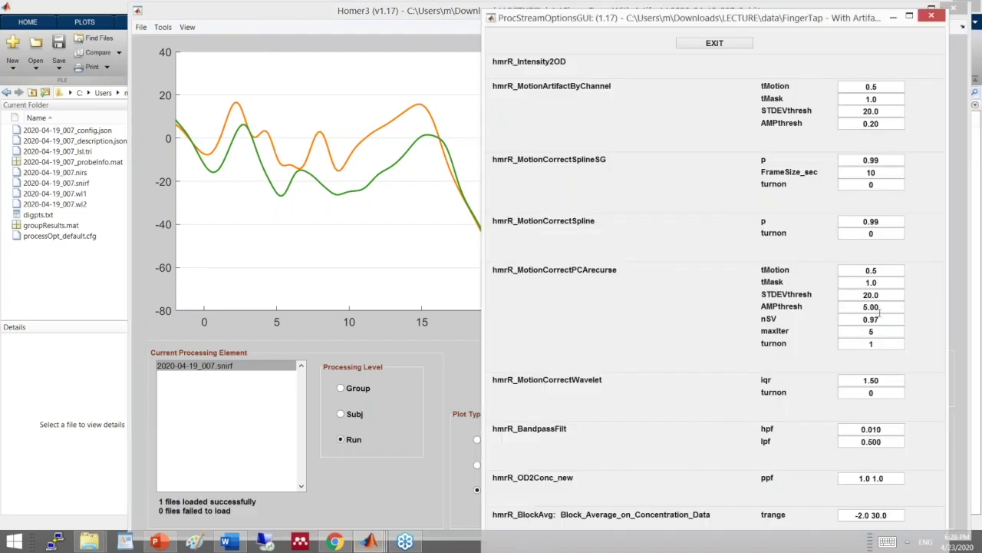
{"action": "double_click", "coordinate": [873, 344]}
{"action": "type", "text": "0"}
{"action": "left_click", "coordinate": [431, 364]}
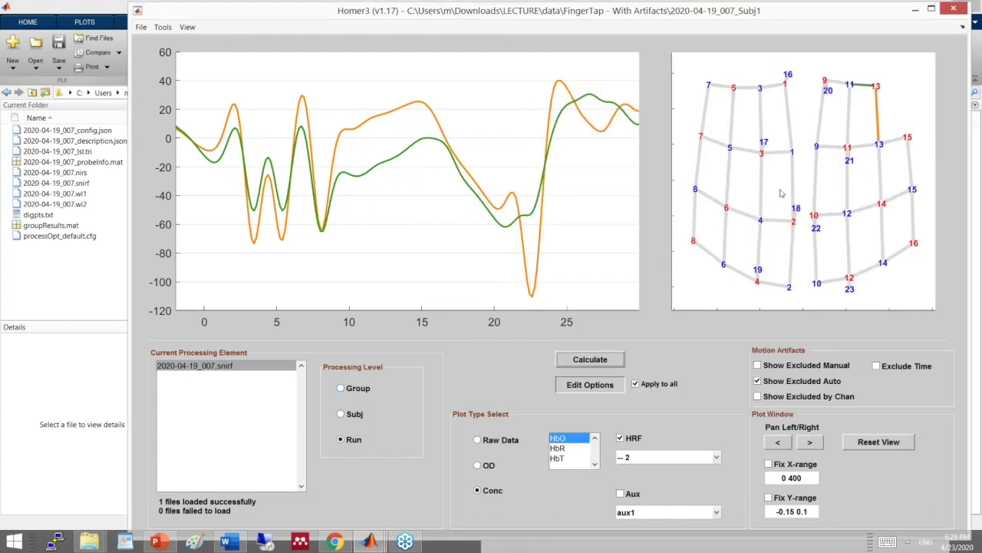
Step: Inspect the uncorrected HRFs of all channels in the probe plot with scaling 3 3, and close the plot
{"action": "left_click", "coordinate": [162, 27]}
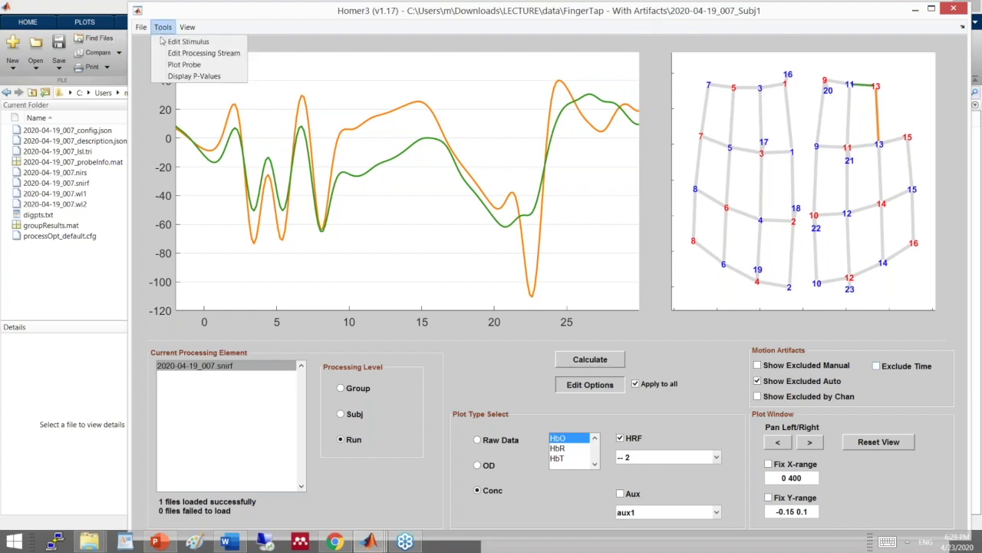
{"action": "left_click", "coordinate": [164, 66]}
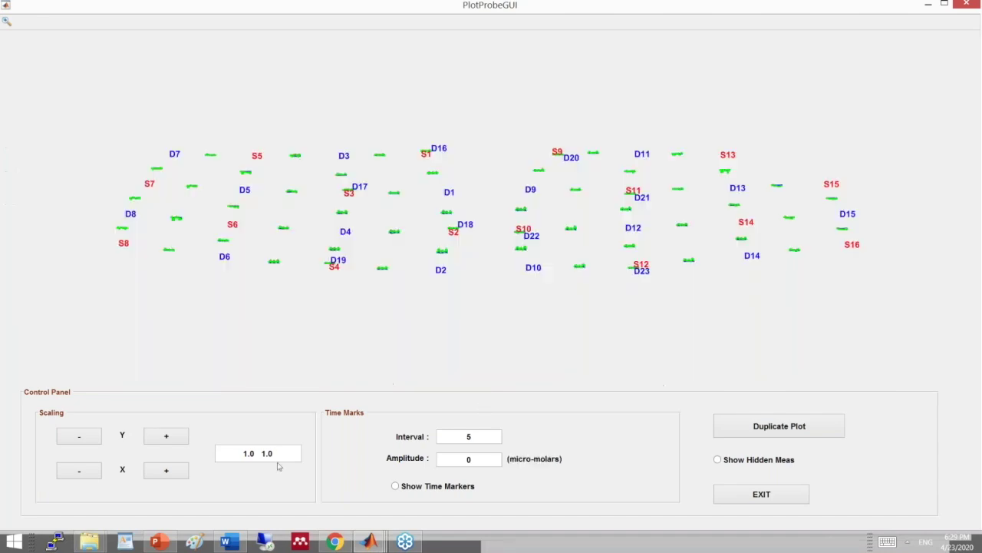
{"action": "double_click", "coordinate": [281, 475]}
{"action": "type", "text": "3 3"}
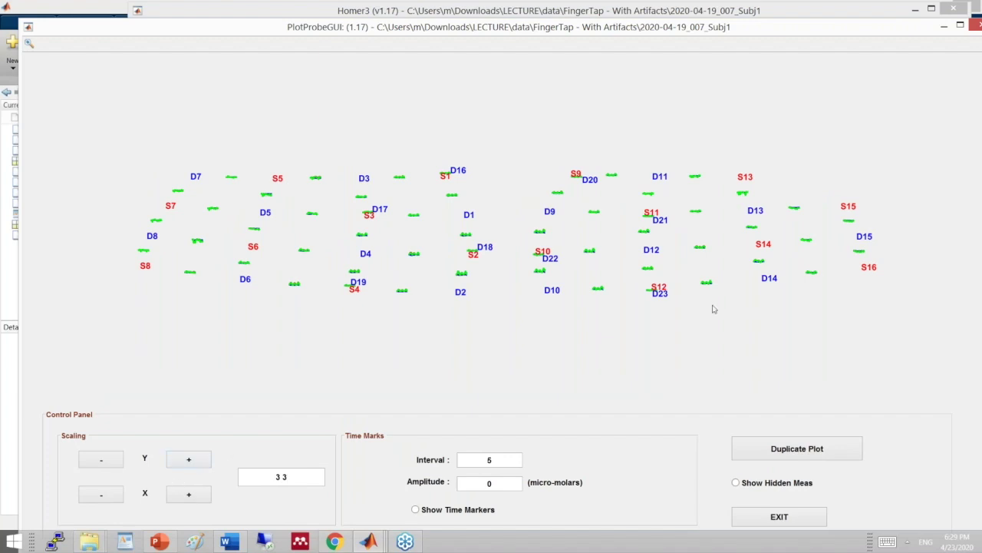
{"action": "key", "text": "Return"}
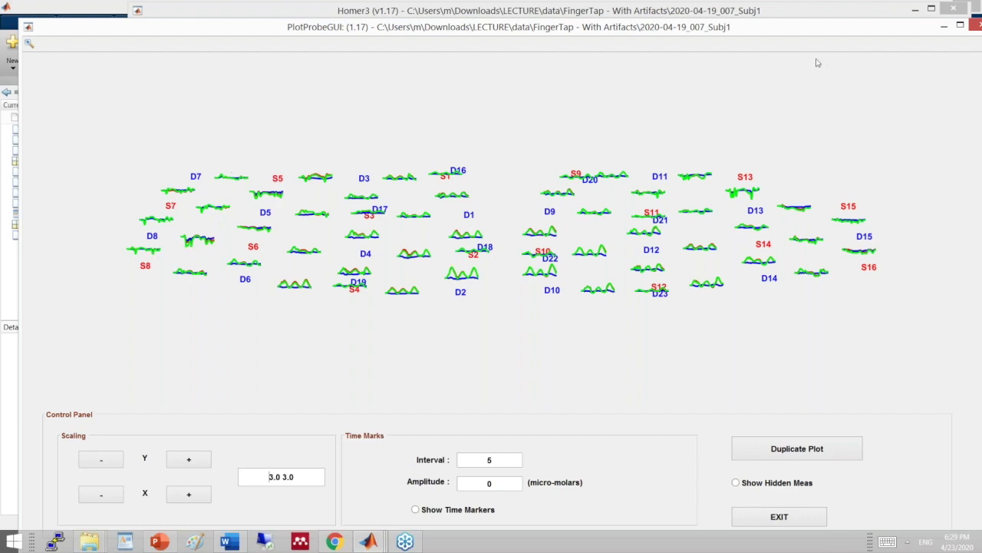
{"action": "left_click_drag", "start_coordinate": [818, 26], "coordinate": [742, 39]}
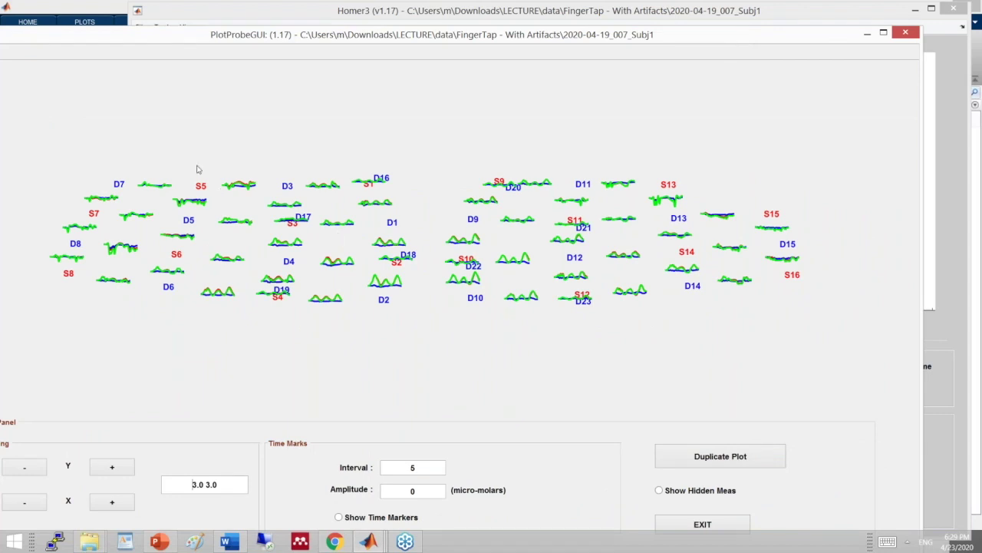
{"action": "left_click", "coordinate": [908, 35]}
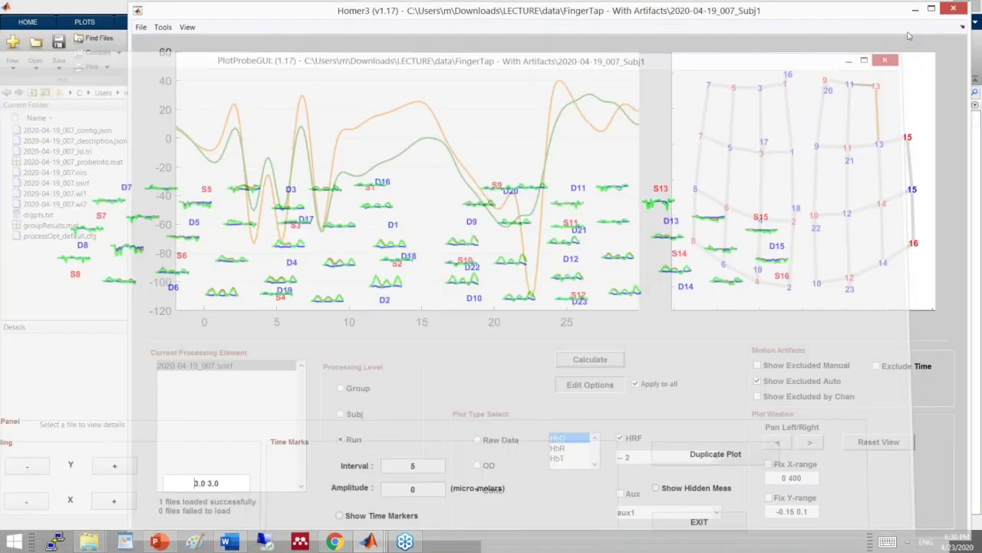
Step: Close Homer3 and switch to the Lecture_Yucel presentation in PowerPoint
{"action": "left_click_drag", "start_coordinate": [700, 11], "coordinate": [631, 46]}
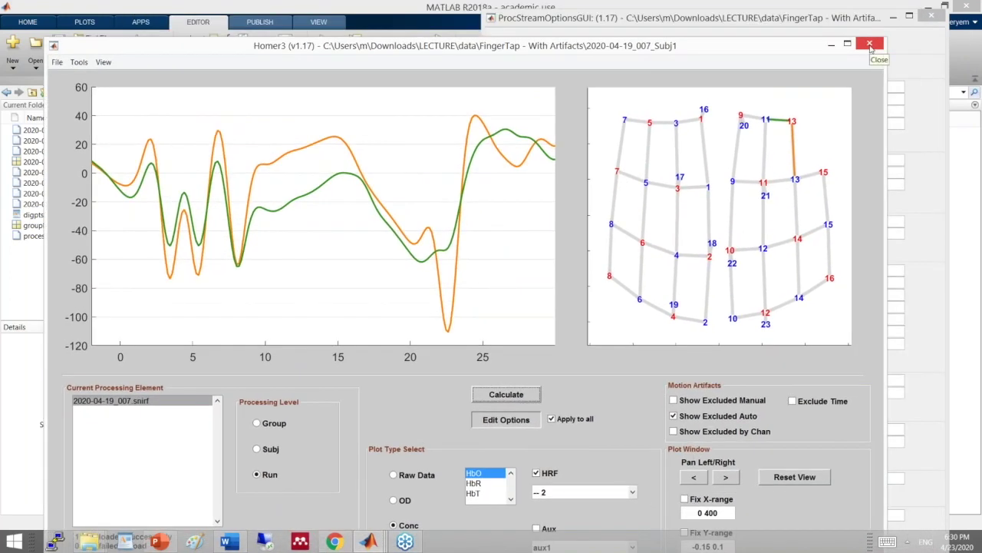
{"action": "left_click", "coordinate": [870, 47]}
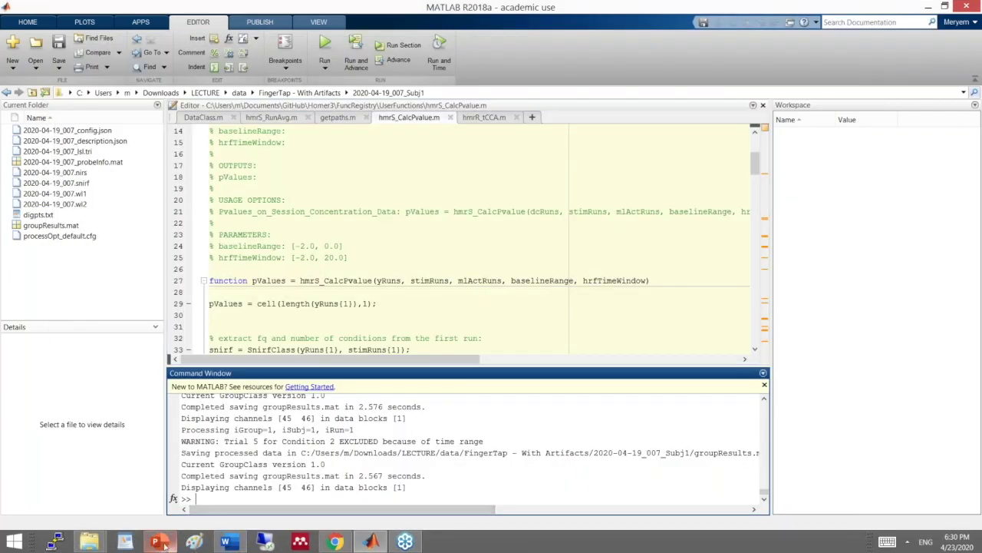
{"action": "left_click", "coordinate": [163, 542]}
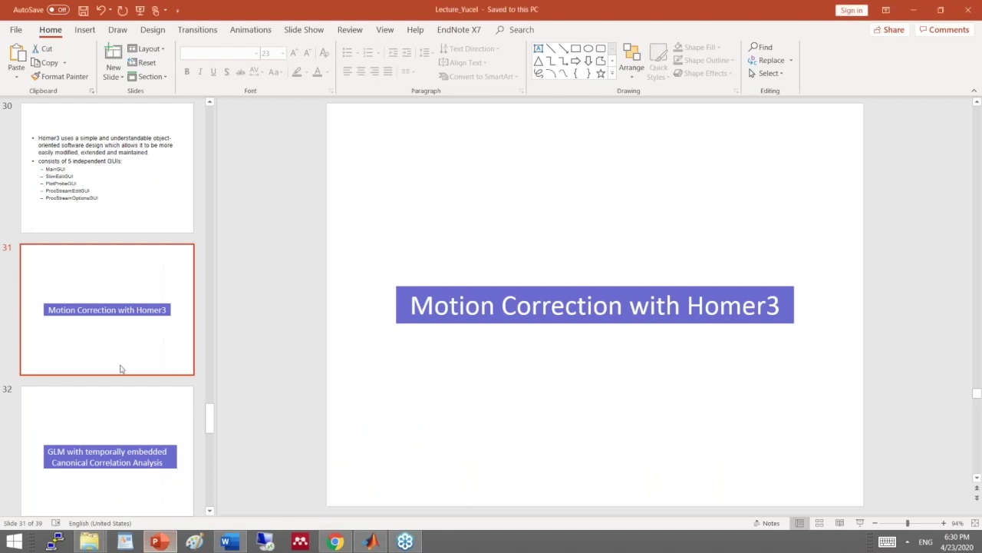
Step: Start the slide show from slide 32, "GLM with temporally embedded Canonical Correlation Analysis"
{"action": "left_click", "coordinate": [109, 459]}
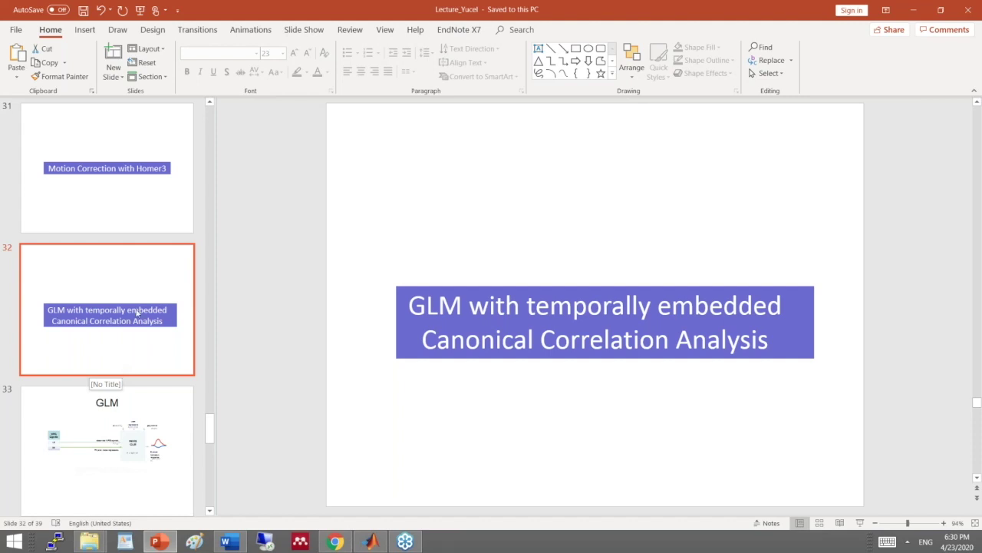
{"action": "left_click", "coordinate": [860, 523]}
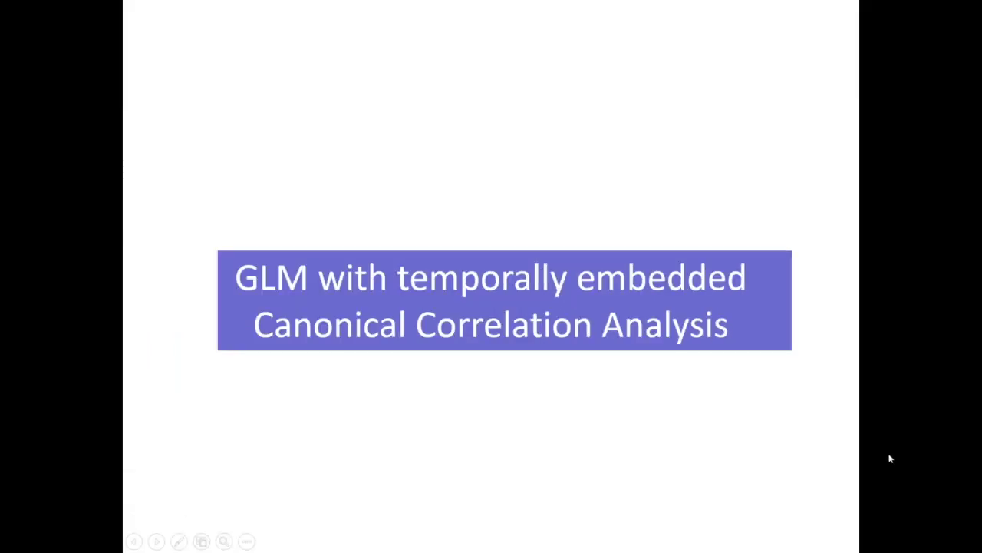
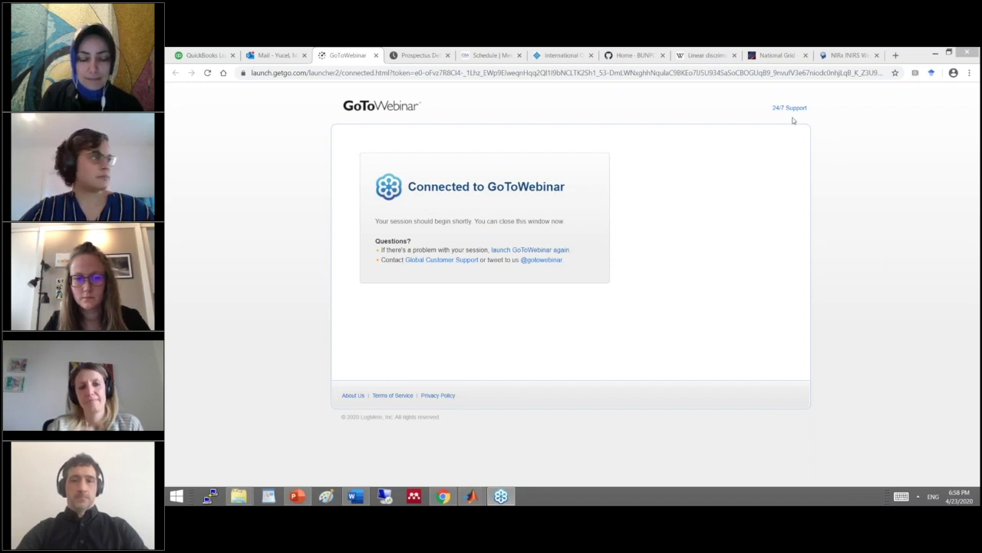
Step: Switch to the Homer3 main window and plot the OD data of the selected channels
{"action": "mouse_move", "coordinate": [474, 497]}
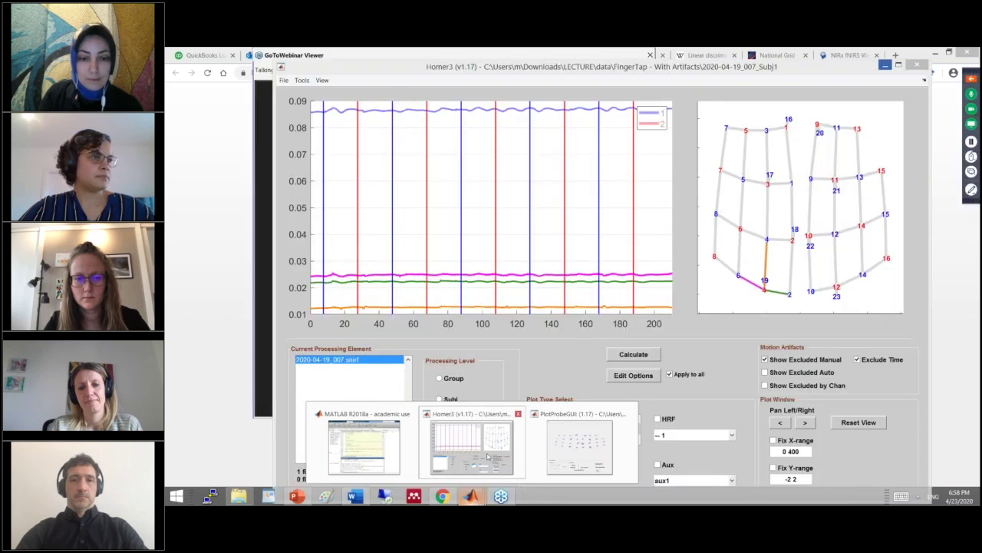
{"action": "left_click", "coordinate": [488, 456]}
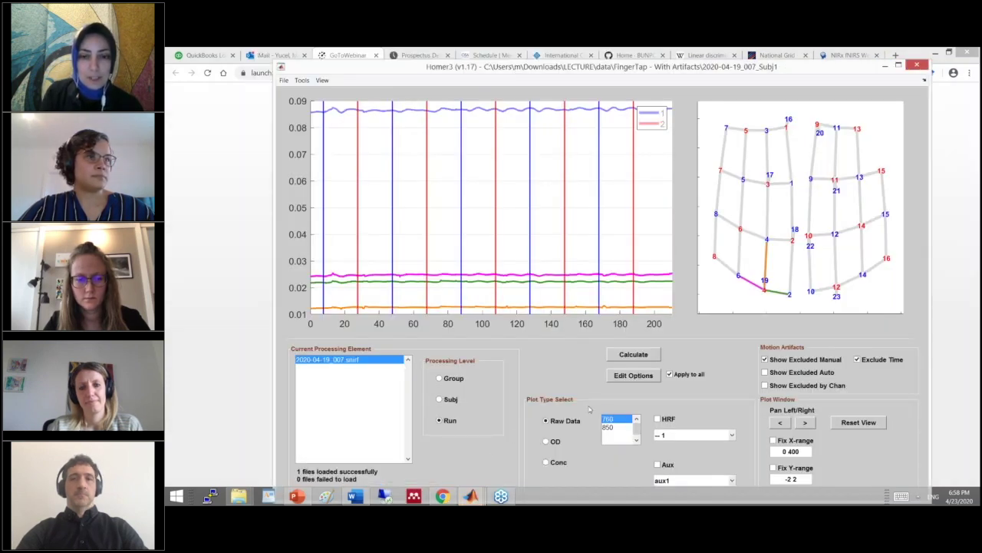
{"action": "left_click", "coordinate": [550, 449]}
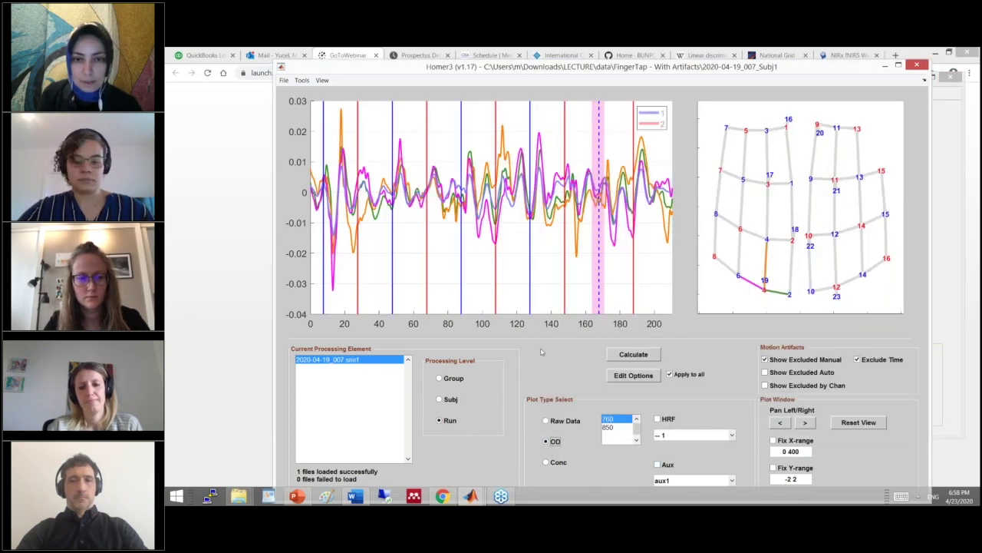
Step: Copy the OD and probe plots to a separate figure, inspect it, and close the figure and the probe plot window
{"action": "left_click", "coordinate": [303, 81]}
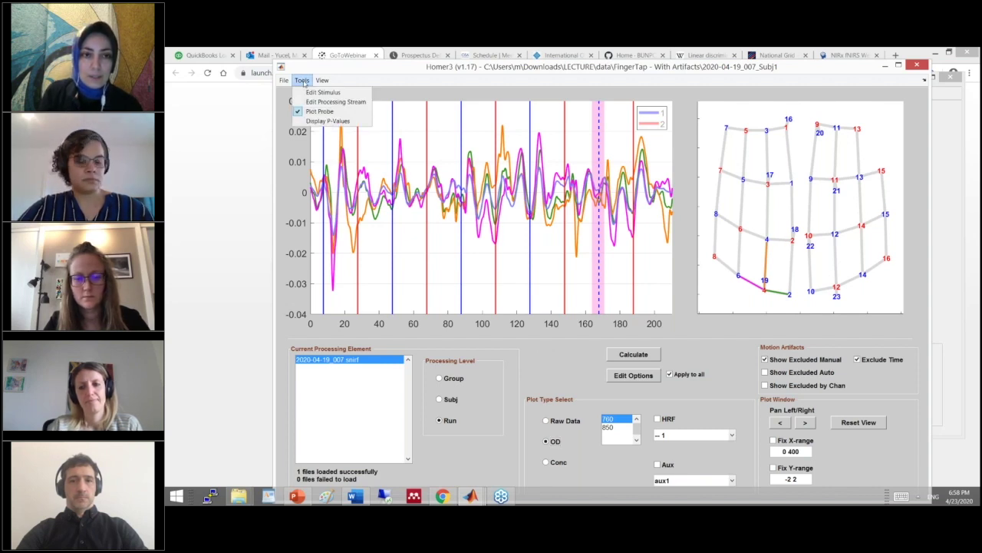
{"action": "left_click", "coordinate": [295, 297]}
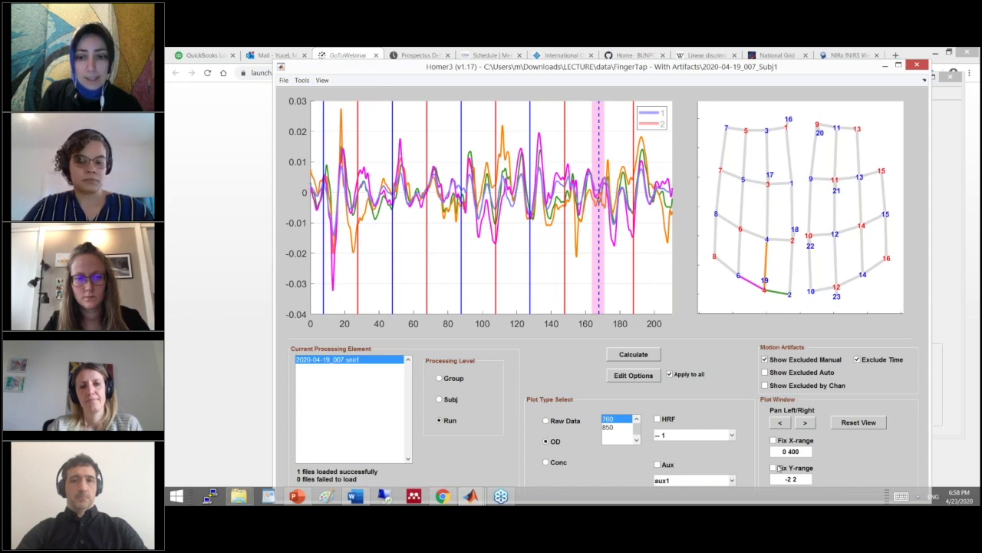
{"action": "left_click", "coordinate": [305, 82]}
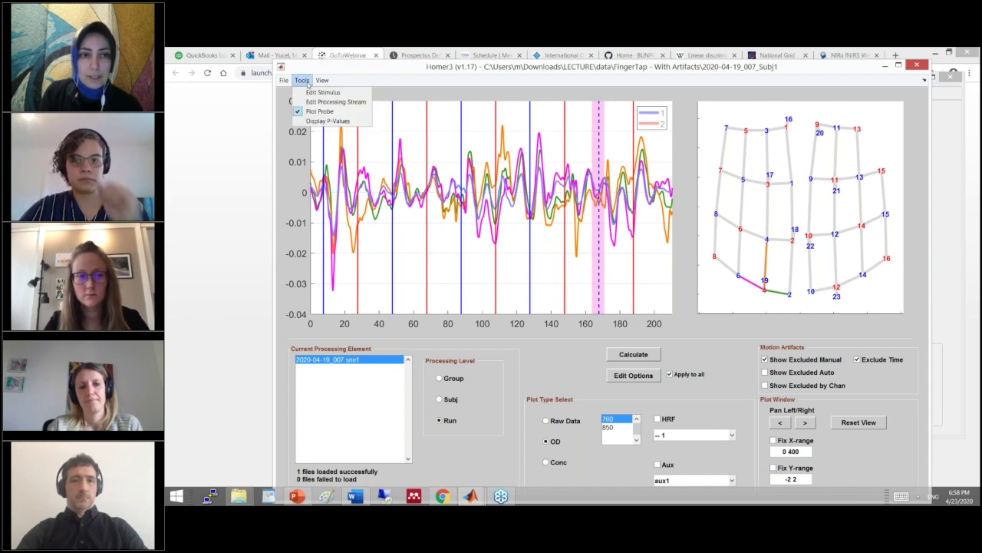
{"action": "mouse_move", "coordinate": [321, 80]}
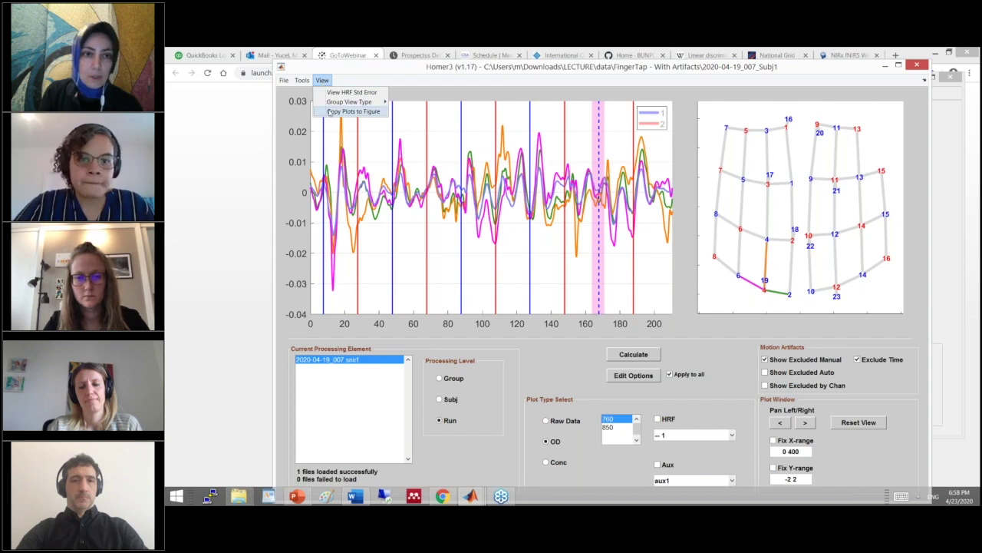
{"action": "left_click", "coordinate": [353, 111]}
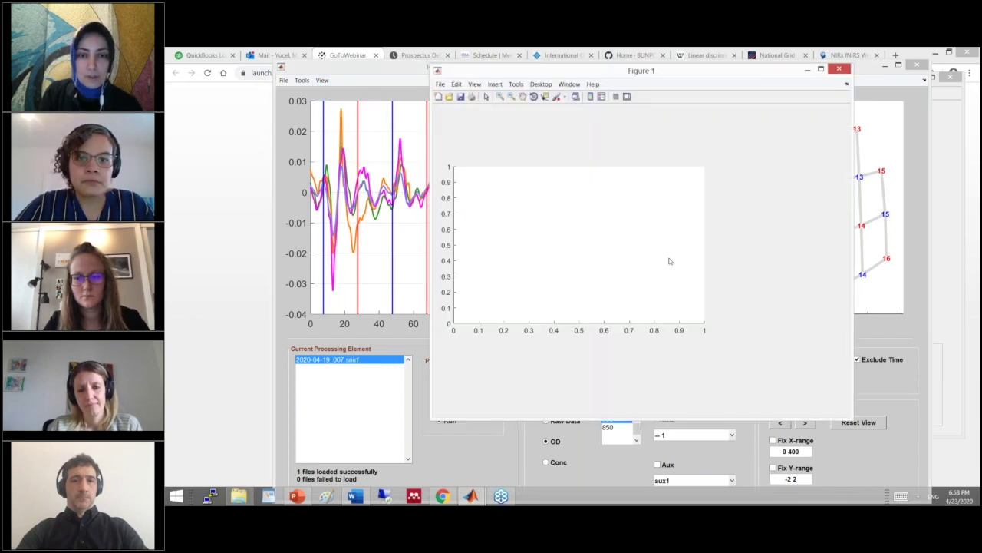
{"action": "left_click", "coordinate": [864, 138]}
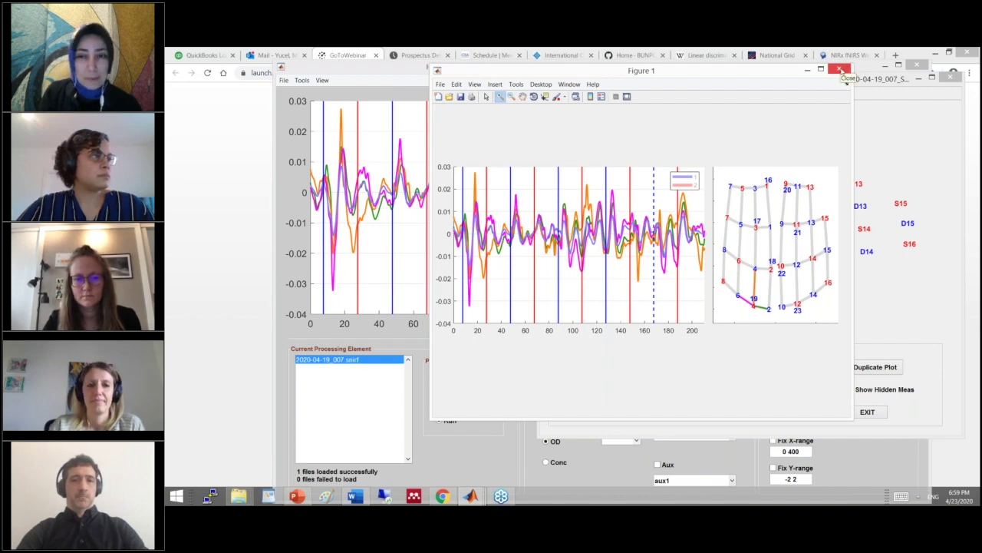
{"action": "left_click", "coordinate": [841, 71]}
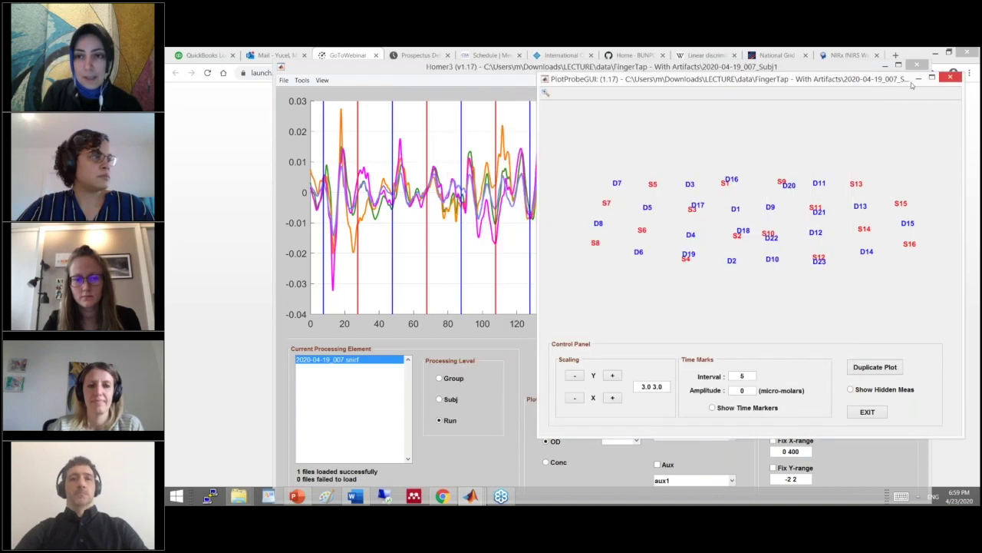
{"action": "left_click", "coordinate": [952, 77]}
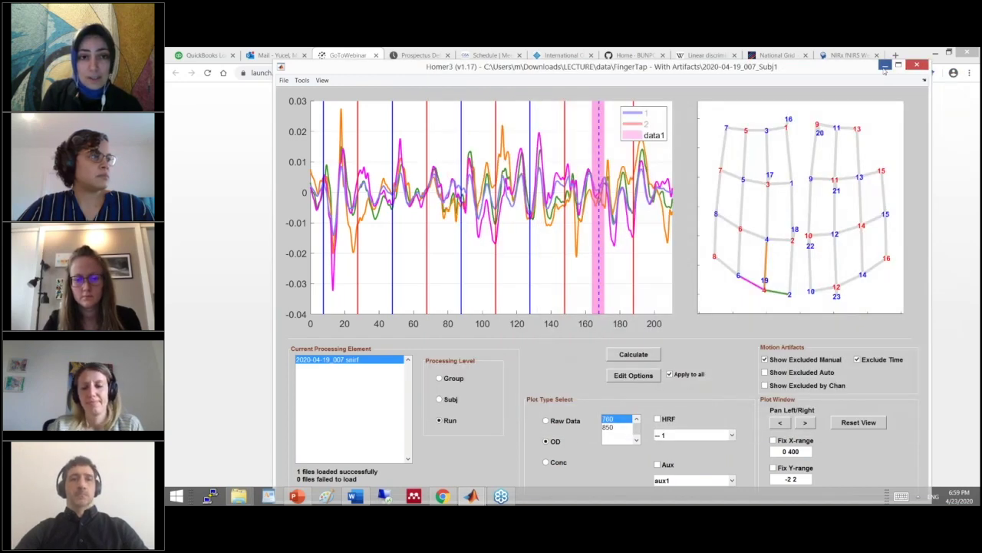
Step: Open the processing stream editor and add hmrR_PruneChannels as the first function of the Run stream, before hmrR_Intensity2OD
{"action": "left_click", "coordinate": [884, 67]}
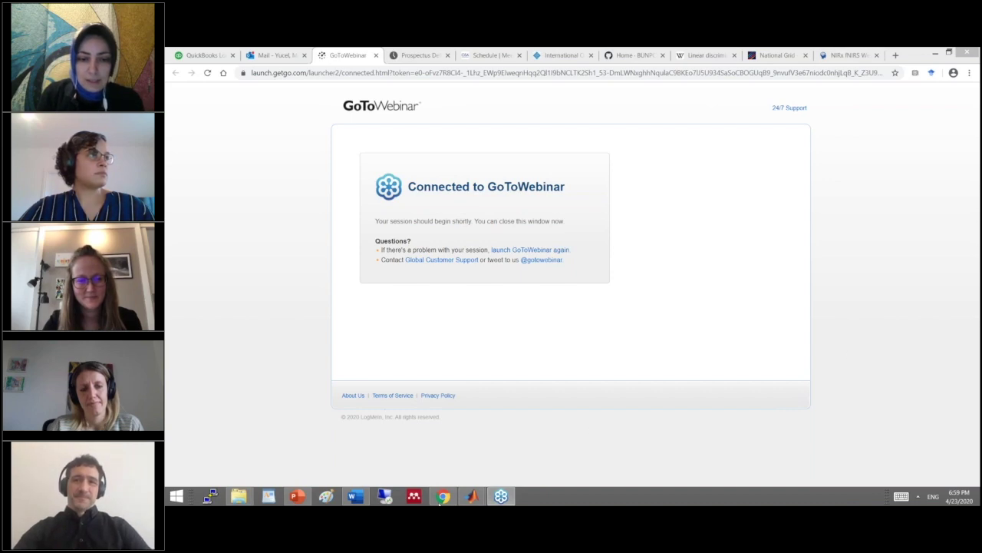
{"action": "left_click", "coordinate": [553, 427]}
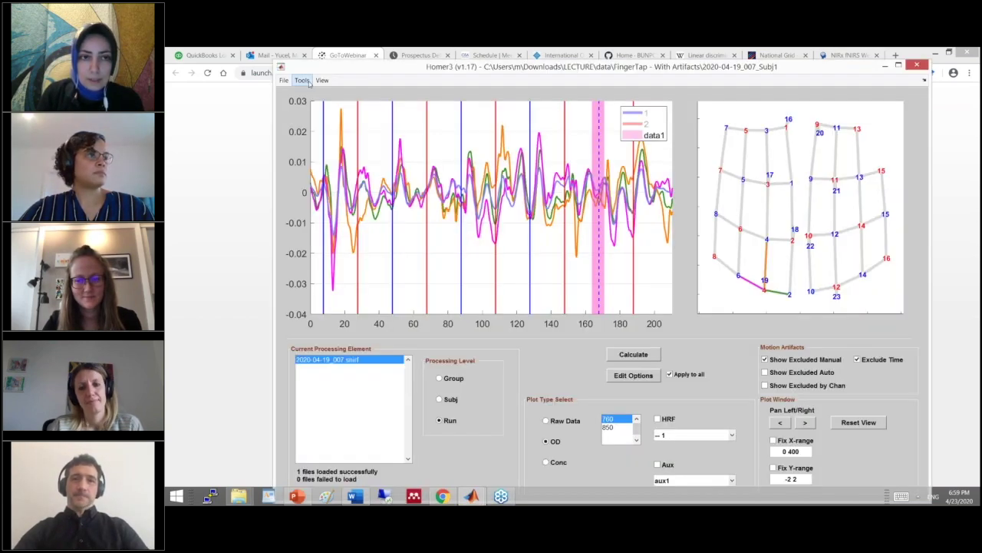
{"action": "left_click", "coordinate": [302, 81]}
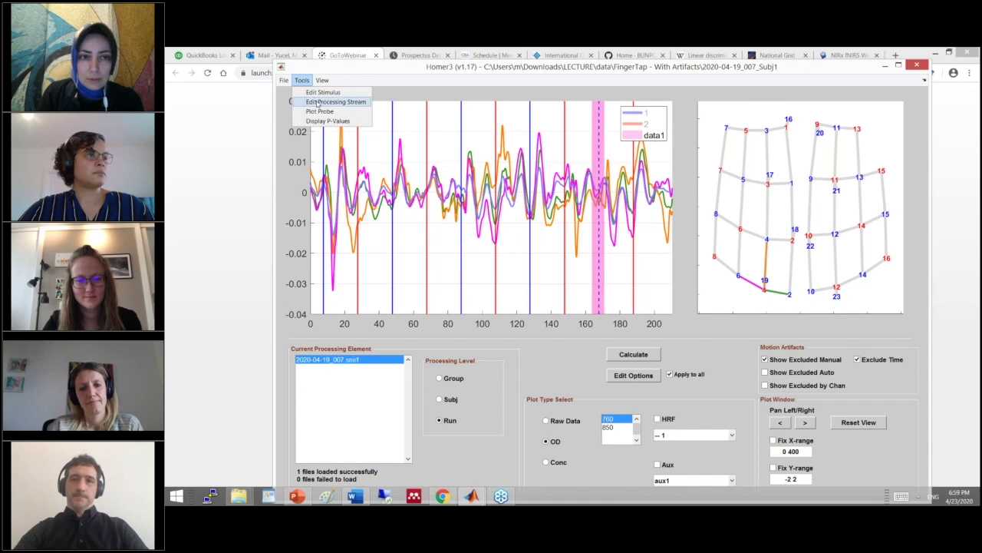
{"action": "left_click", "coordinate": [312, 98]}
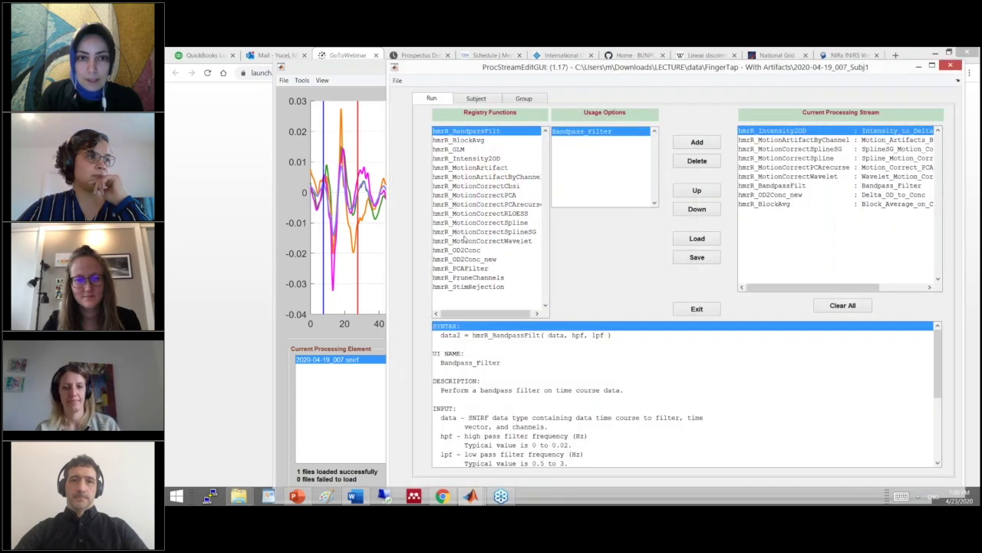
{"action": "left_click", "coordinate": [470, 277]}
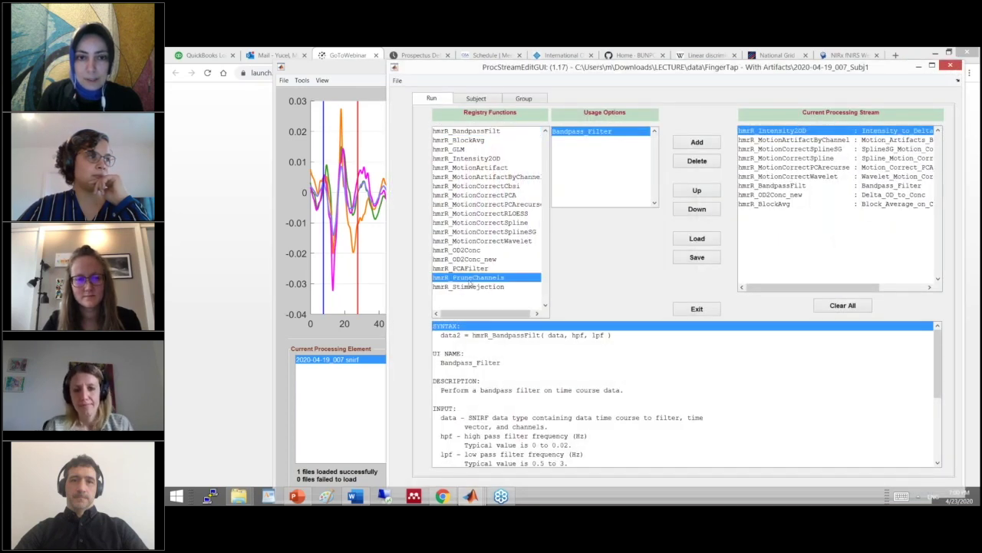
{"action": "left_click", "coordinate": [699, 146]}
{"action": "left_click", "coordinate": [708, 192]}
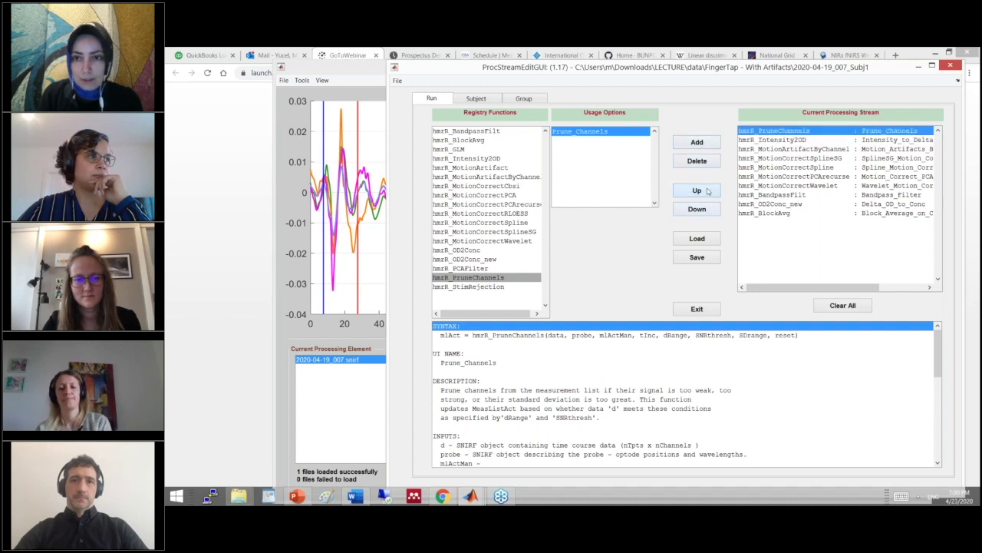
Step: Save the edits to the current processing stream and exit the stream editor
{"action": "left_click", "coordinate": [698, 259]}
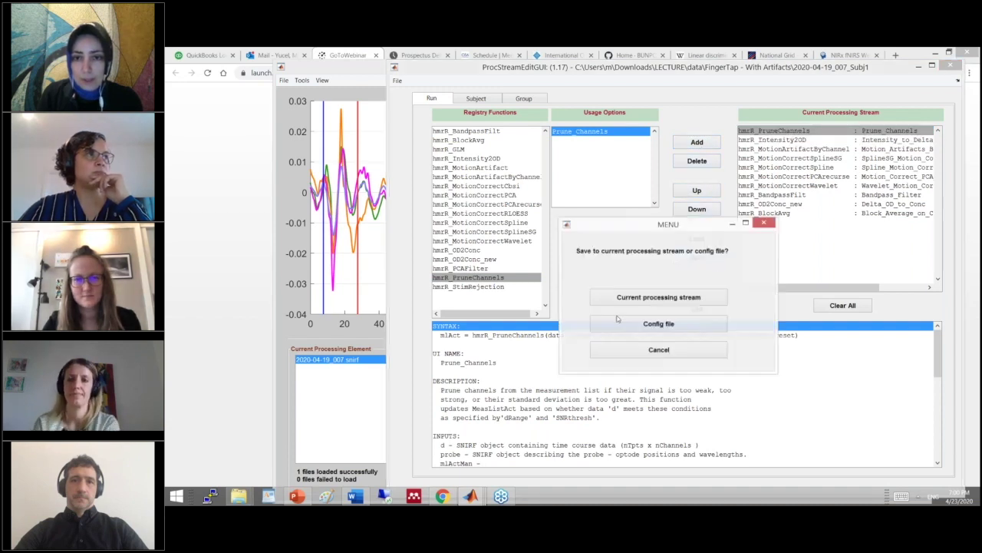
{"action": "left_click", "coordinate": [637, 300]}
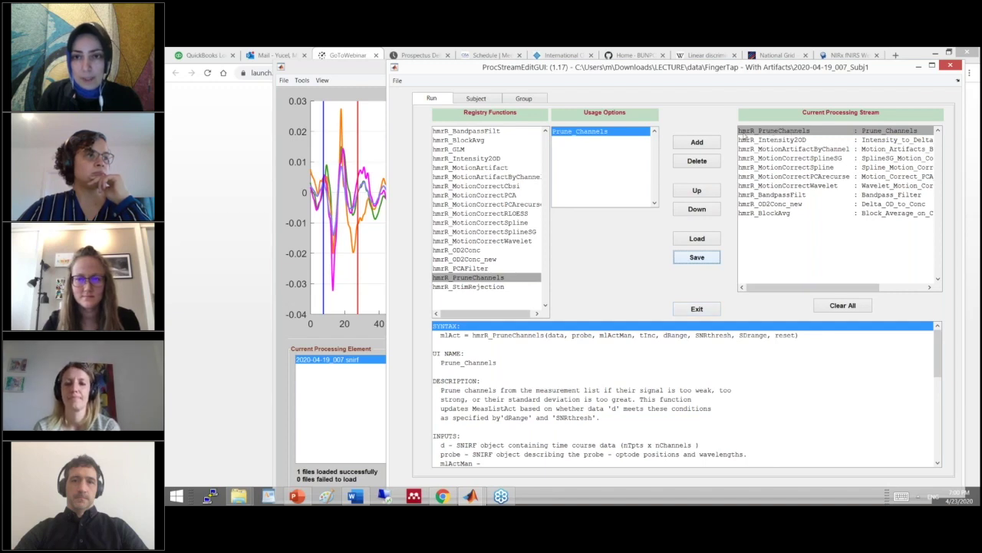
{"action": "left_click", "coordinate": [711, 309]}
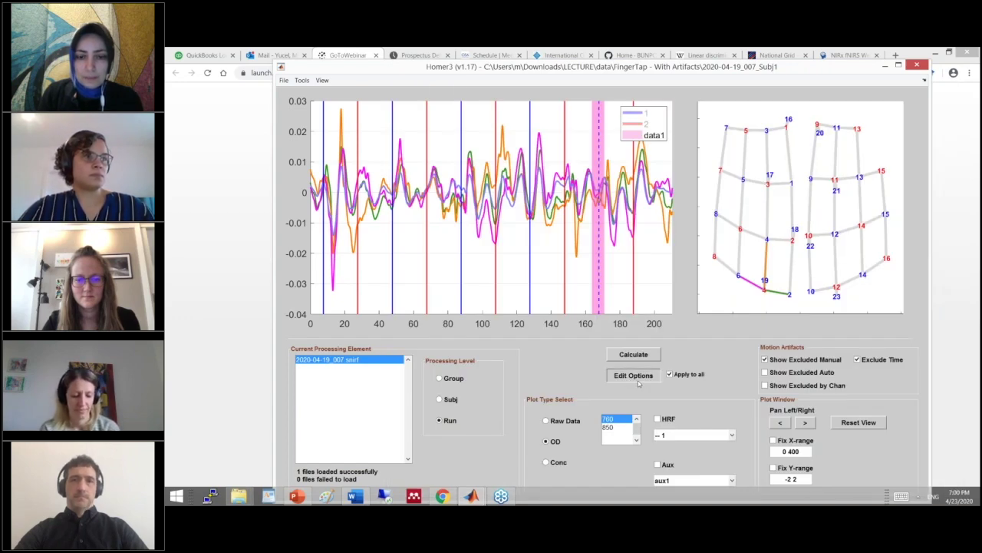
Step: Check the raw data plot against the processing options and set hmrR_PruneChannels' dRange to 0e+00 1e+07
{"action": "left_click", "coordinate": [638, 378]}
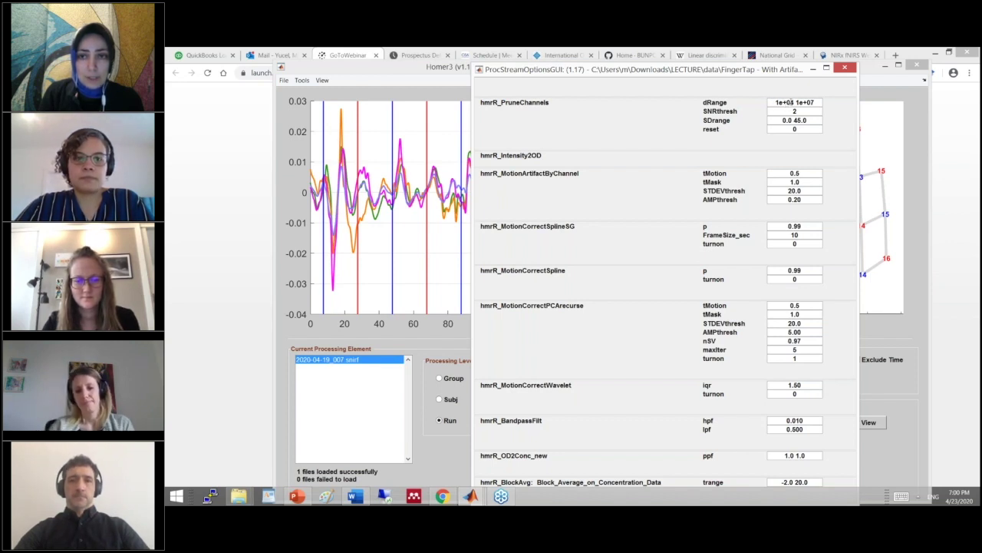
{"action": "left_click", "coordinate": [430, 338]}
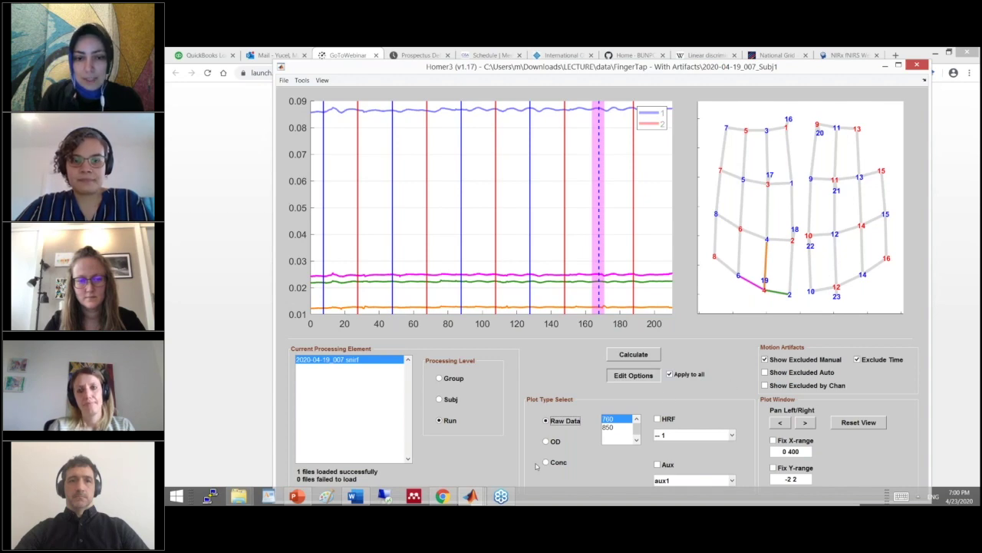
{"action": "left_click", "coordinate": [471, 496]}
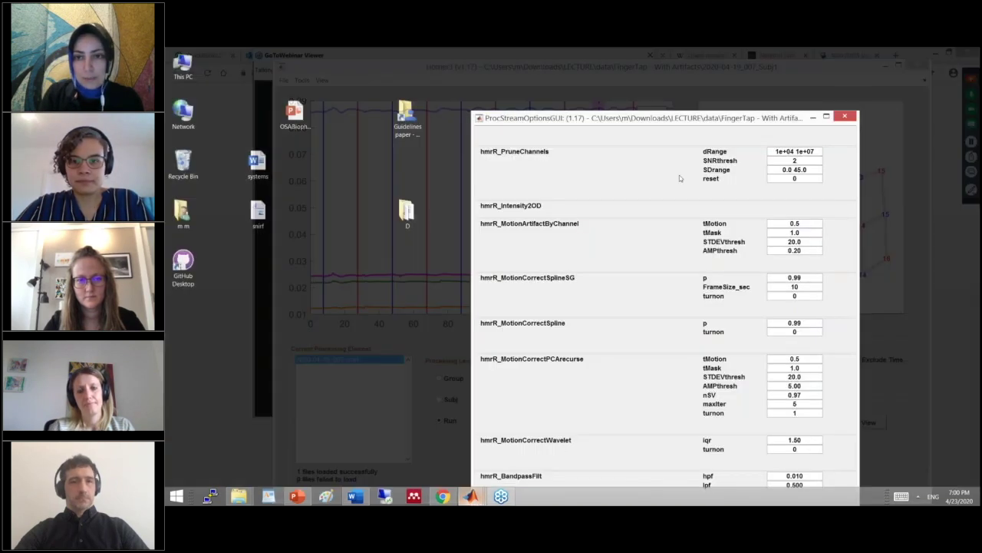
{"action": "left_click", "coordinate": [571, 453]}
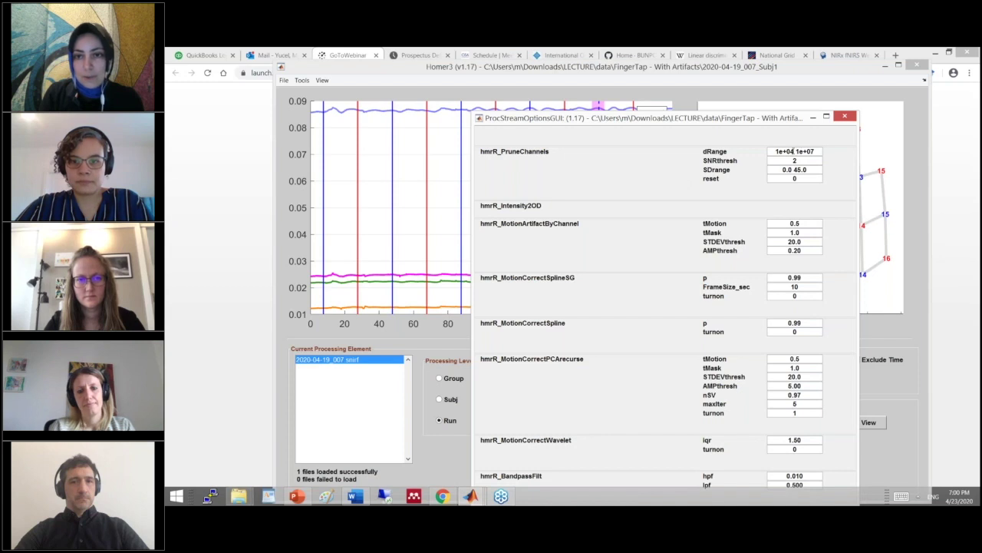
{"action": "left_click_drag", "start_coordinate": [779, 151], "coordinate": [768, 150]}
{"action": "type", "text": "0"}
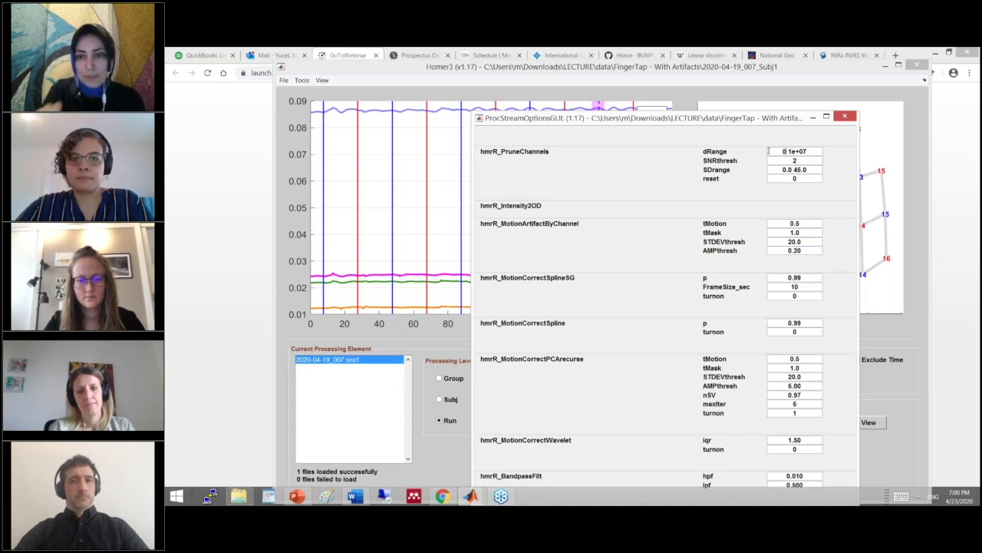
{"action": "type", "text": "e+00"}
Step: Review the dRange, SNRthresh and SDrange parameters of hmrR_PruneChannels, and close the processing options window
{"action": "left_click_drag", "start_coordinate": [776, 151], "coordinate": [820, 148]}
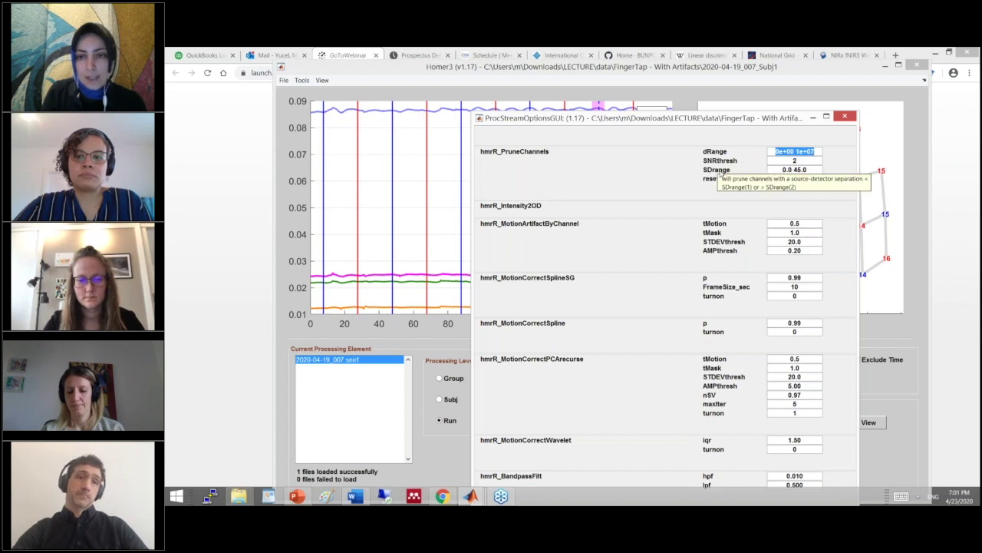
{"action": "left_click", "coordinate": [795, 160]}
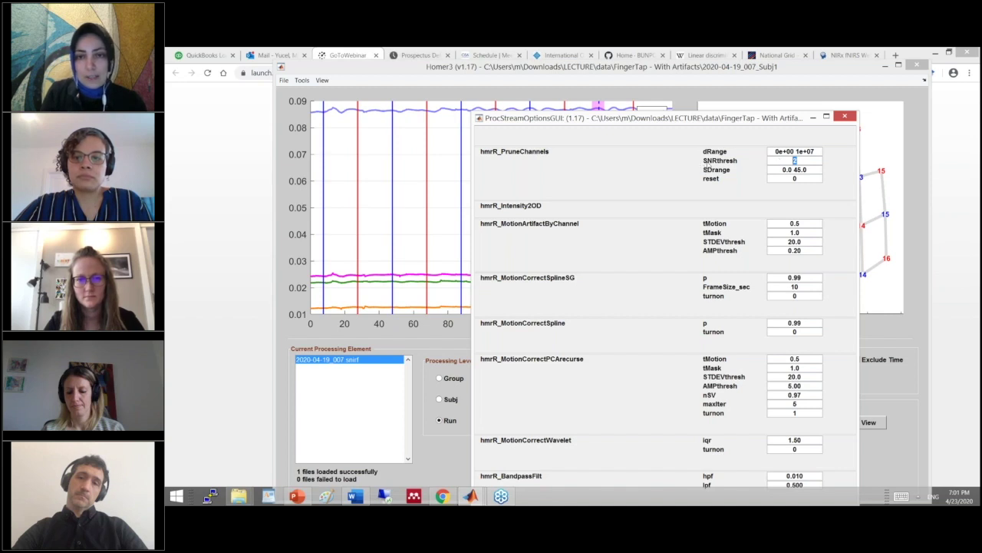
{"action": "mouse_move", "coordinate": [706, 164]}
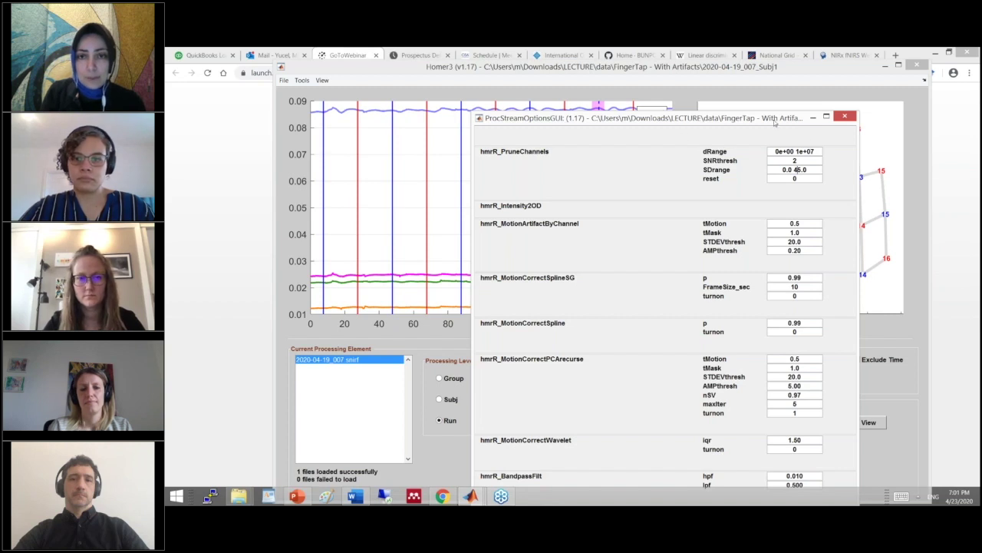
{"action": "left_click_drag", "start_coordinate": [677, 119], "coordinate": [686, 83]}
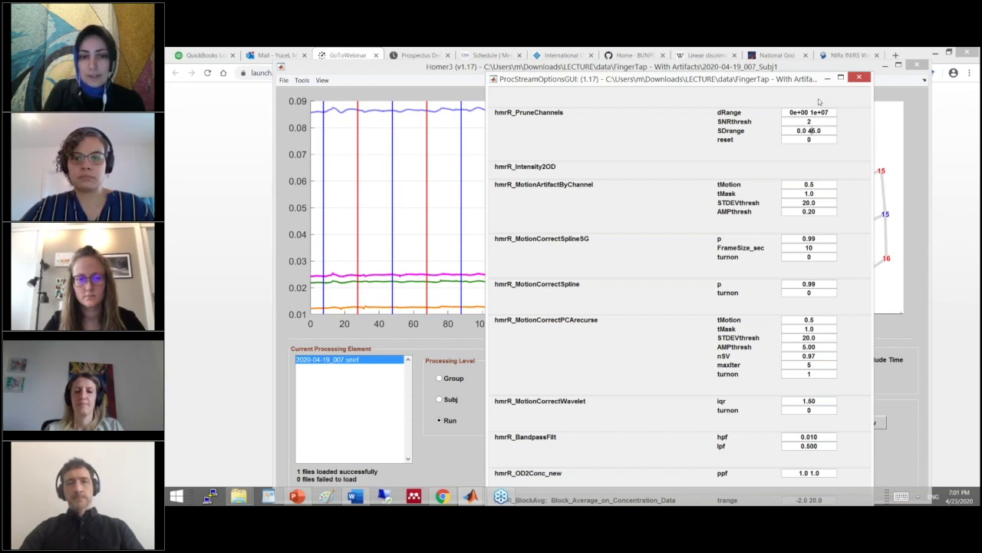
{"action": "left_click", "coordinate": [858, 78]}
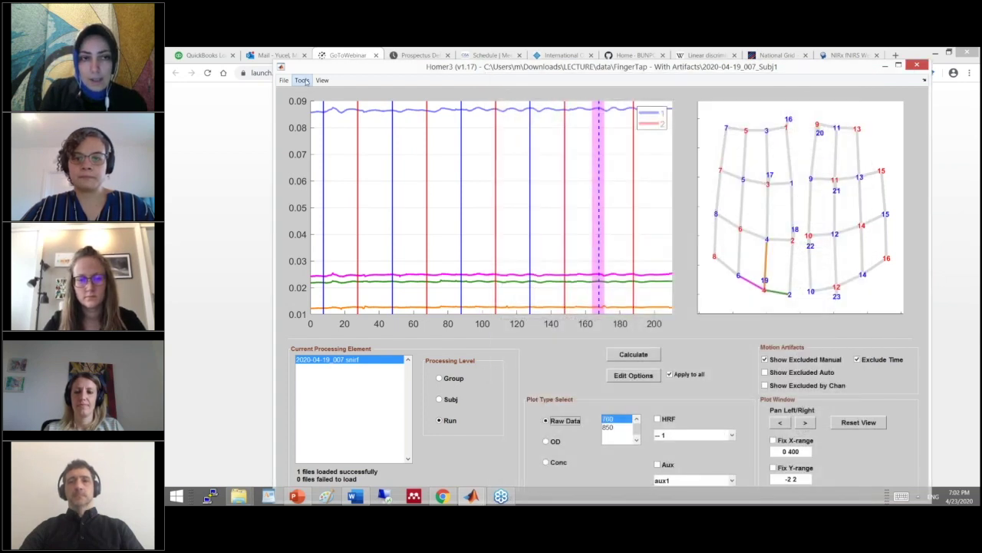
{"action": "left_click", "coordinate": [302, 81]}
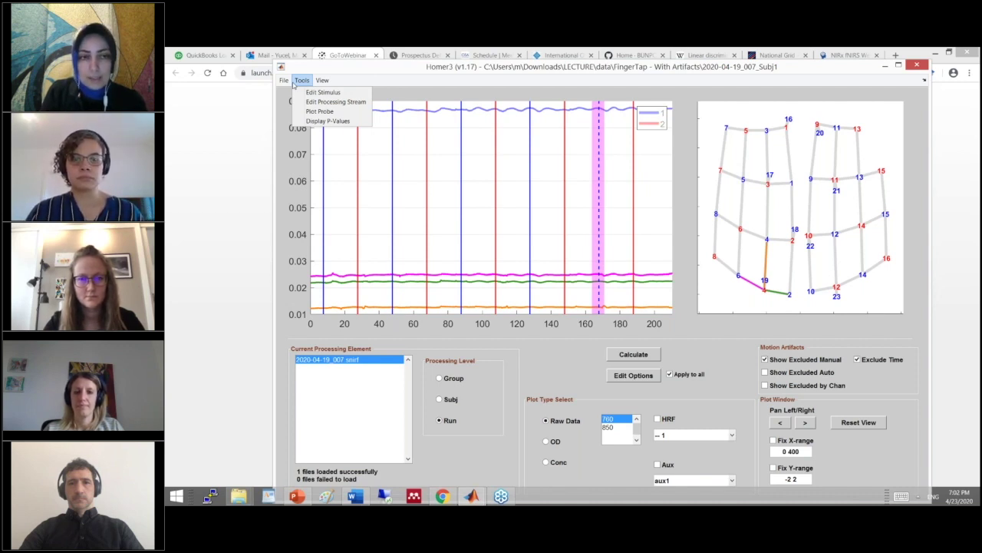
{"action": "mouse_move", "coordinate": [319, 84]}
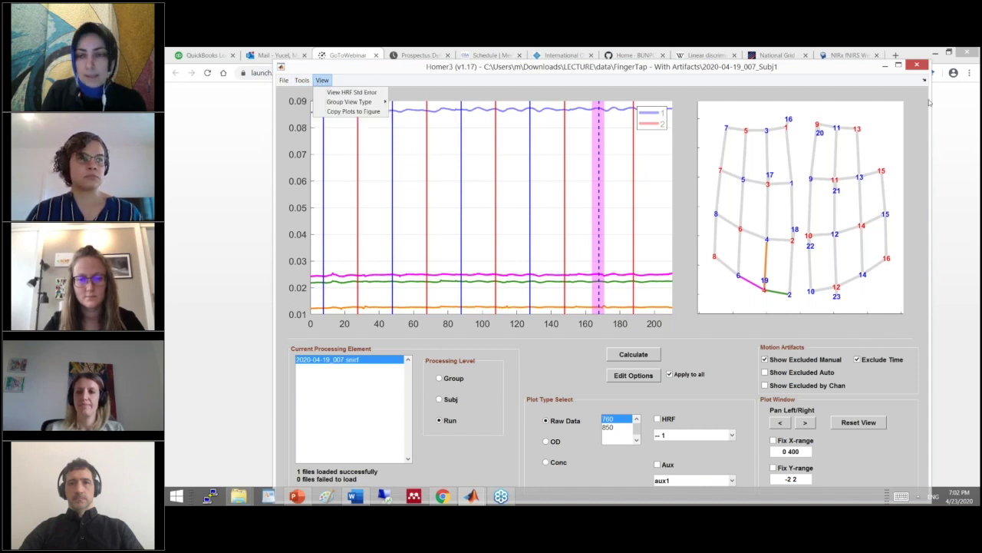
Step: Close the Homer3 window, switch to MATLAB and relaunch the program by running the Homer3 command
{"action": "left_click", "coordinate": [924, 69]}
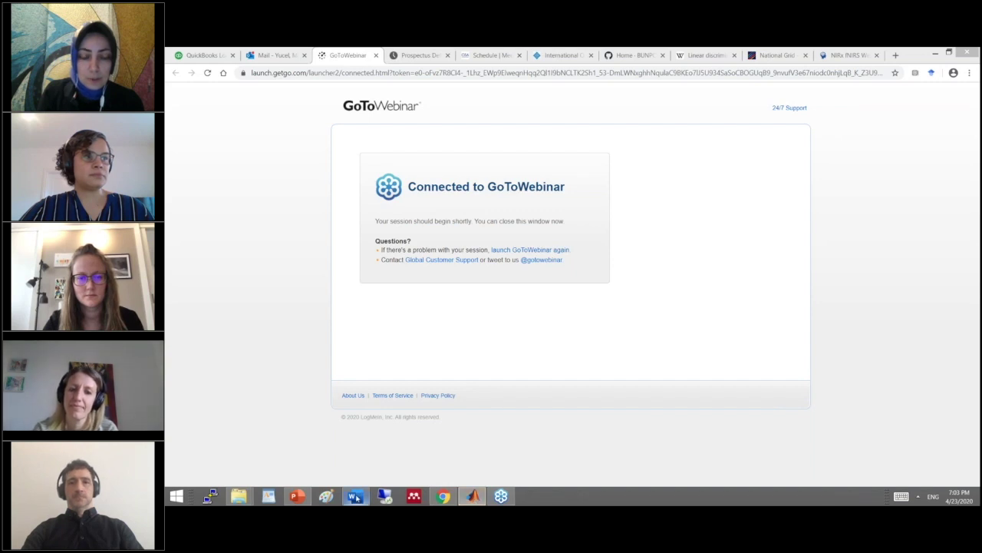
{"action": "left_click", "coordinate": [473, 496]}
{"action": "left_click", "coordinate": [501, 466]}
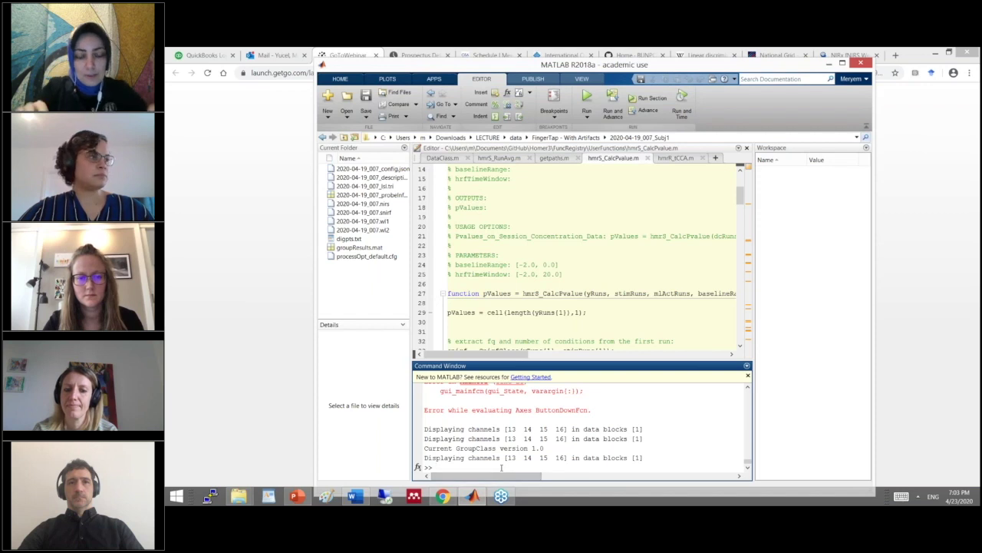
{"action": "type", "text": "Ho"}
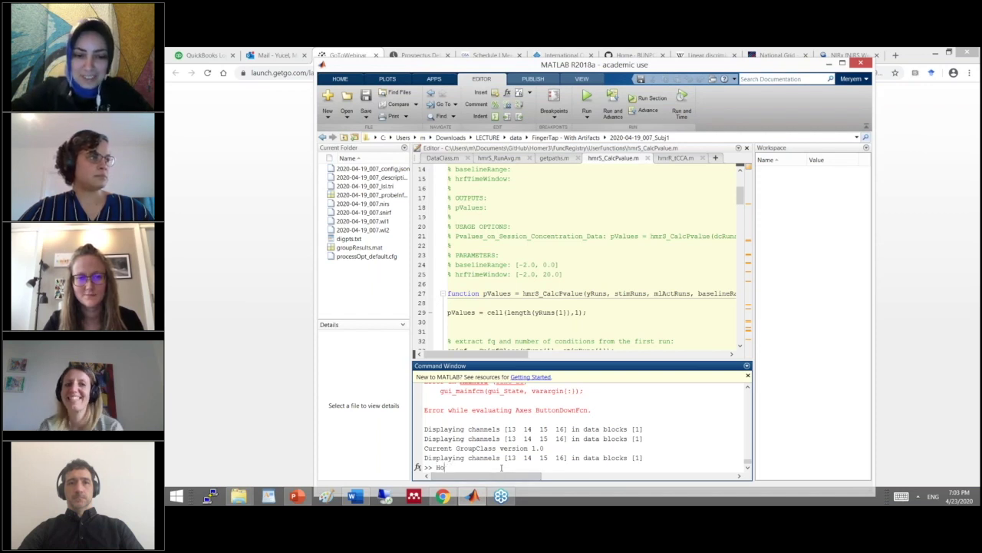
{"action": "type", "text": "mer3"}
{"action": "key", "text": "Return"}
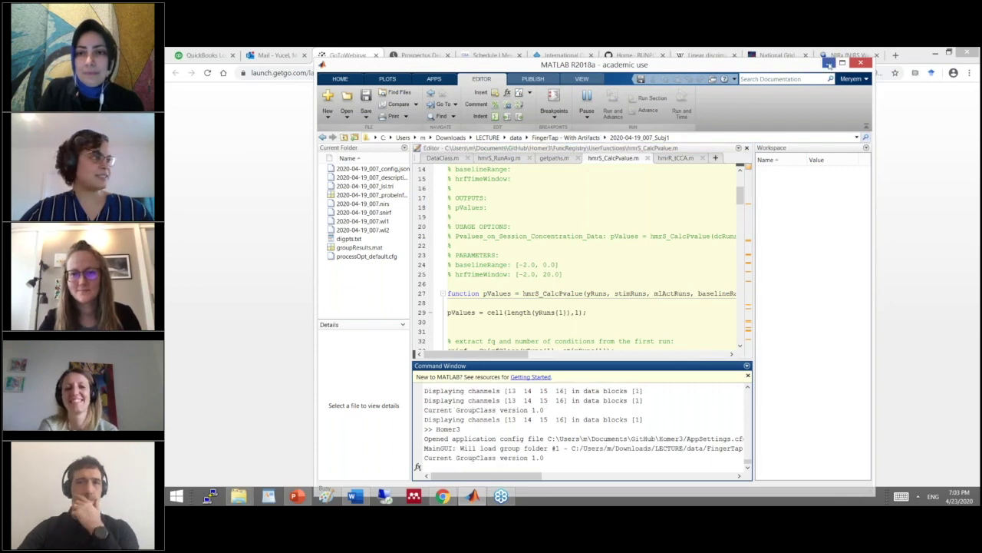
{"action": "left_click", "coordinate": [869, 143]}
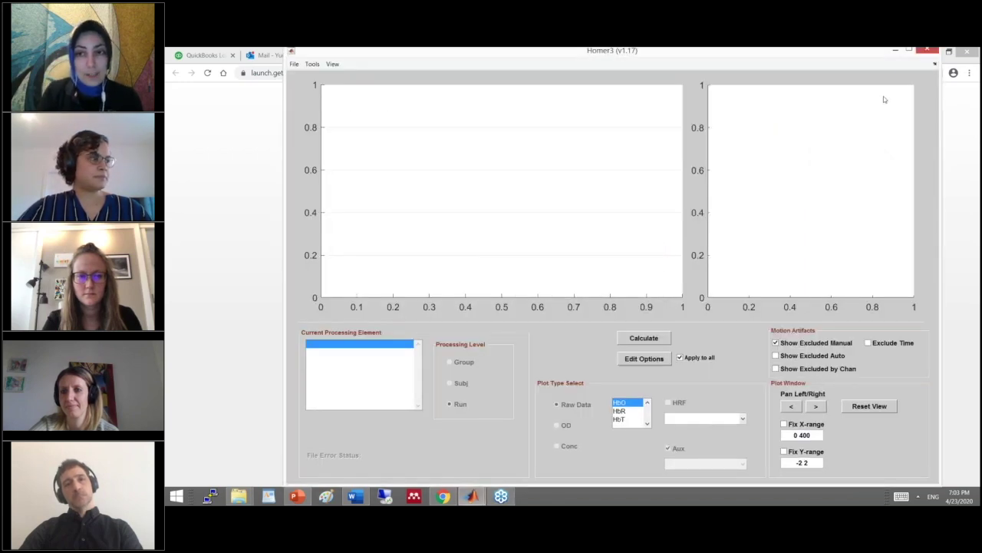
Step: Minimize the relaunched Homer3 window, bringing it back briefly to check the loaded run, and leave the GoToWebinar page in view
{"action": "left_click", "coordinate": [894, 51]}
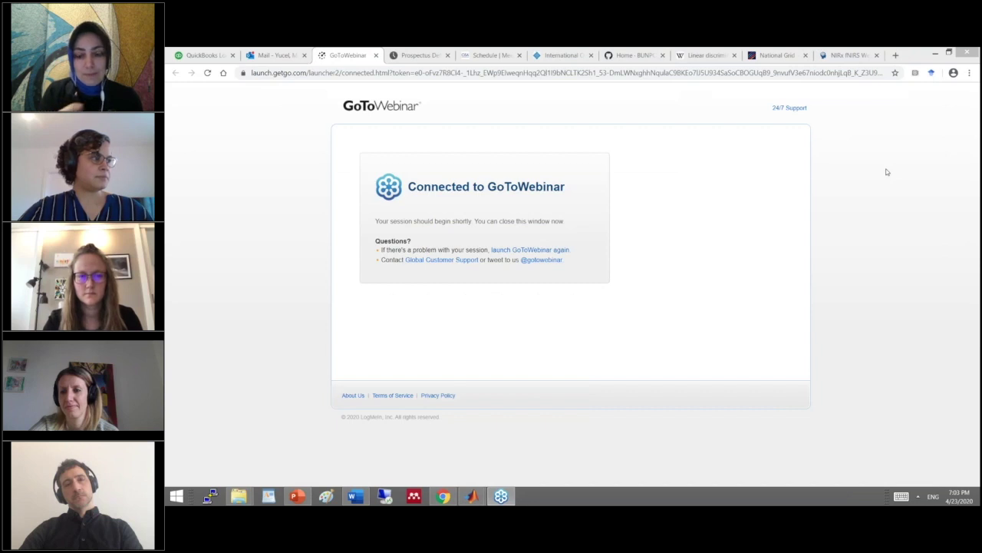
{"action": "key", "text": "alt+Tab"}
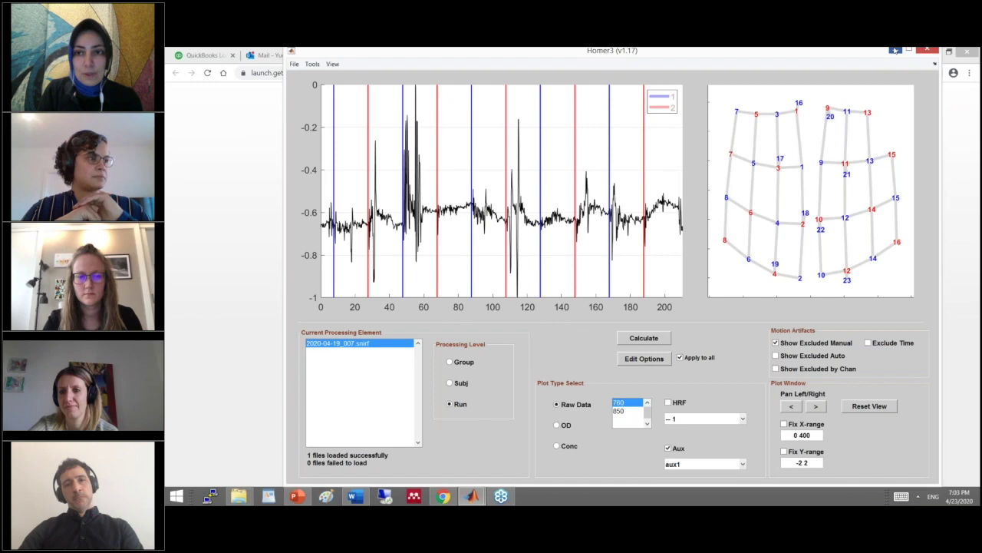
{"action": "left_click", "coordinate": [896, 50]}
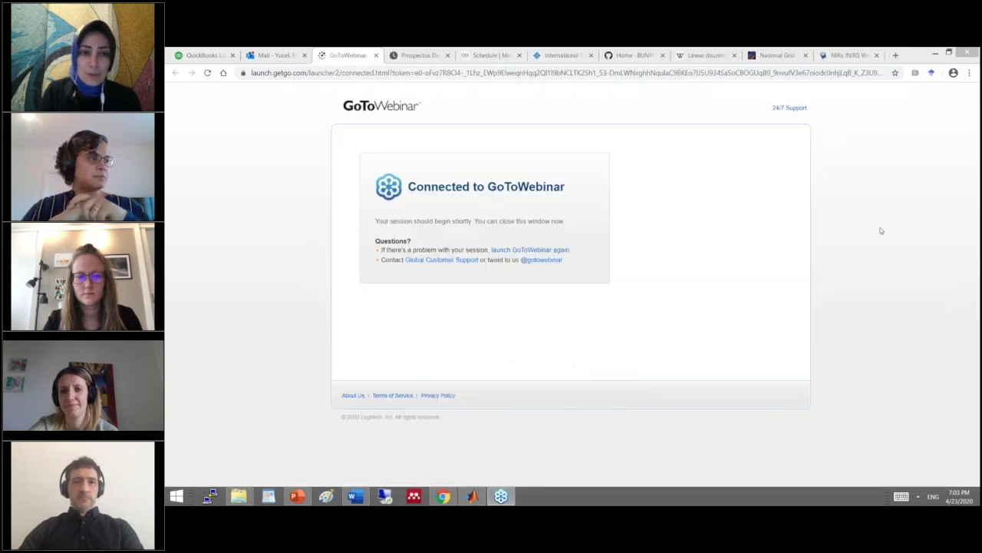
{"action": "key", "text": "alt+Tab"}
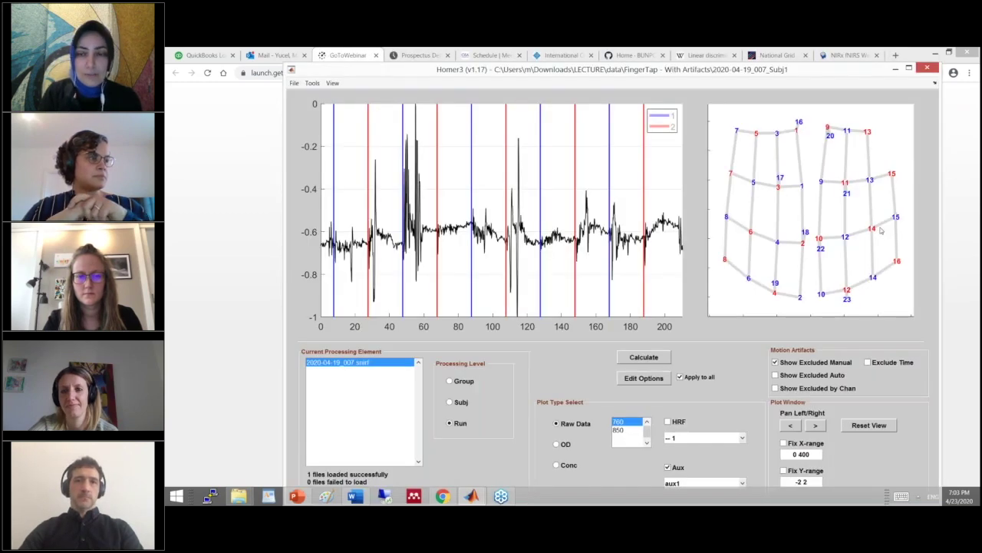
{"action": "left_click", "coordinate": [896, 69]}
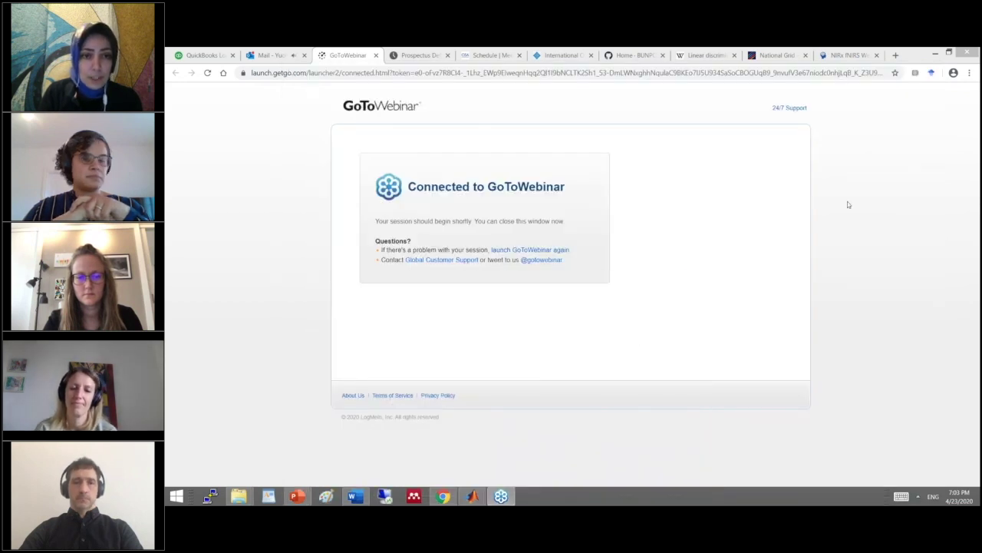